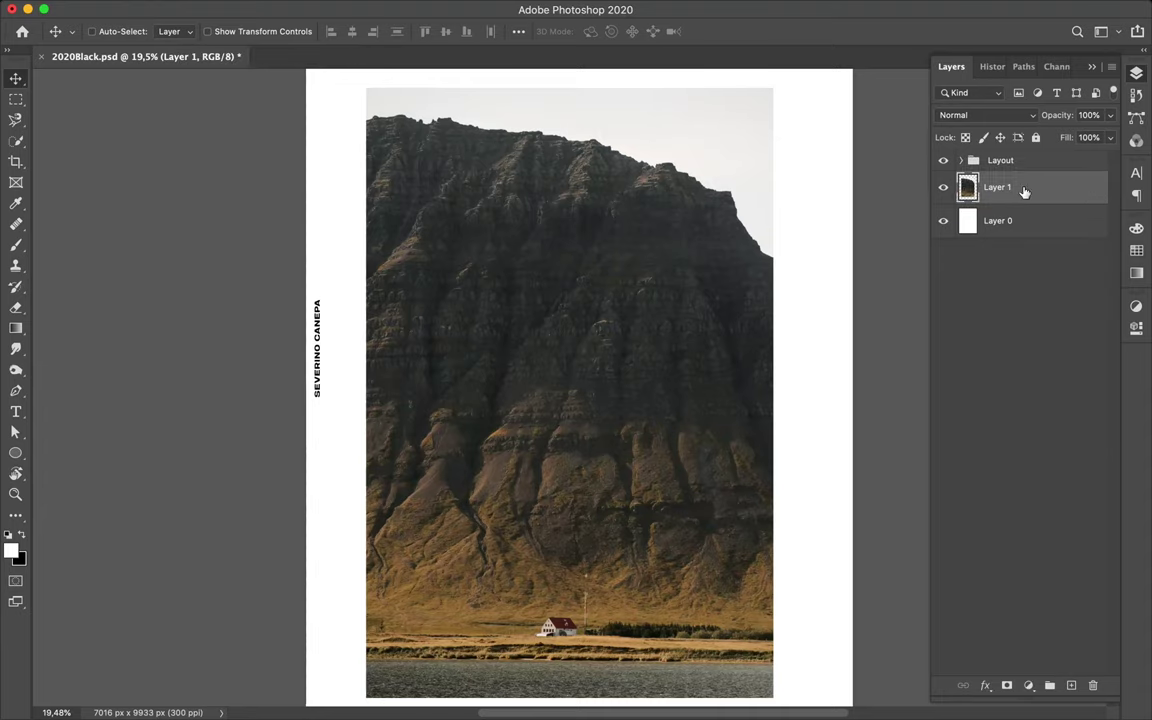
Trace a narrow rock strip in the mountain's middle with Magnetic Lasso and copy it to its own layer
key(l)
click(571, 571)
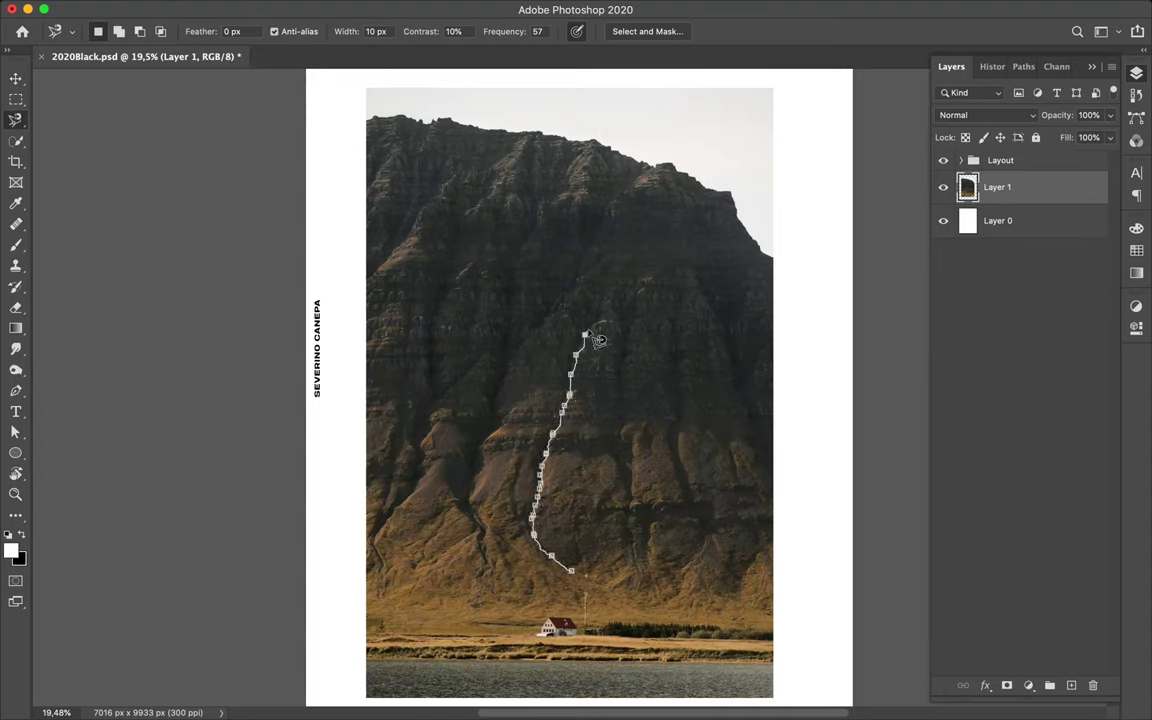
click(571, 571)
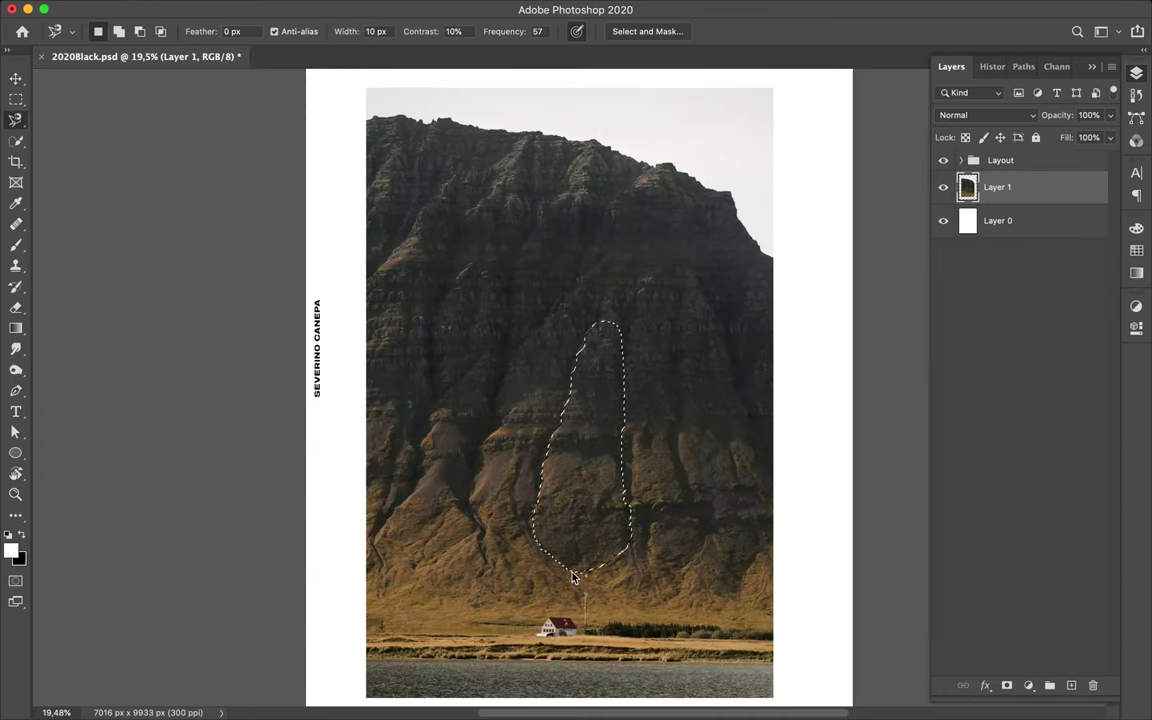
key(ctrl+j)
Fill the fragment's shape with a dark mountain colour on a new shadow layer
key(v)
ctrl+click(967, 187)
click(1071, 685)
key(i)
click(725, 314)
drag(600, 340, 587, 520)
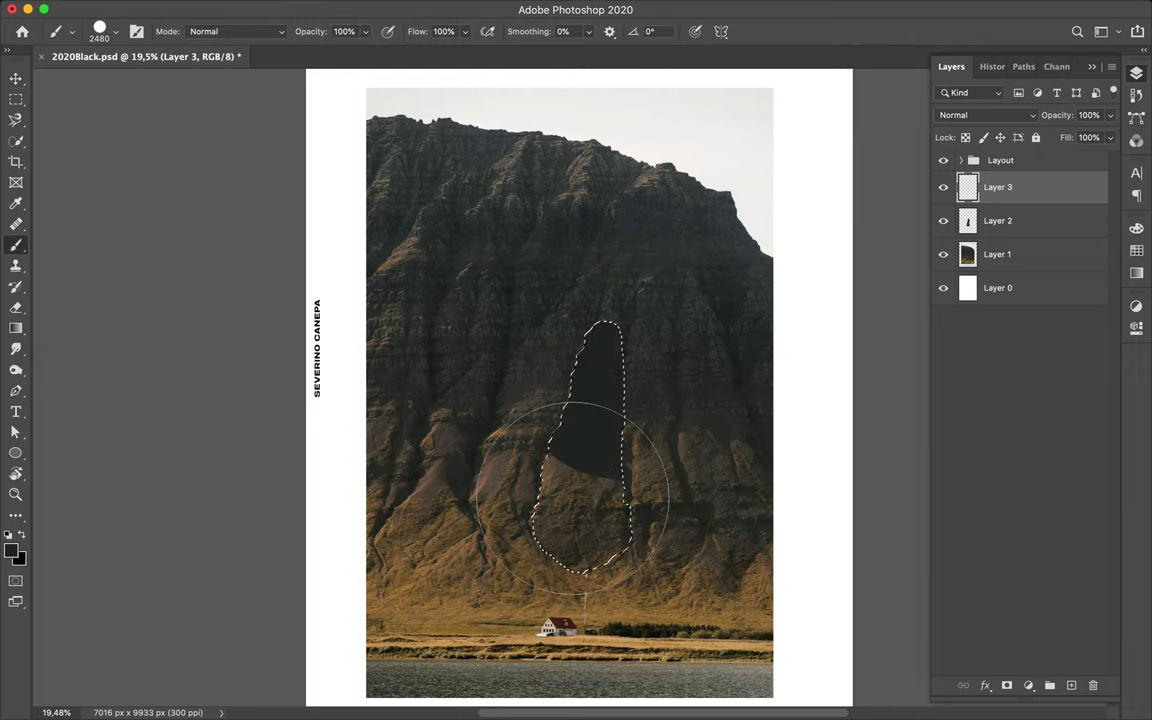
key(m)
key(ctrl+d)
Soften the dark shape with Gaussian Blur at radius 100,1
click(374, 10)
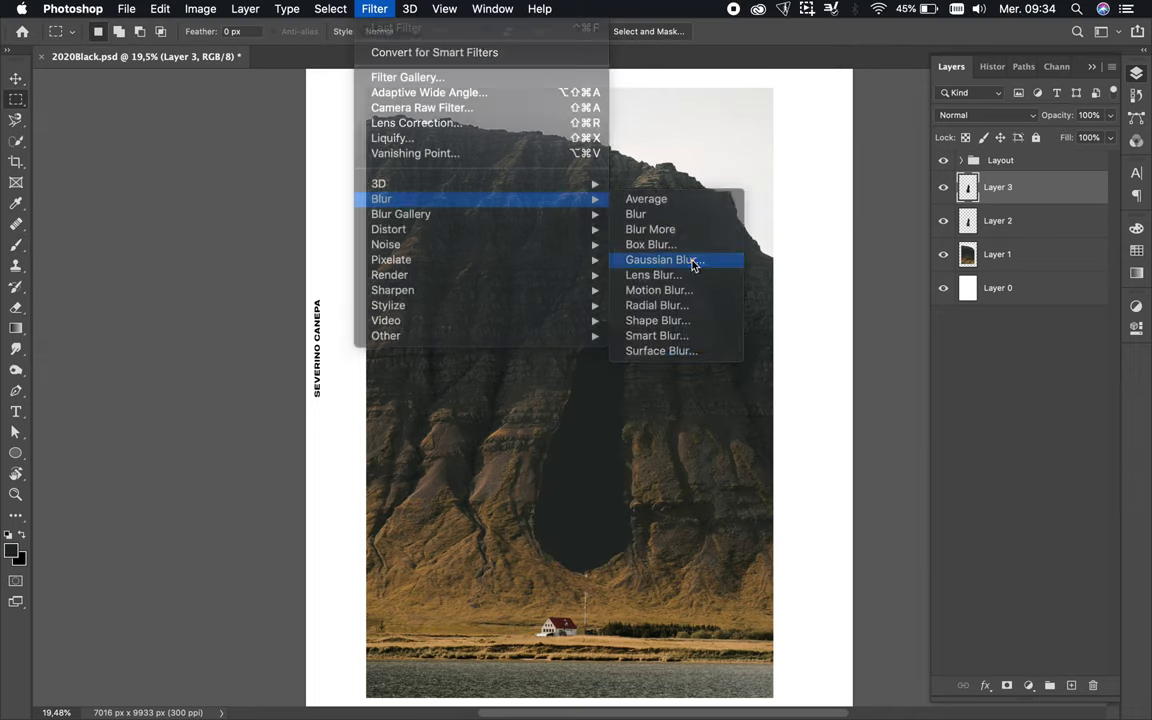
click(630, 260)
drag(769, 373, 725, 373)
click(829, 158)
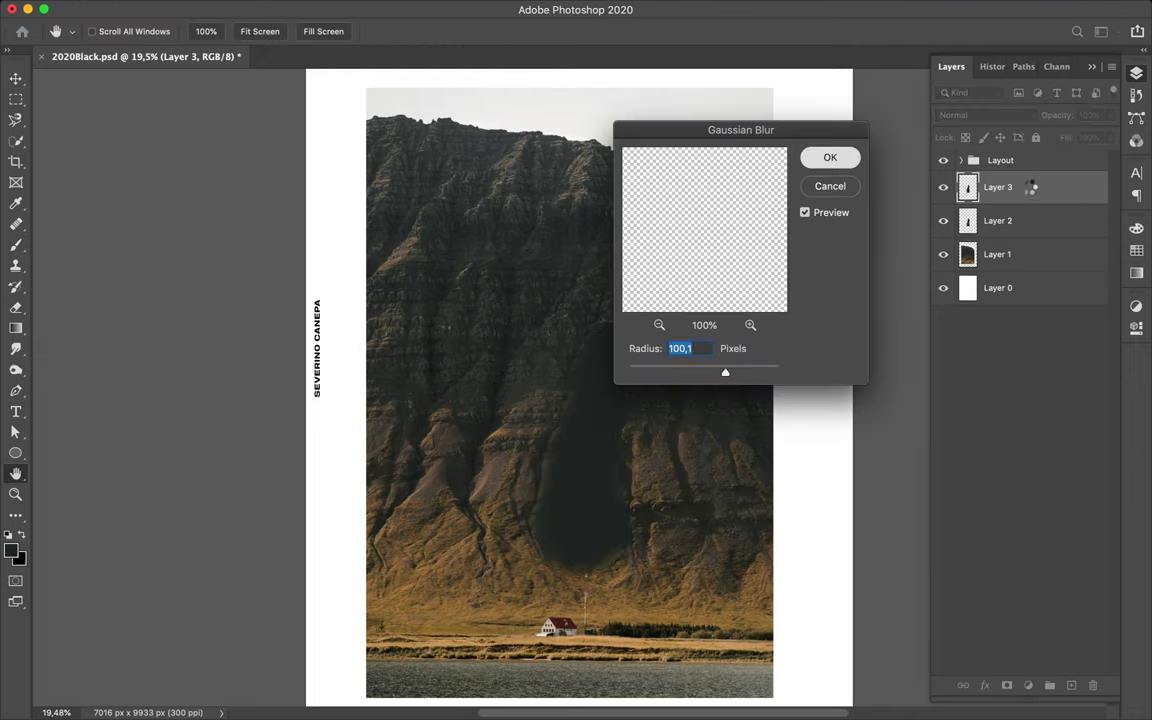
Move the shadow below the fragment and link the two layers
drag(1029, 193, 1030, 275)
shift+click(1000, 187)
right_click(1018, 222)
click(875, 417)
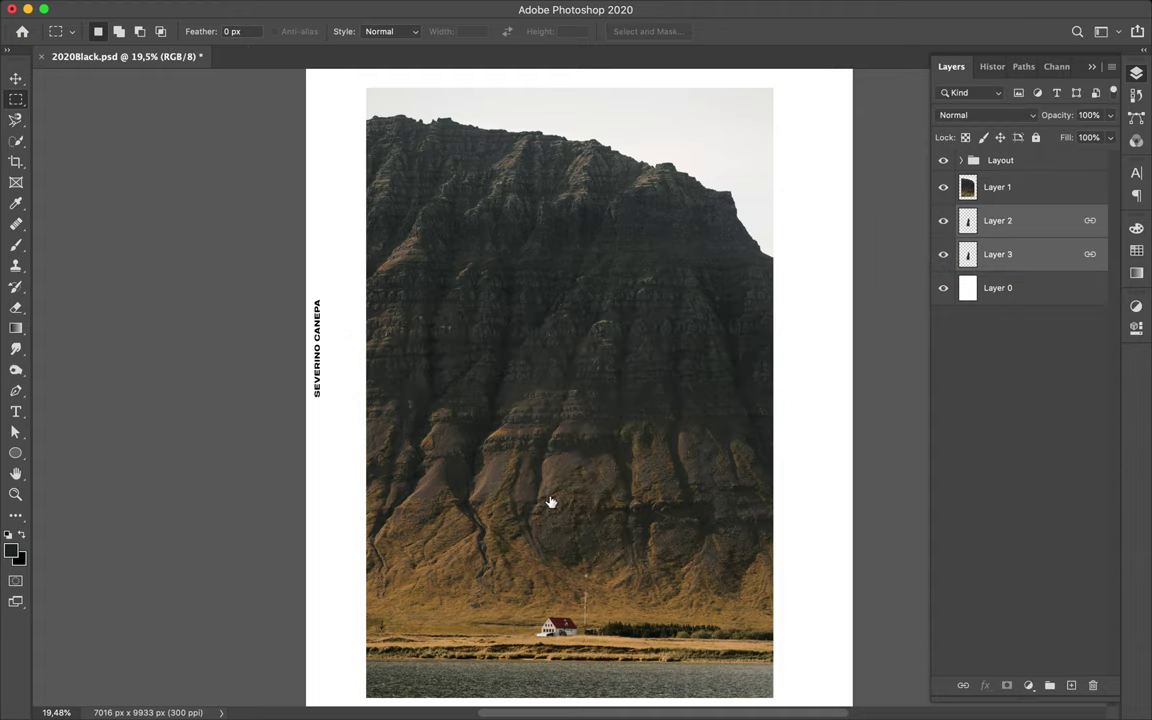
key(alt+bracketright)
key(l)
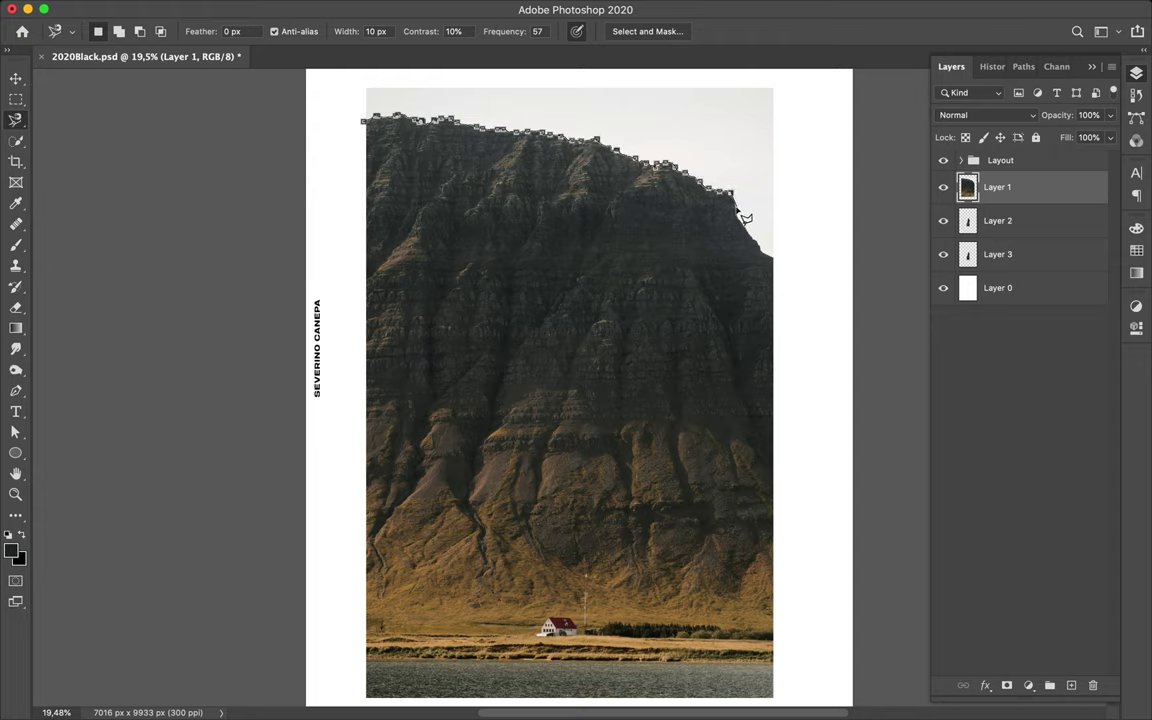
Copy the top ridge band to its own layer and paint its shape dark on a new layer
mouse_move(738, 247)
mouse_down()
mouse_move(749, 247)
mouse_move(432, 249)
mouse_move(357, 128)
mouse_up()
click(362, 120)
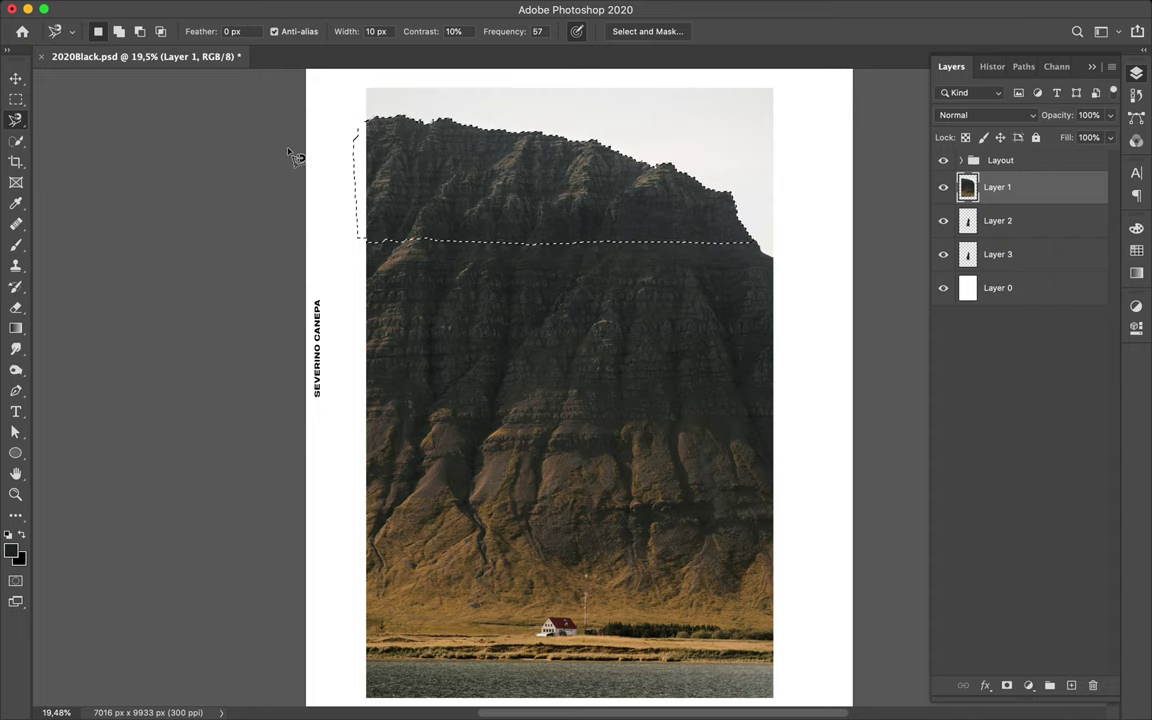
key(super+j)
key(super+j)
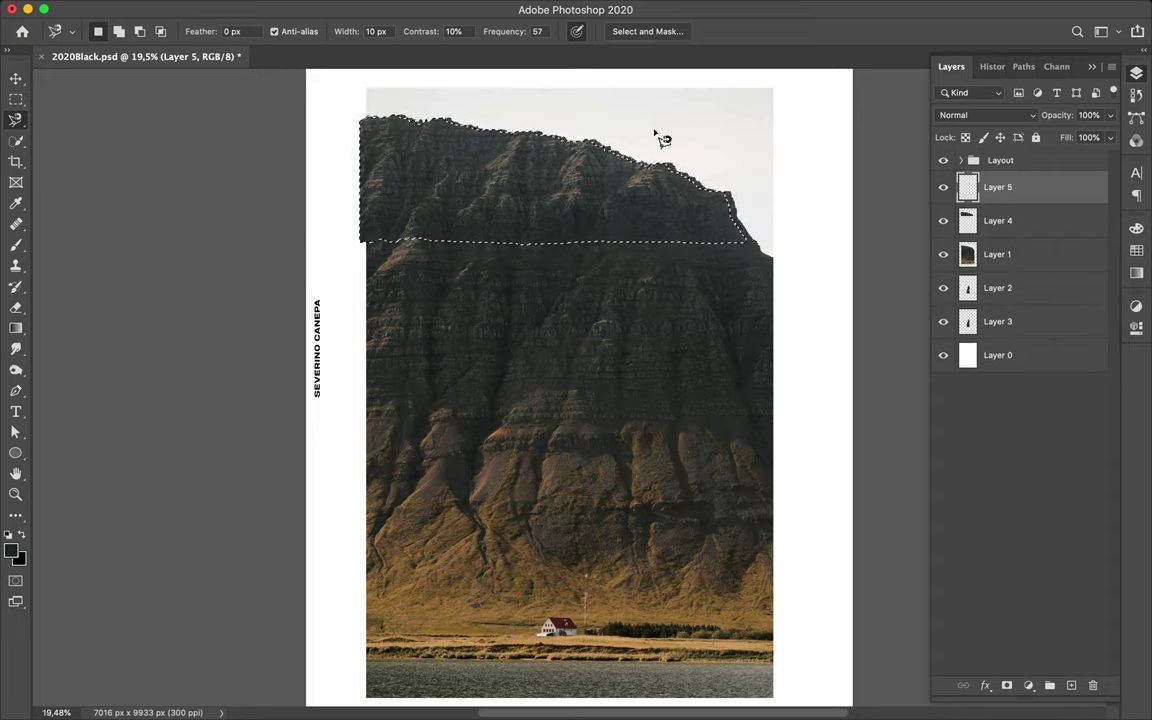
key(b)
mouse_move(617, 172)
mouse_down()
mouse_move(373, 185)
mouse_move(725, 167)
mouse_up()
key(m)
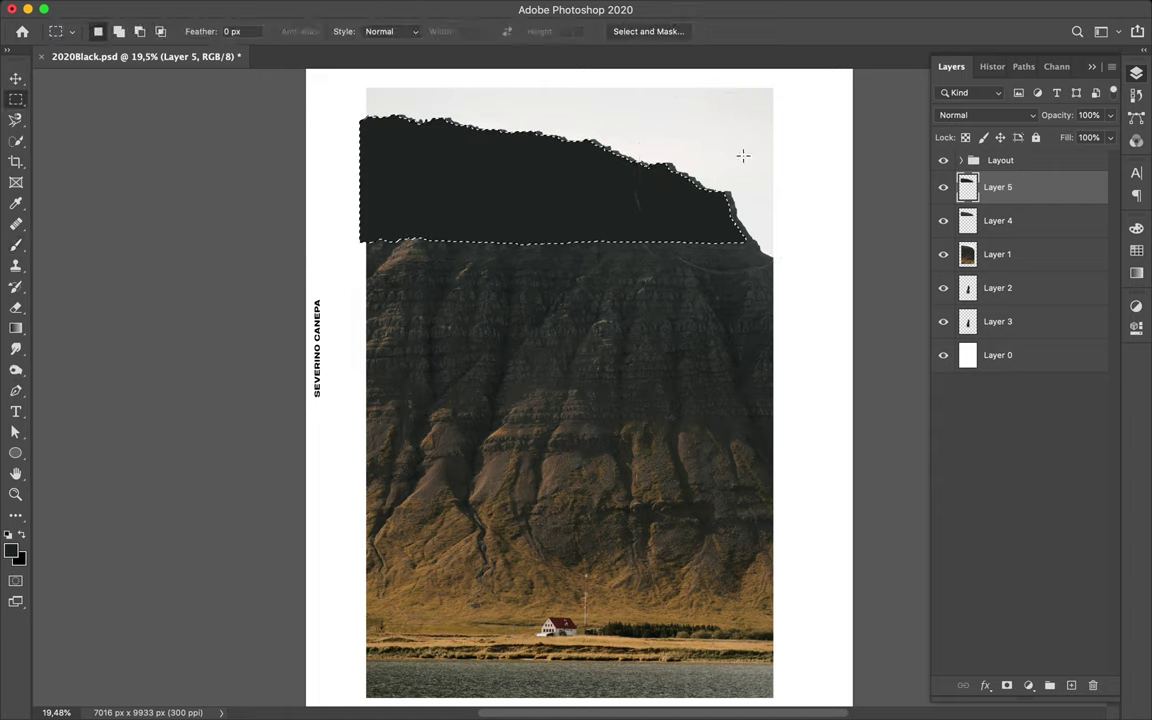
key(super+d)
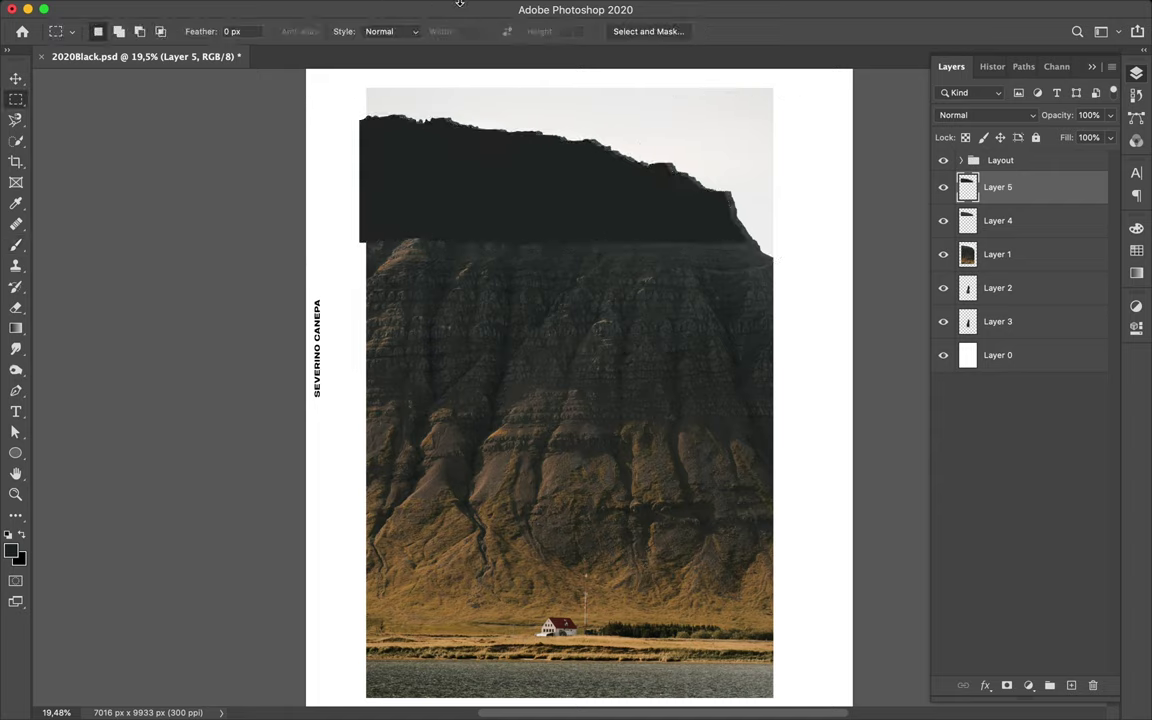
Reapply the Gaussian Blur, place the shadow below the band, and link them
click(373, 8)
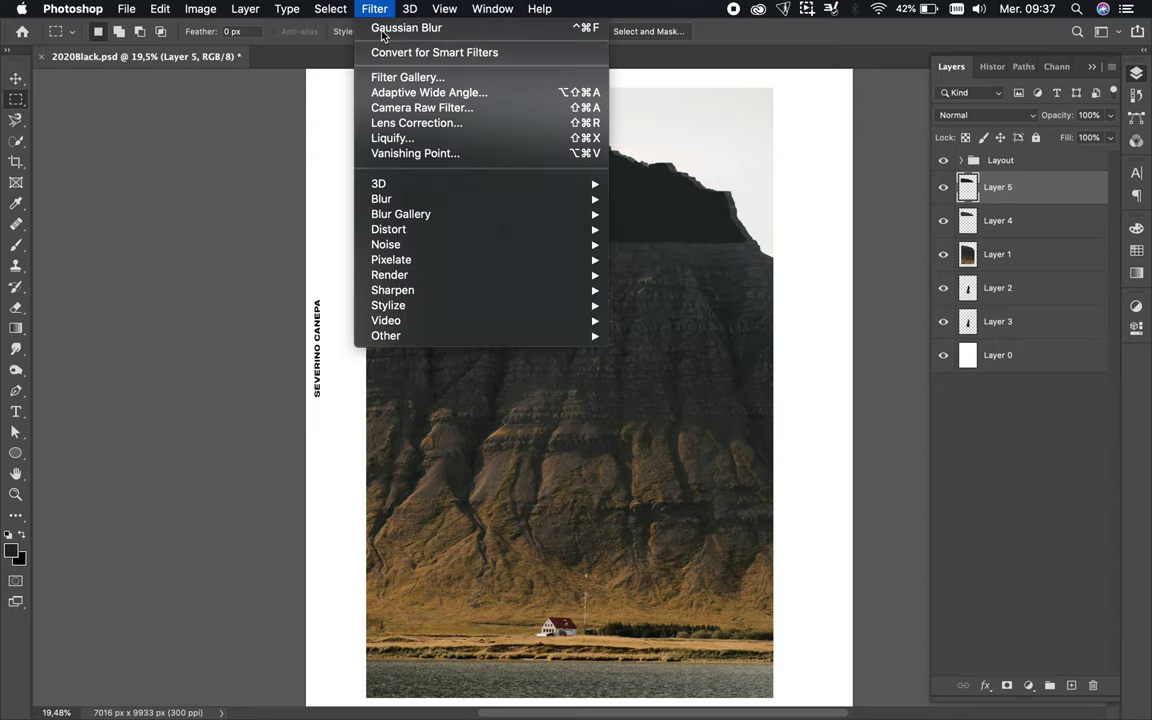
click(380, 33)
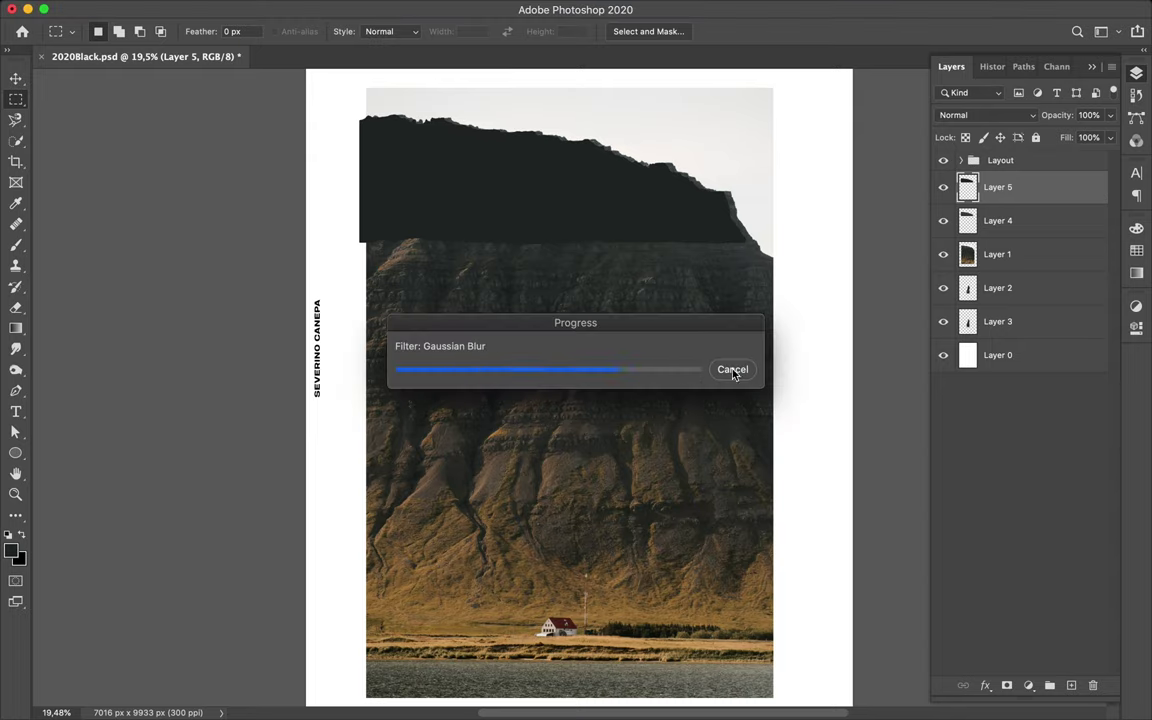
drag(1000, 188, 1036, 270)
shift+click(1024, 189)
right_click(1059, 195)
click(931, 355)
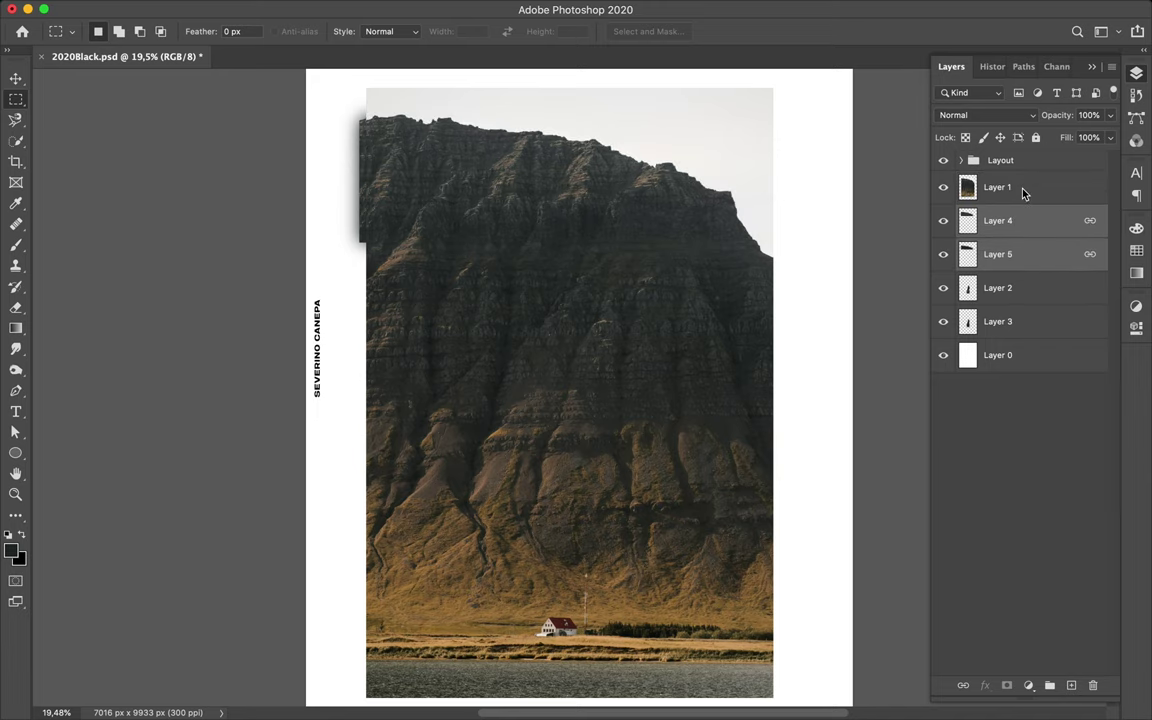
Trace a large teardrop from the central face and copy it to its own layer
click(1022, 188)
key(l)
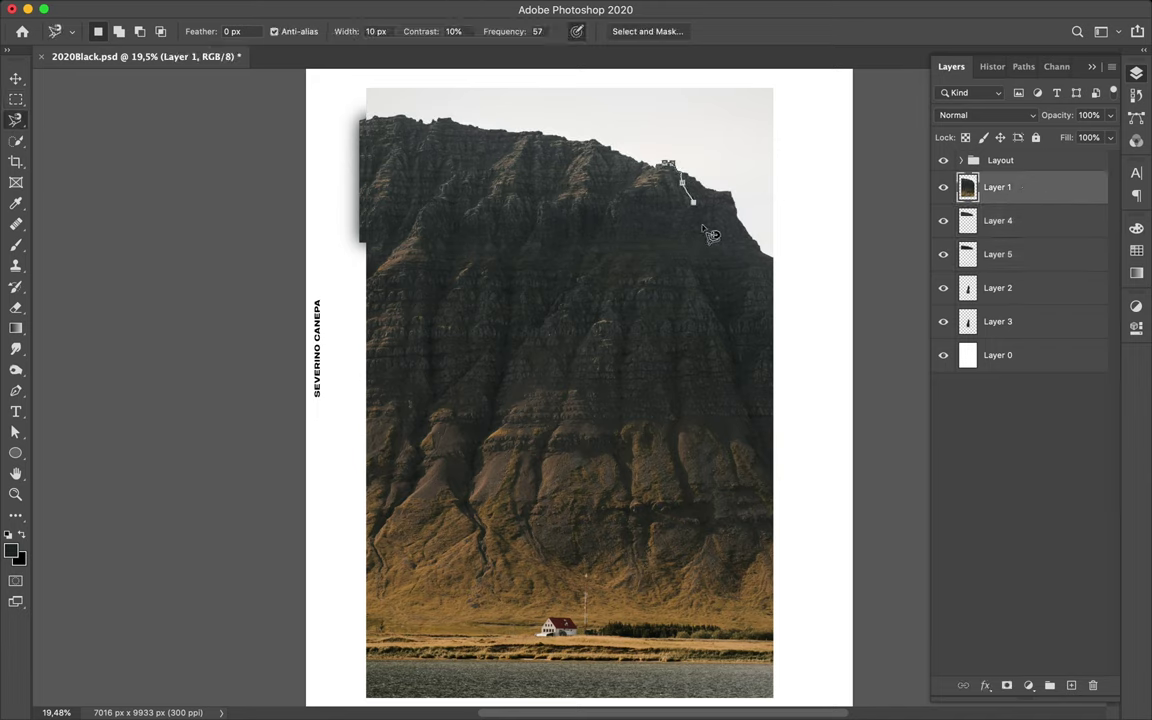
mouse_move(709, 234)
mouse_down()
mouse_move(784, 527)
mouse_move(612, 586)
mouse_move(483, 530)
mouse_up()
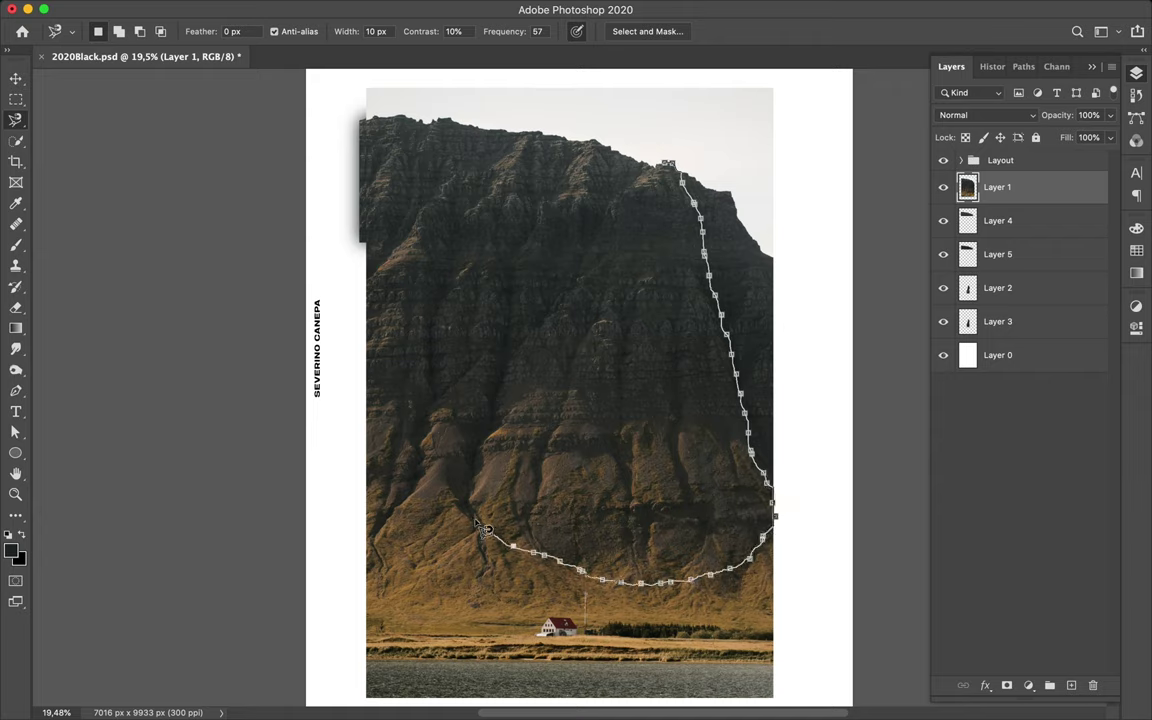
mouse_move(487, 443)
mouse_down()
mouse_move(503, 280)
mouse_move(616, 205)
mouse_up()
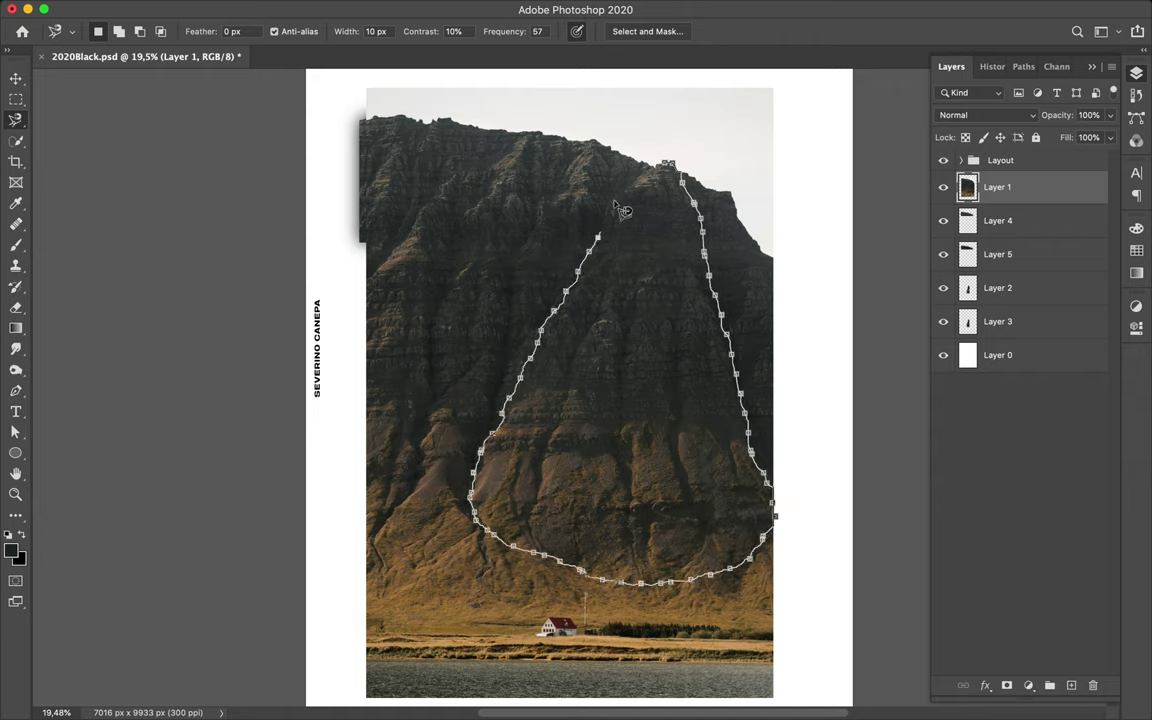
click(664, 162)
key(ctrl+j)
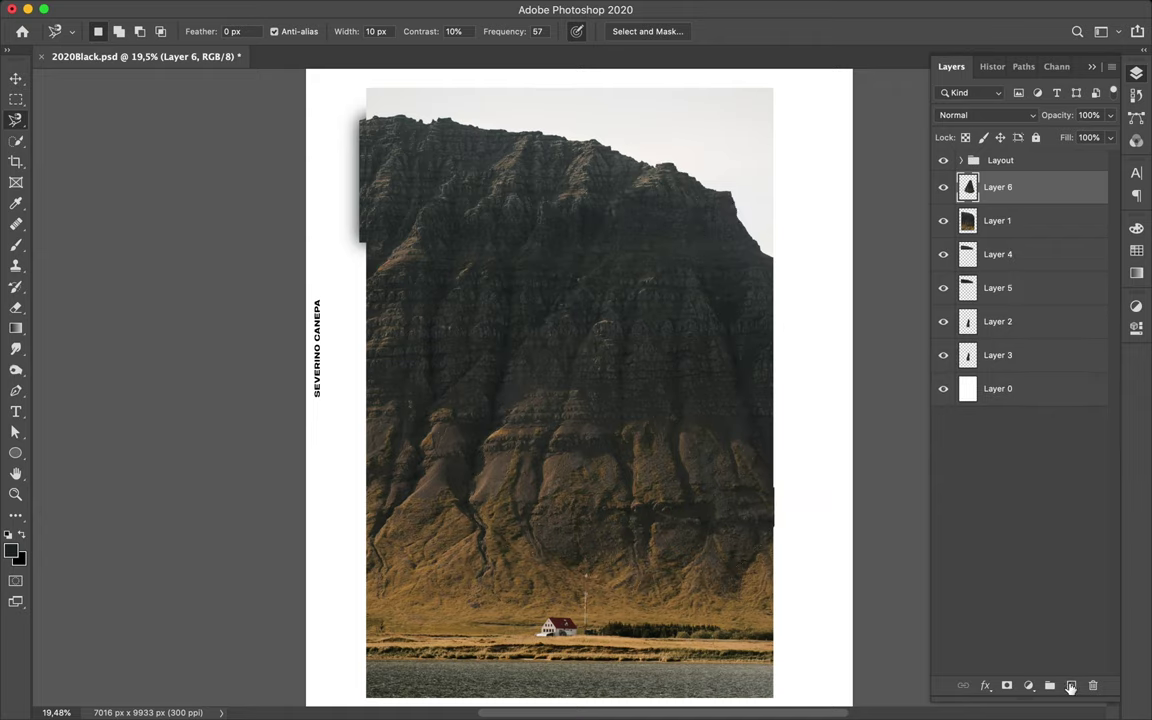
Paint the teardrop's shape dark on a new shadow layer
click(1071, 685)
key(b)
mouse_move(660, 195)
mouse_down()
mouse_move(600, 360)
mouse_move(520, 480)
mouse_move(657, 288)
mouse_move(617, 321)
mouse_up()
key(ctrl+d)
key(m)
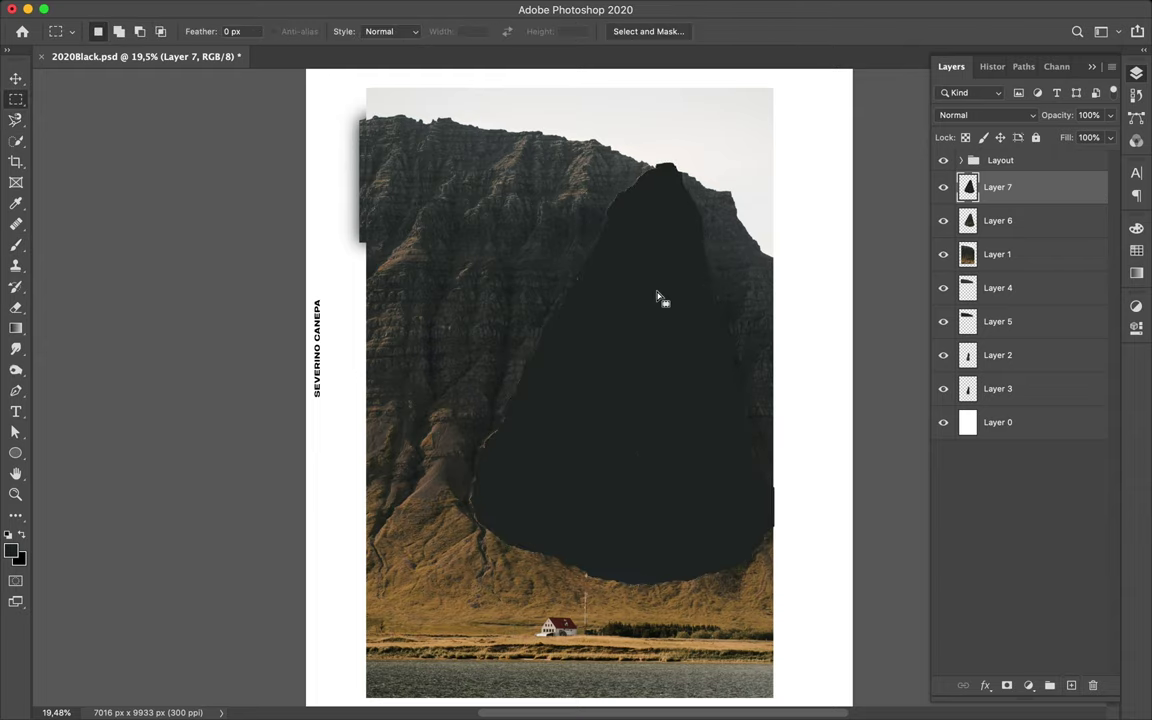
Reapply the Gaussian Blur, move the shadow under the teardrop, and link them
click(373, 8)
click(378, 34)
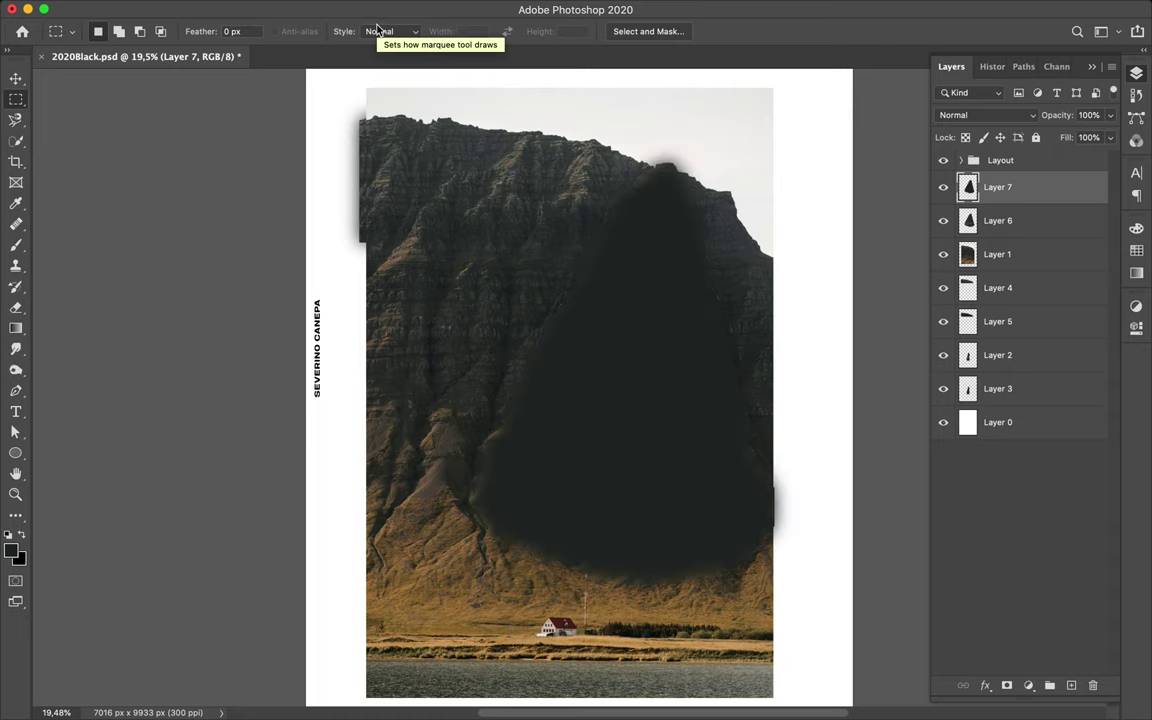
drag(1000, 187, 1021, 229)
shift+click(1016, 193)
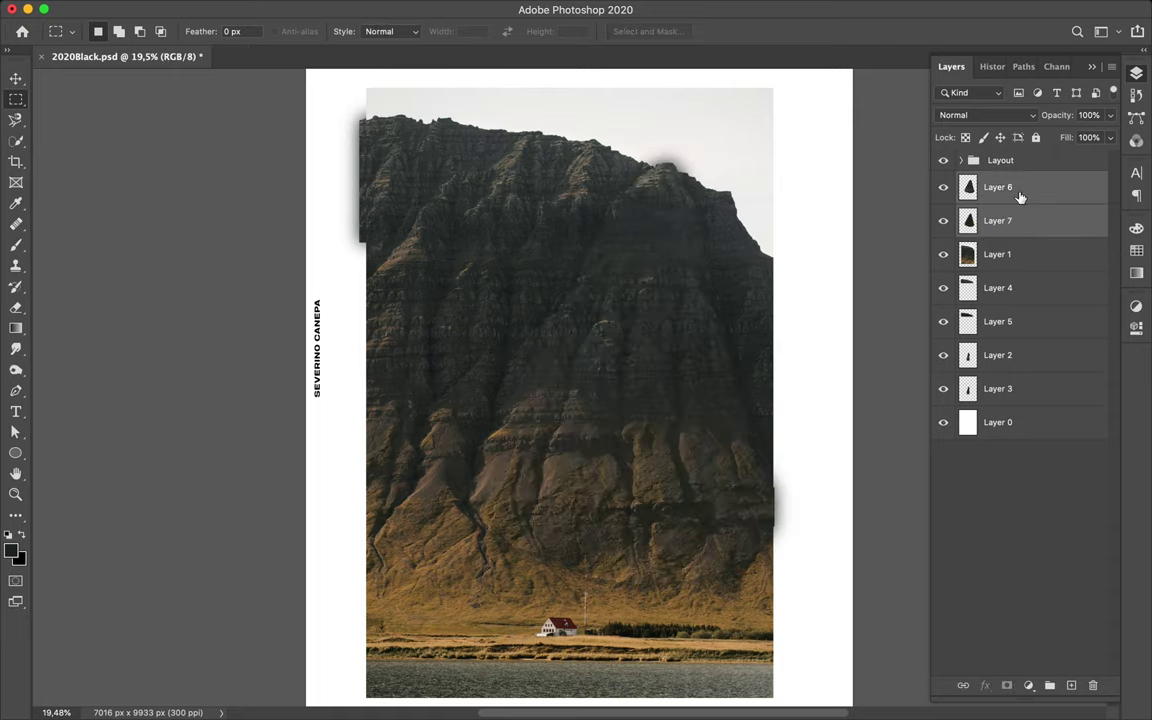
right_click(1016, 193)
click(938, 352)
Trace a tall strip along the photo's left edge and copy it to its own layer
click(997, 187)
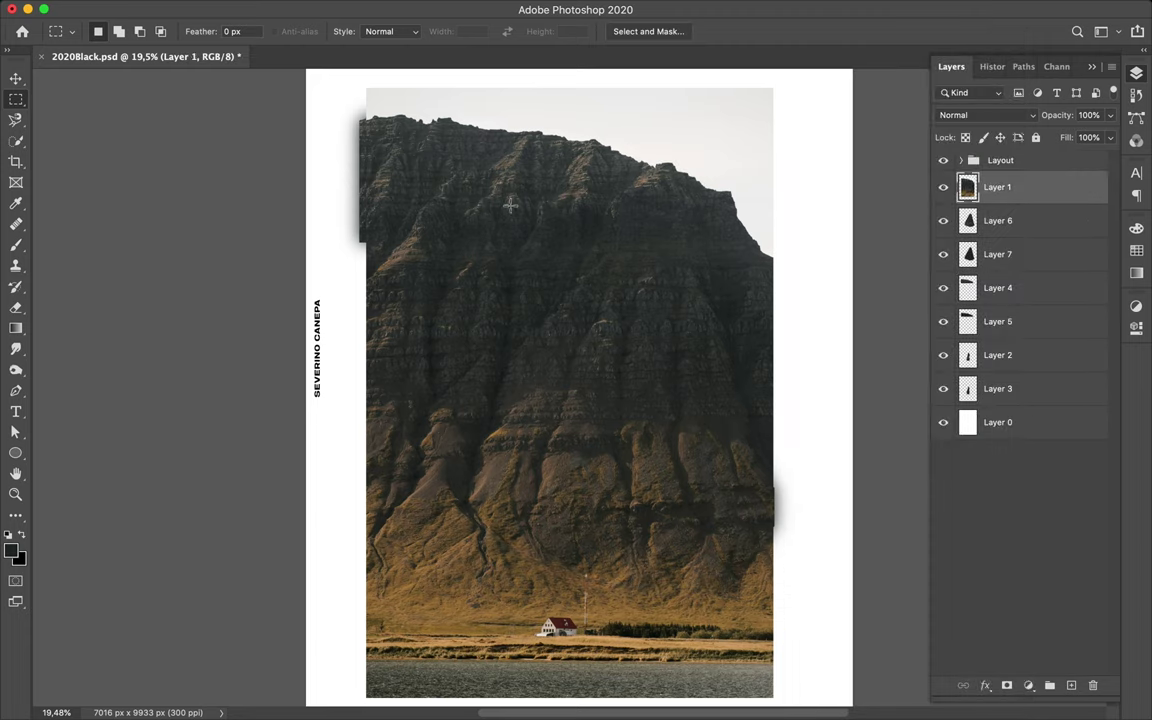
key(l)
click(361, 281)
click(455, 175)
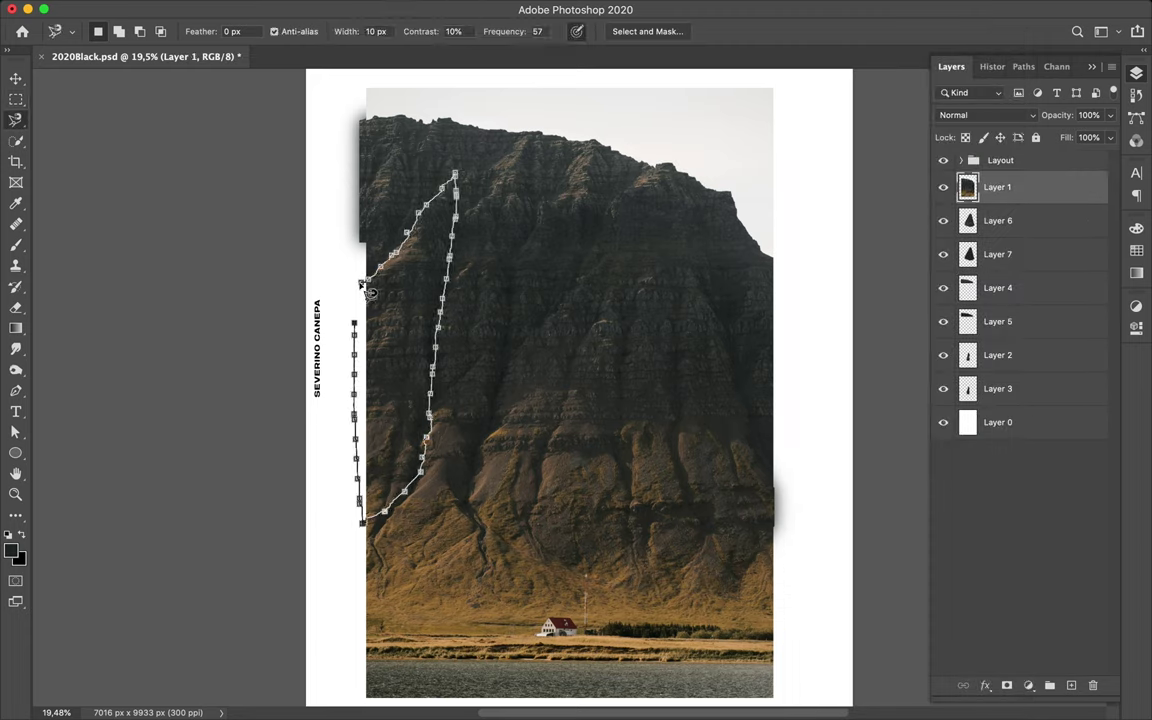
click(361, 281)
key(ctrl+j)
Paint the strip's shape dark on a new shadow layer
ctrl+click(967, 187)
click(1071, 685)
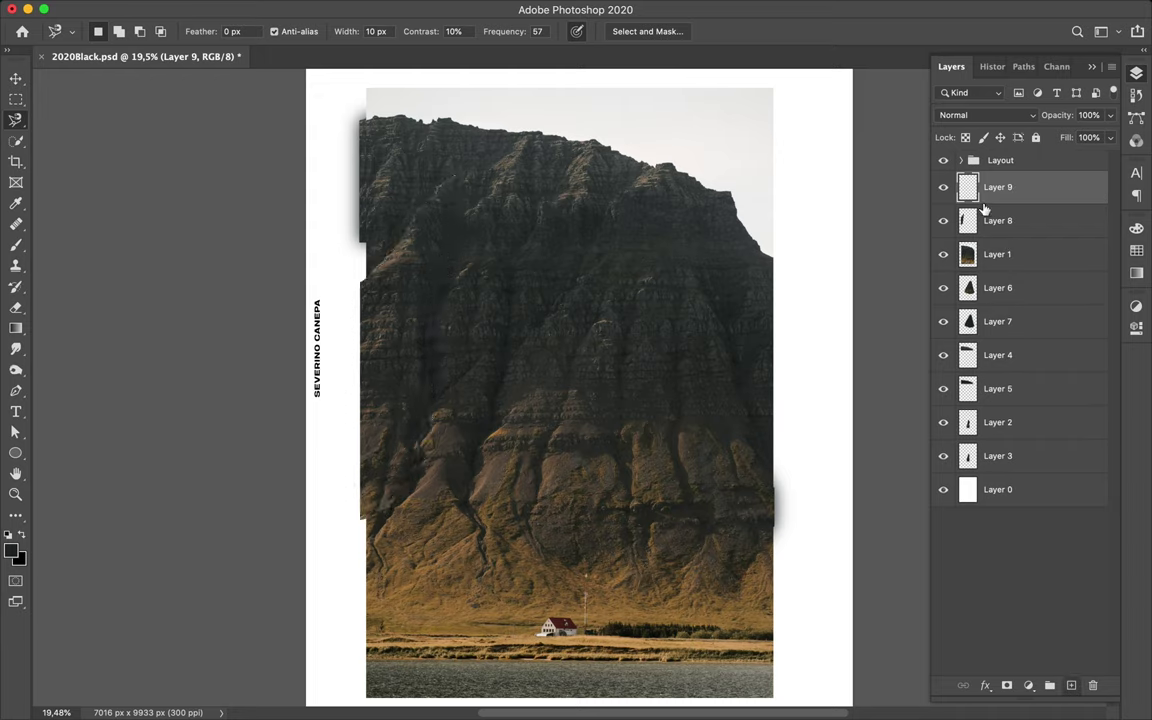
key(b)
drag(440, 190, 335, 475)
key(m)
key(ctrl+d)
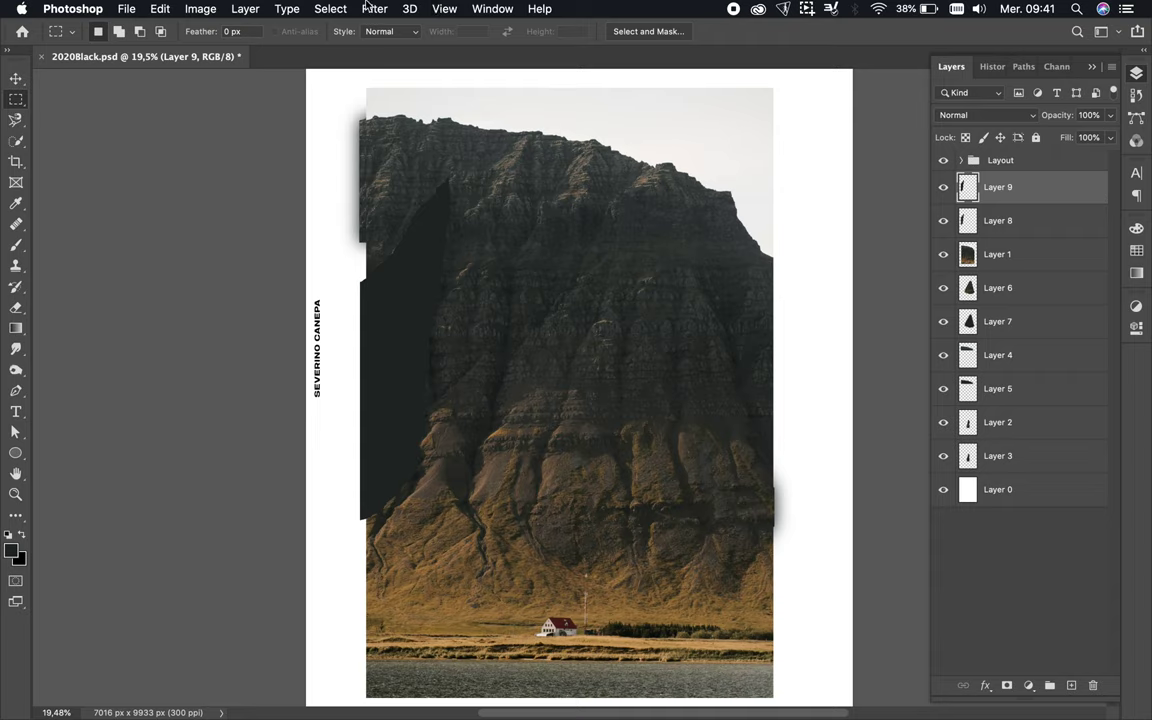
Blur the strip's shadow at radius 100,1, place it beneath, and link the pair
click(374, 8)
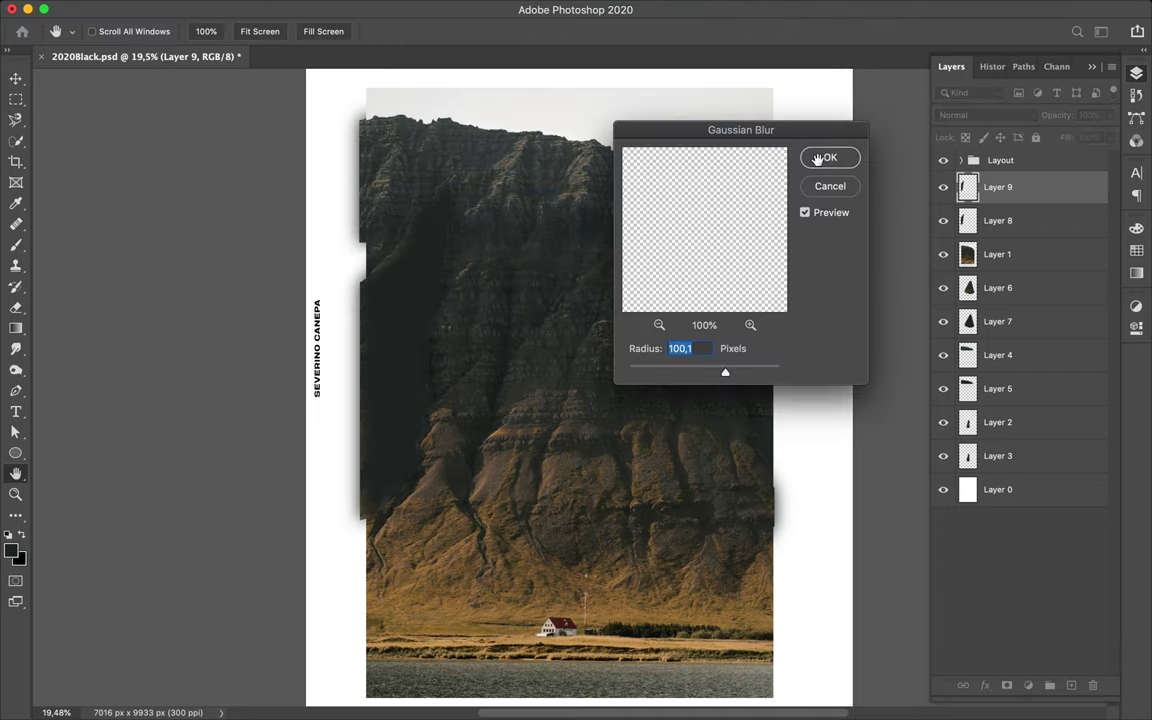
click(829, 157)
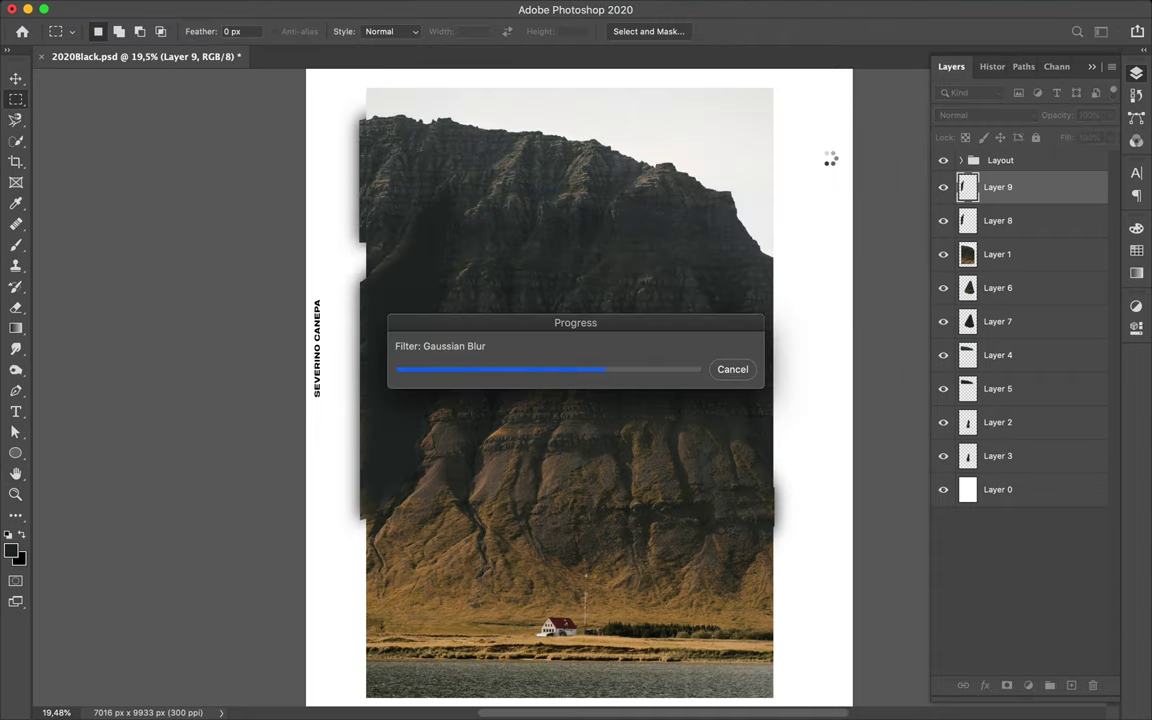
drag(1017, 187, 995, 262)
shift+click(1011, 190)
right_click(1011, 195)
click(790, 347)
key(l)
click(1017, 195)
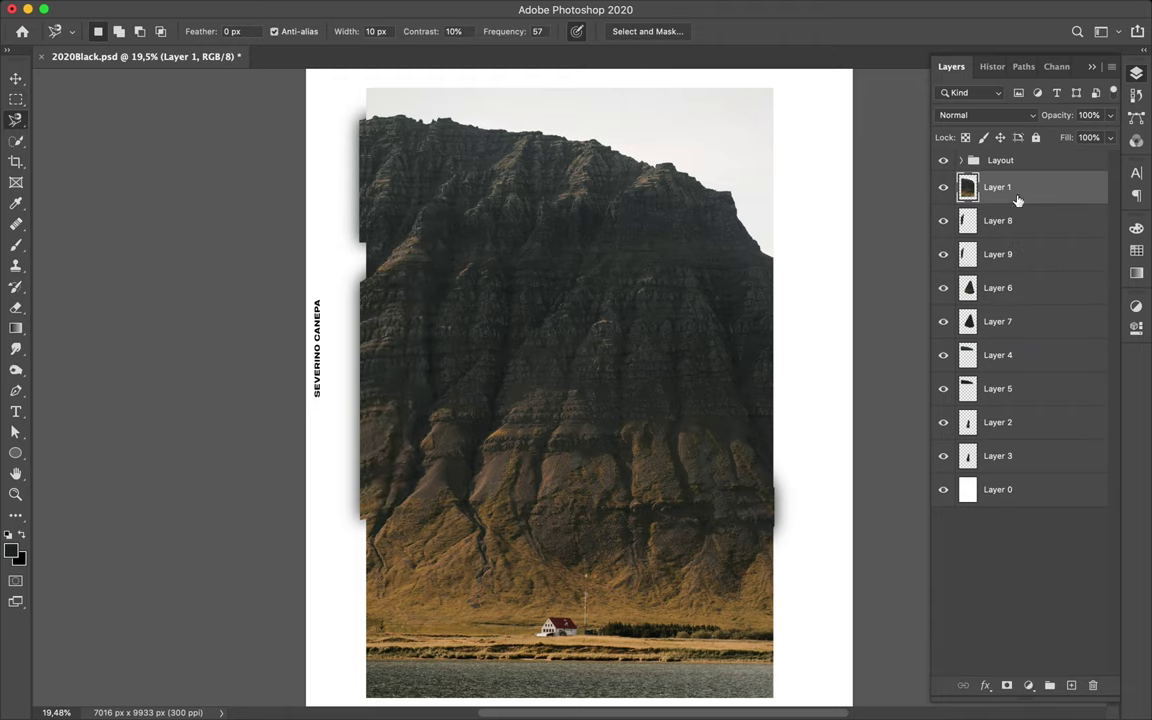
Copy the traced rock fragment to its own layer and paint its shadow shape dark
click(603, 146)
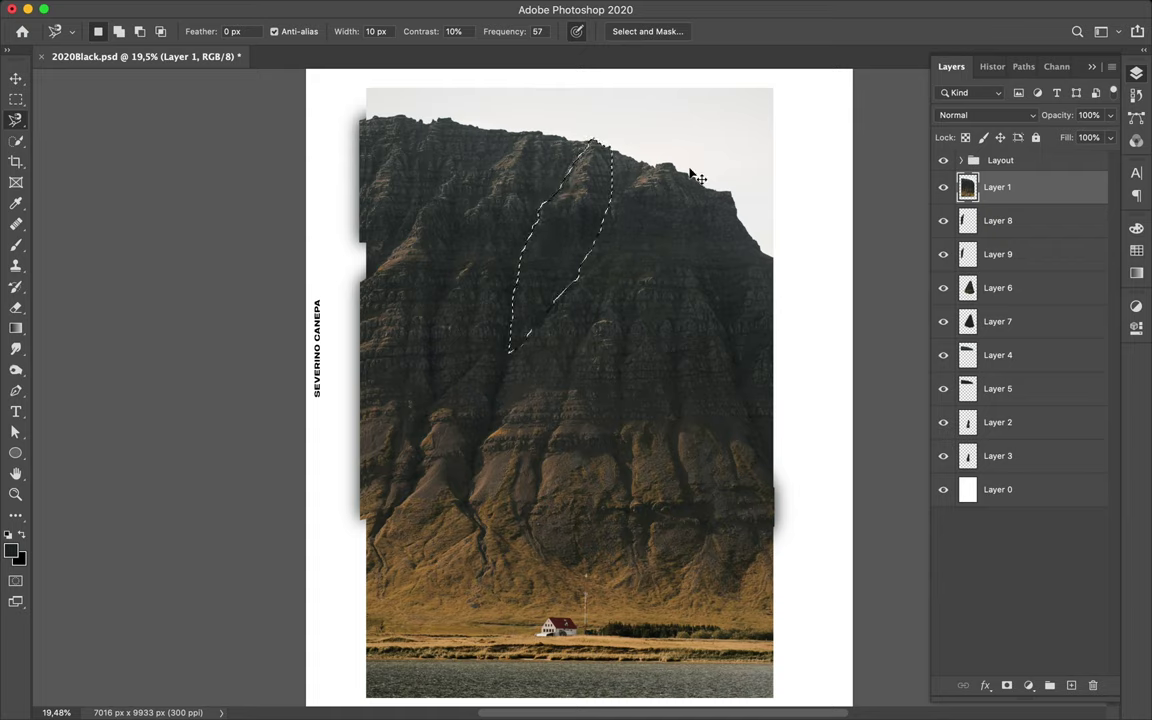
key(ctrl+j)
key(ctrl+shift+alt+n)
key(ctrl+shift+d)
key(b)
drag(595, 170, 522, 335)
key(m)
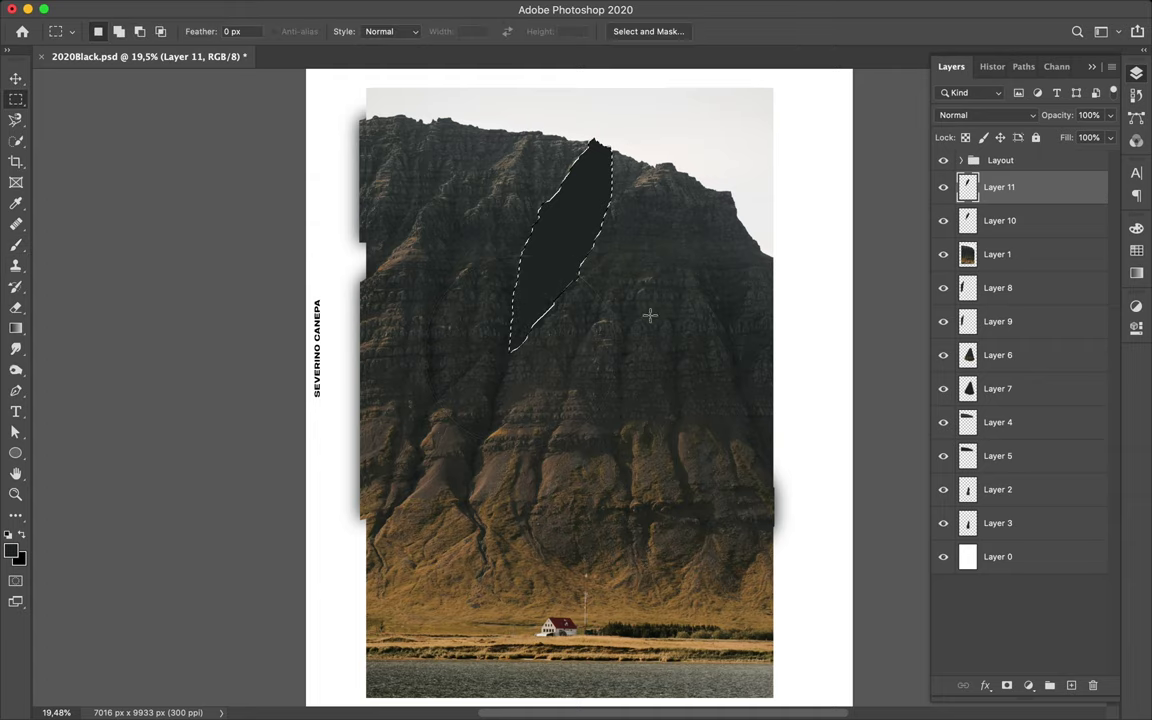
key(ctrl+d)
Reapply the Gaussian Blur, move the shadow under the fragment, and link the pair
click(374, 9)
click(381, 33)
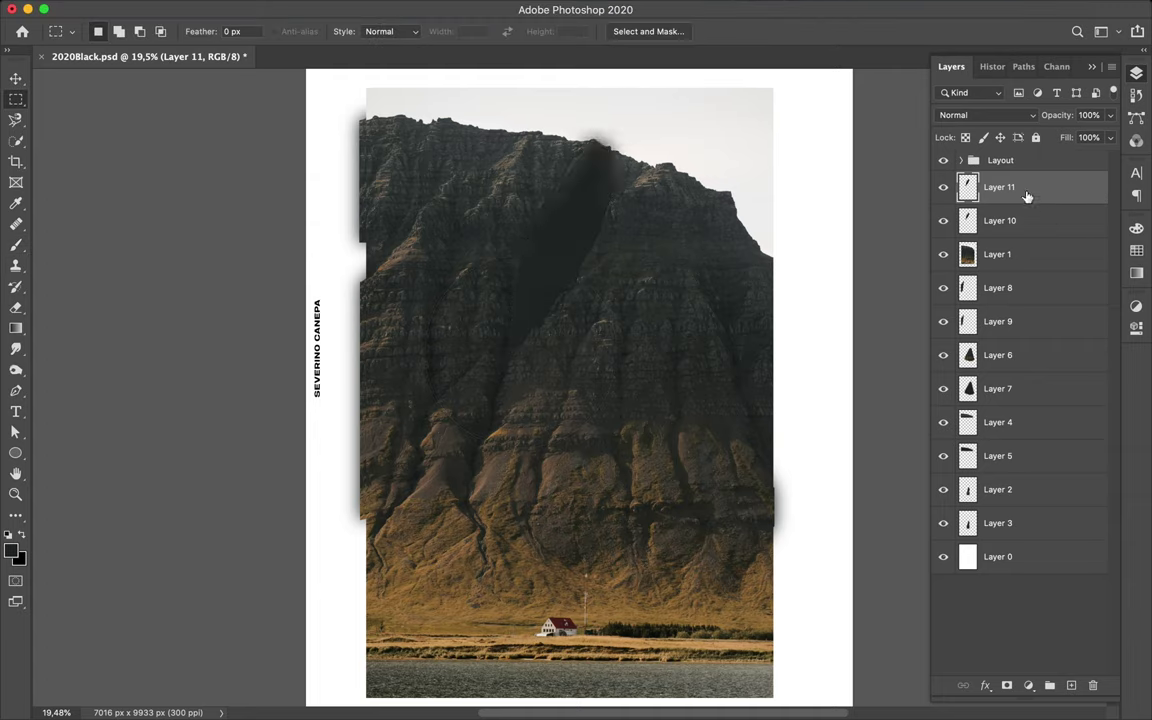
drag(1026, 193, 1021, 221)
shift+click(1057, 198)
right_click(1057, 198)
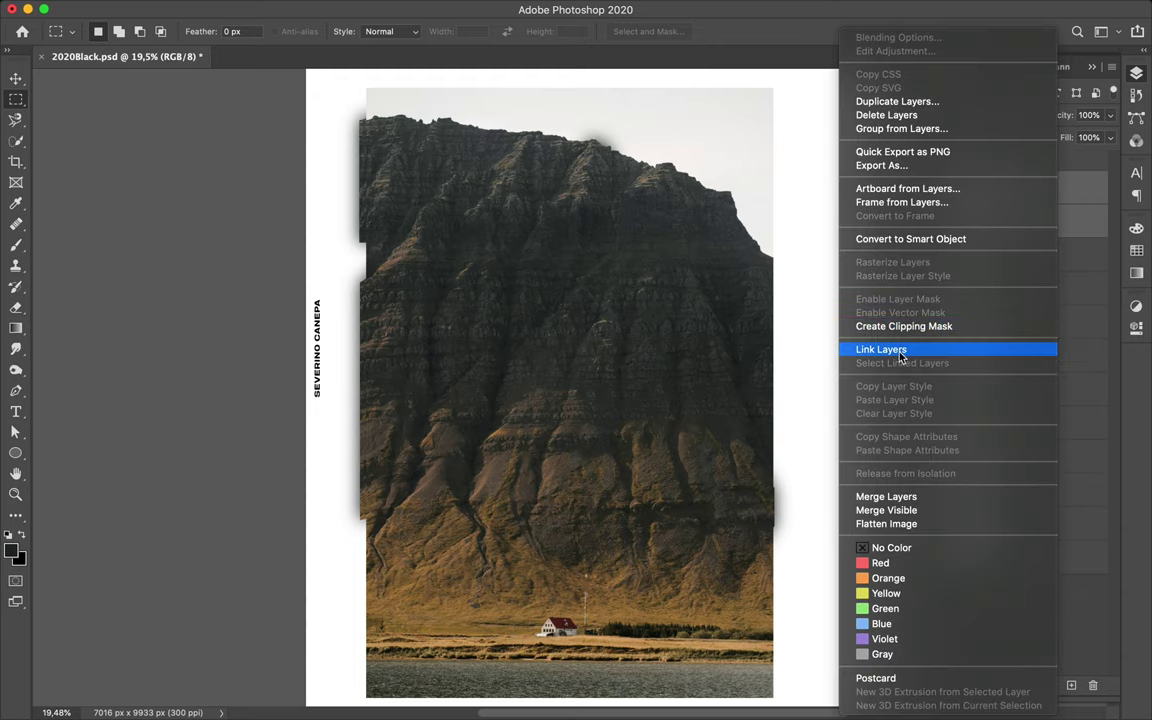
click(881, 349)
Trace the central peak on the mountain photo and copy it to its own layer
key(l)
click(1010, 203)
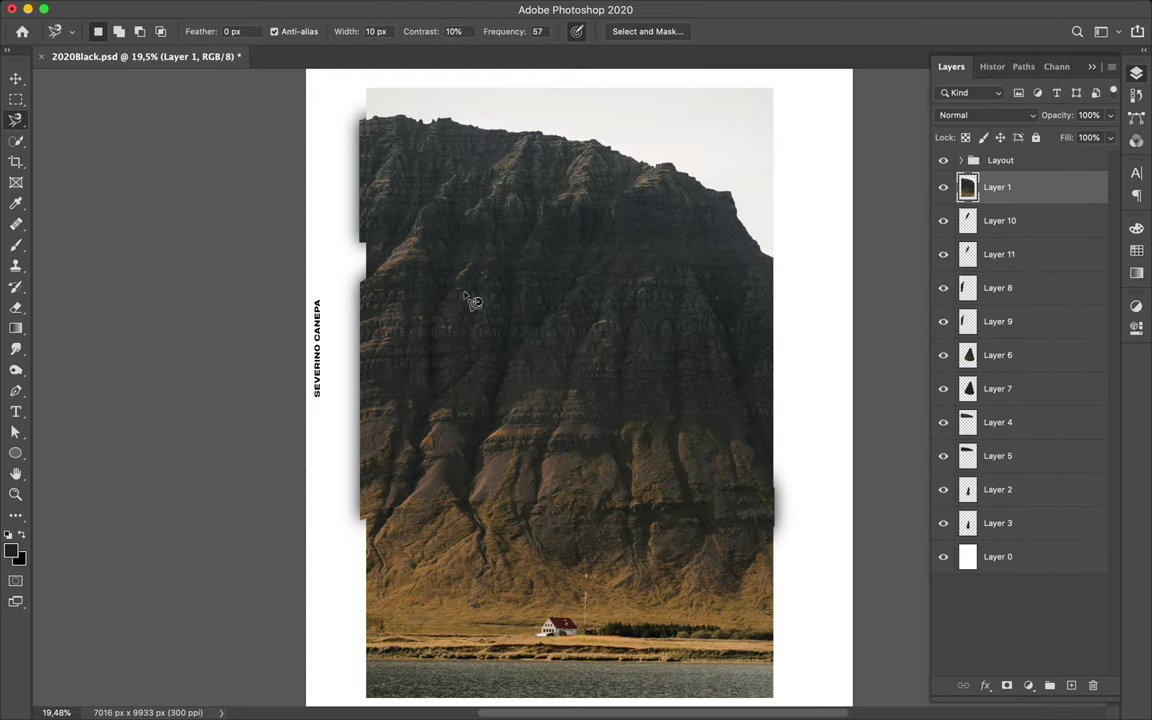
click(417, 483)
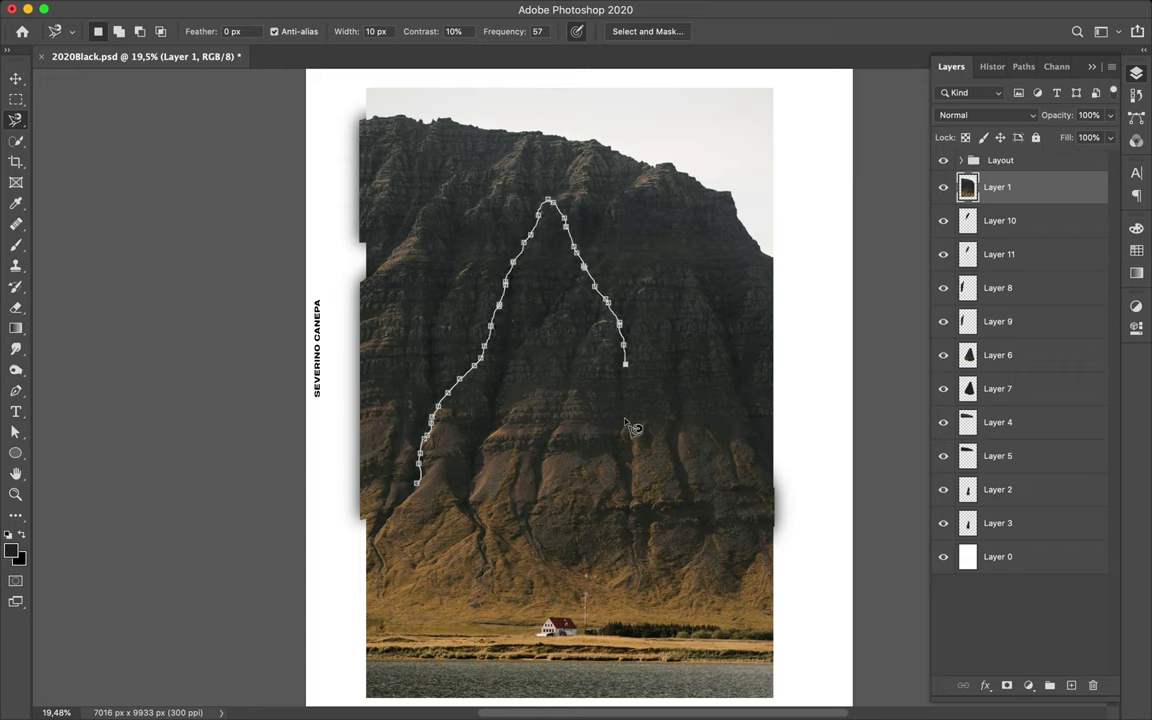
click(417, 483)
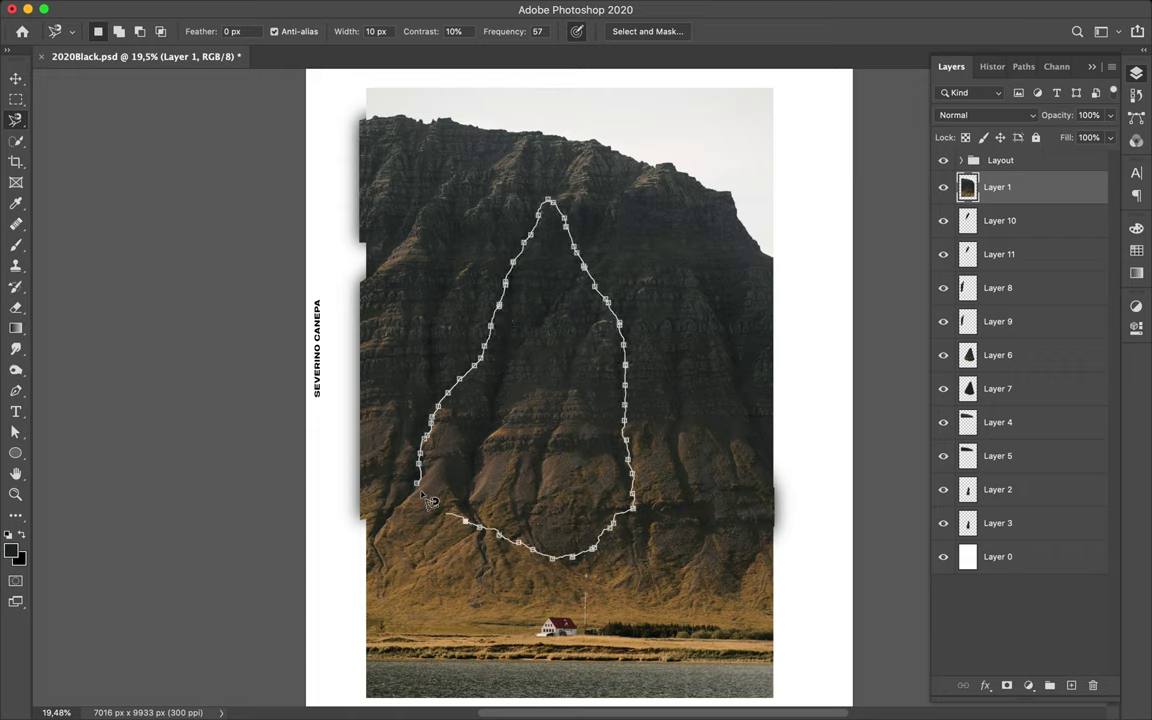
key(ctrl+j)
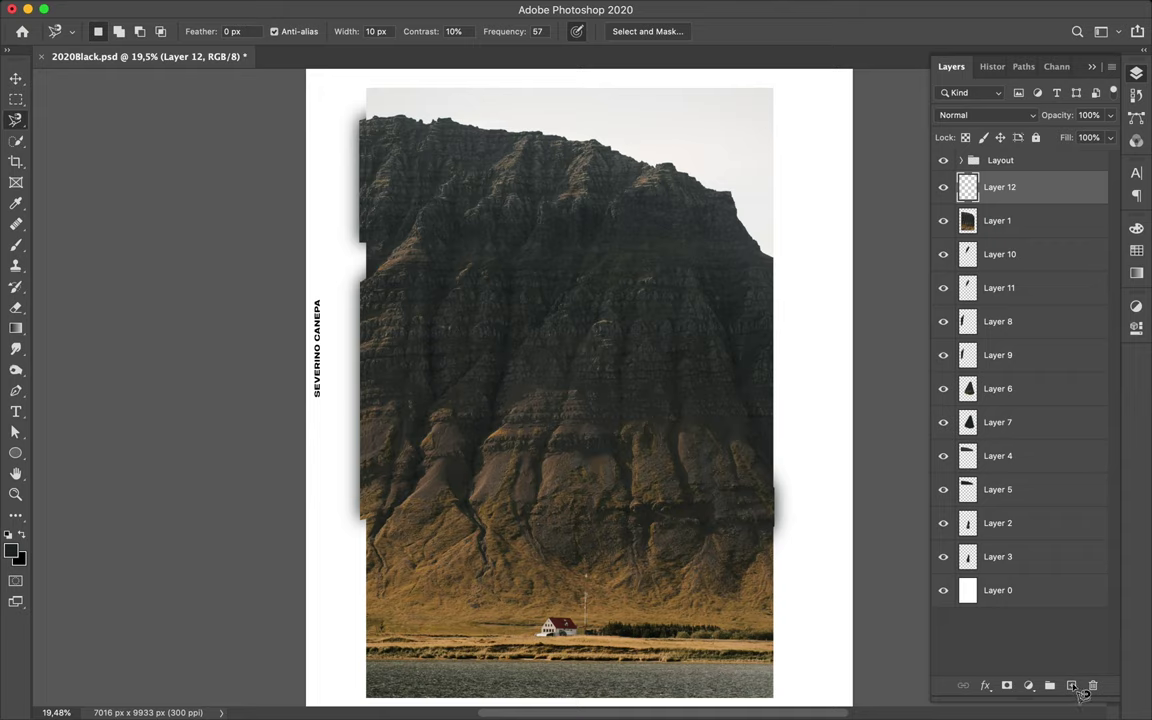
Make a blurred black shadow of the peak and move it beneath the peak fragment
key(ctrl+shift+d)
click(1071, 685)
key(b)
mouse_move(540, 226)
mouse_down()
mouse_move(561, 329)
mouse_move(595, 325)
mouse_move(553, 347)
mouse_up()
key(ctrl+d)
key(m)
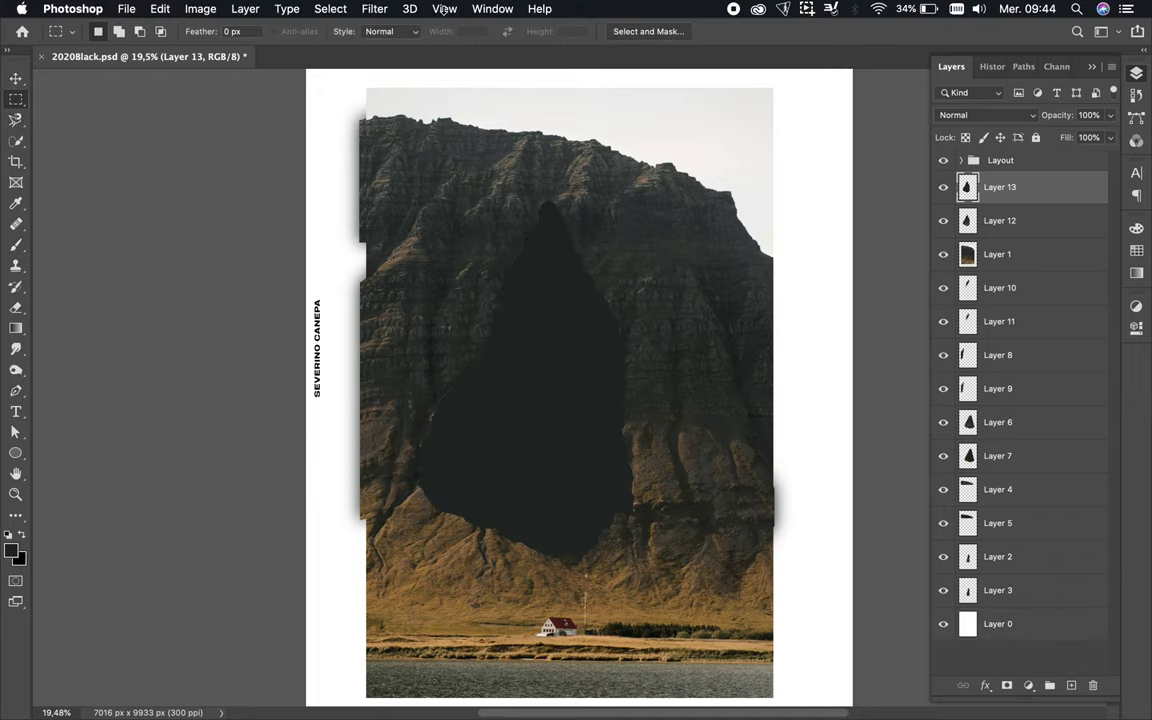
key(ctrl+f)
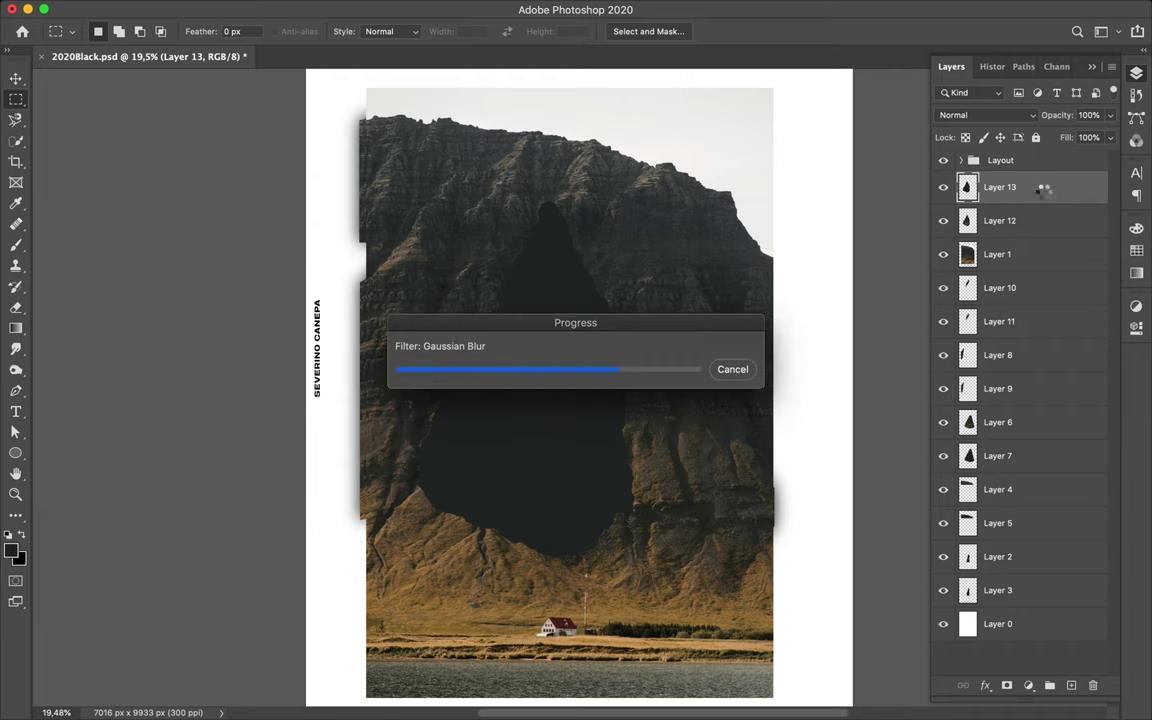
drag(1039, 198, 1043, 279)
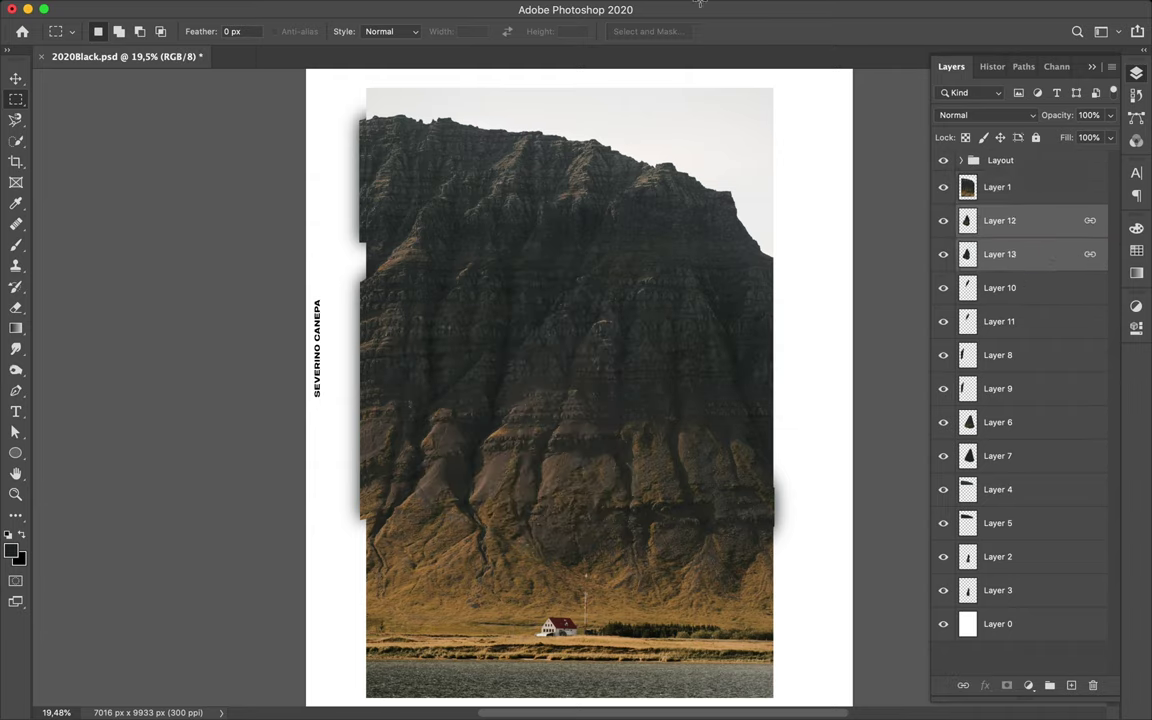
Trace the narrow summit ridge and copy it to its own layer
key(alt+period)
key(l)
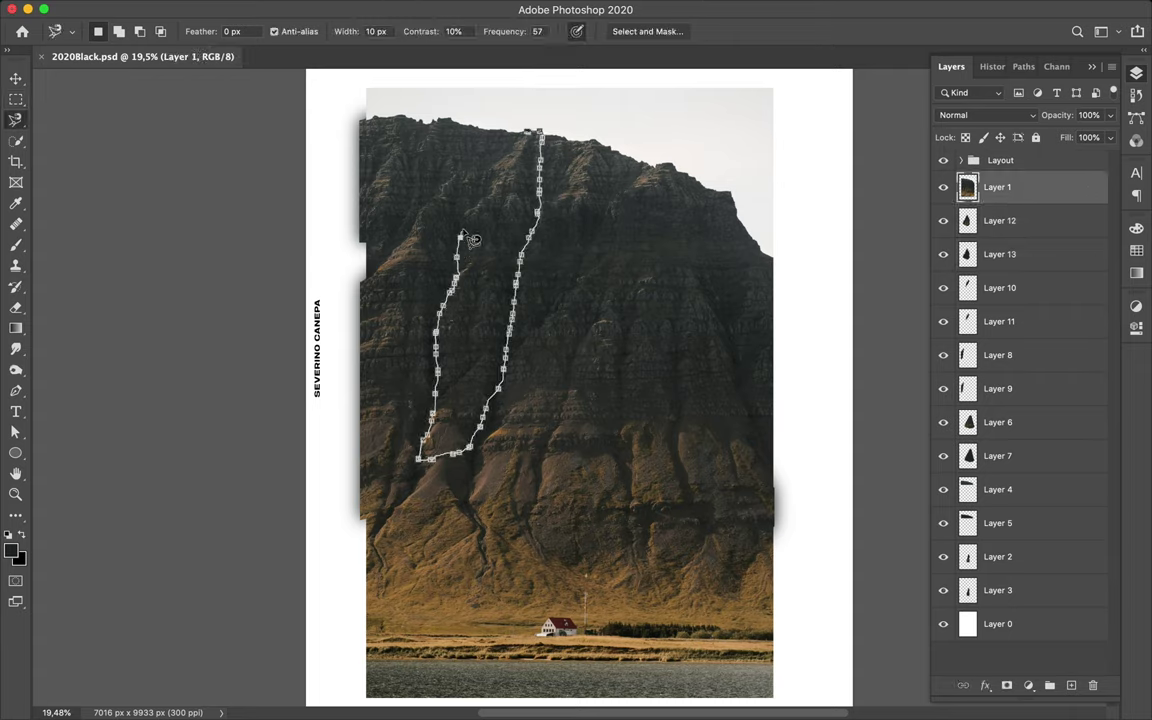
click(537, 133)
key(ctrl+j)
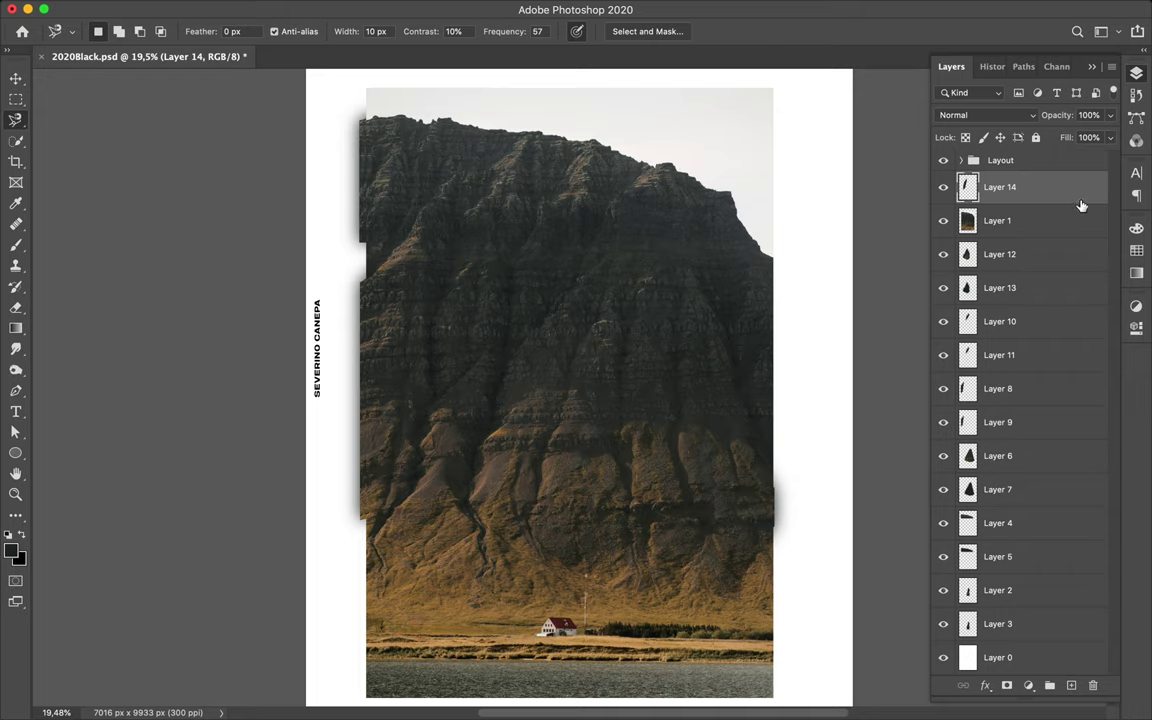
Paint a dark shadow of the ridge on a new layer and link it with the ridge
ctrl+click(967, 187)
key(ctrl+shift+alt+n)
key(b)
drag(500, 180, 424, 432)
key(ctrl+d)
key(m)
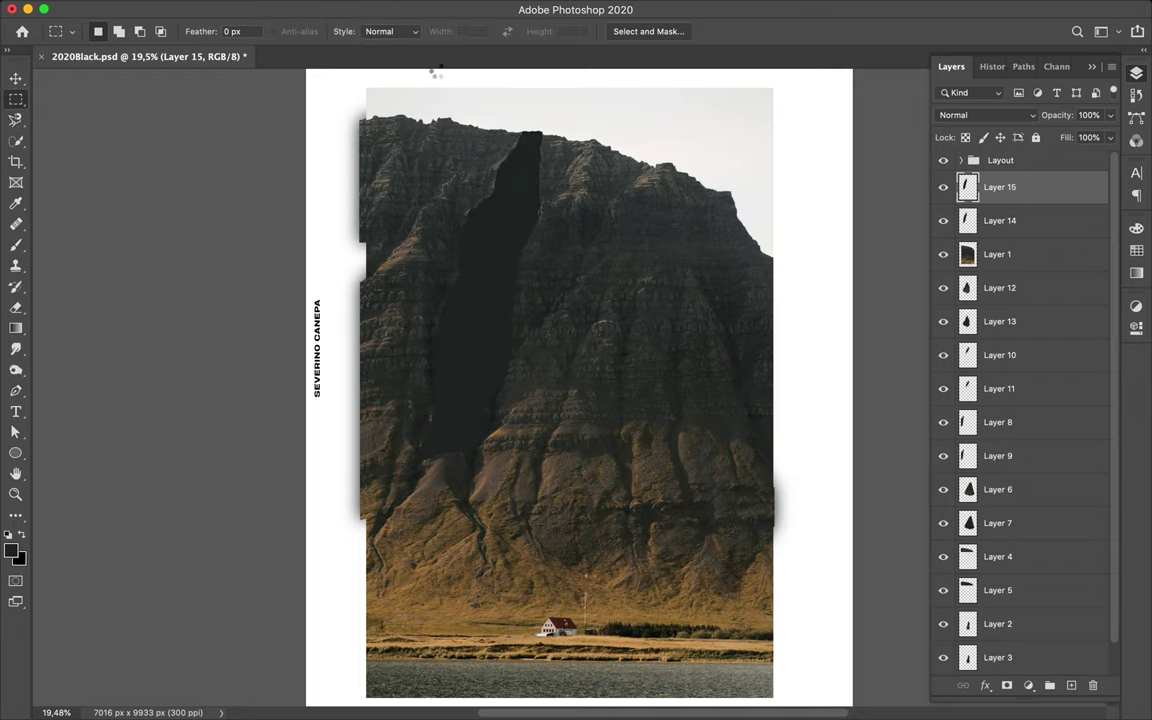
shift+click(1000, 220)
right_click(913, 220)
click(874, 342)
Move the photo layer to the top and hide it, then reposition the central peak and summit ridge fragments
drag(928, 247, 928, 180)
click(943, 187)
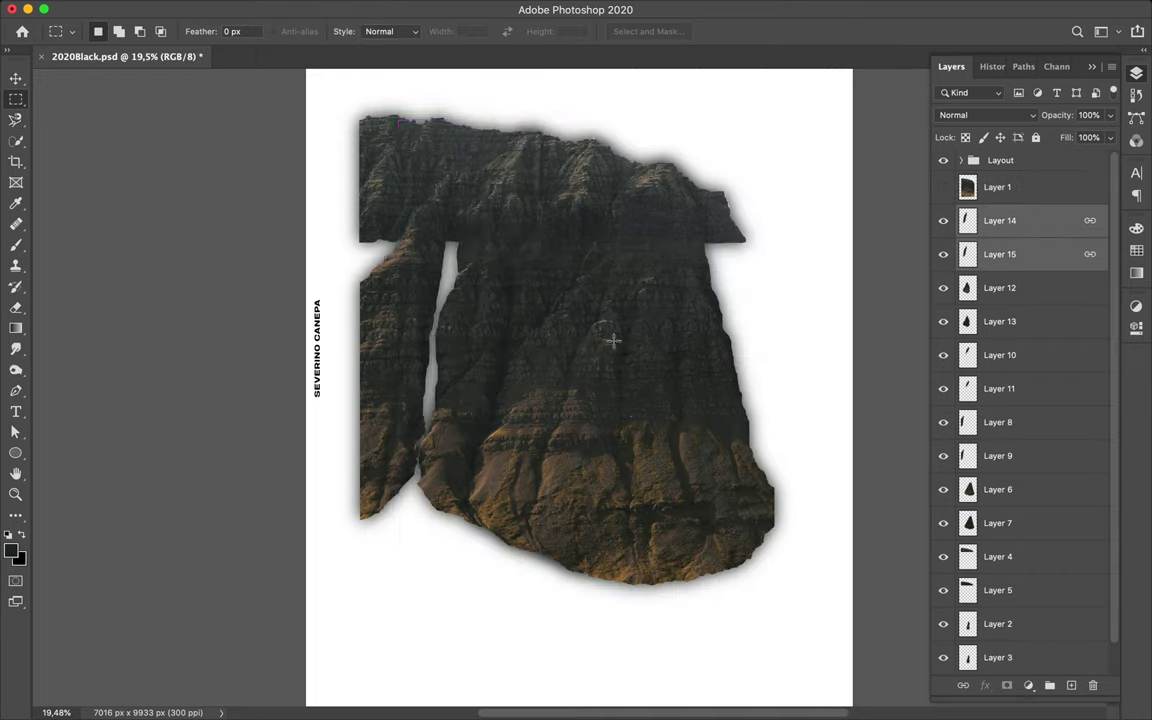
key(v)
mouse_move(613, 341)
mouse_down()
mouse_move(643, 404)
mouse_move(589, 437)
mouse_move(515, 528)
mouse_up()
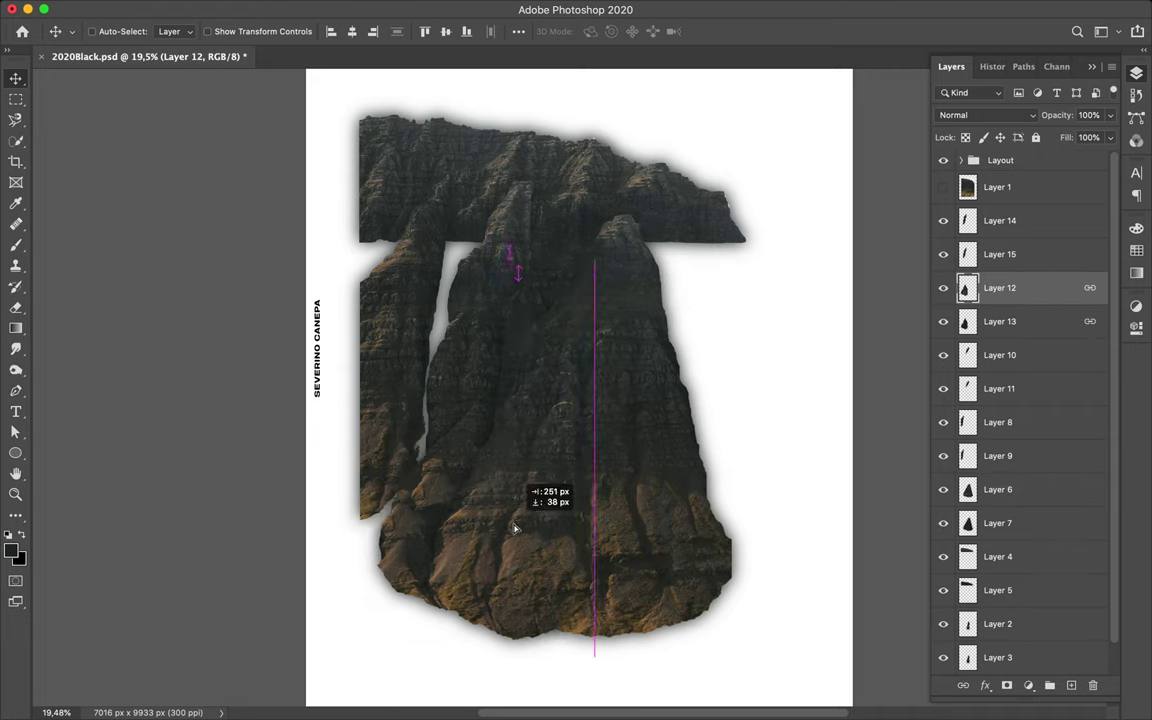
scroll(515, 528, down, 3)
scroll(460, 250, up, 1)
mouse_move(443, 222)
mouse_down()
mouse_move(512, 292)
mouse_move(470, 262)
mouse_up()
Reorder the fragments: Layers 14–15 below Layer 7, Layers 4–5 moved up, Layers 8–9 below Layer 1
drag(1000, 220, 1020, 473)
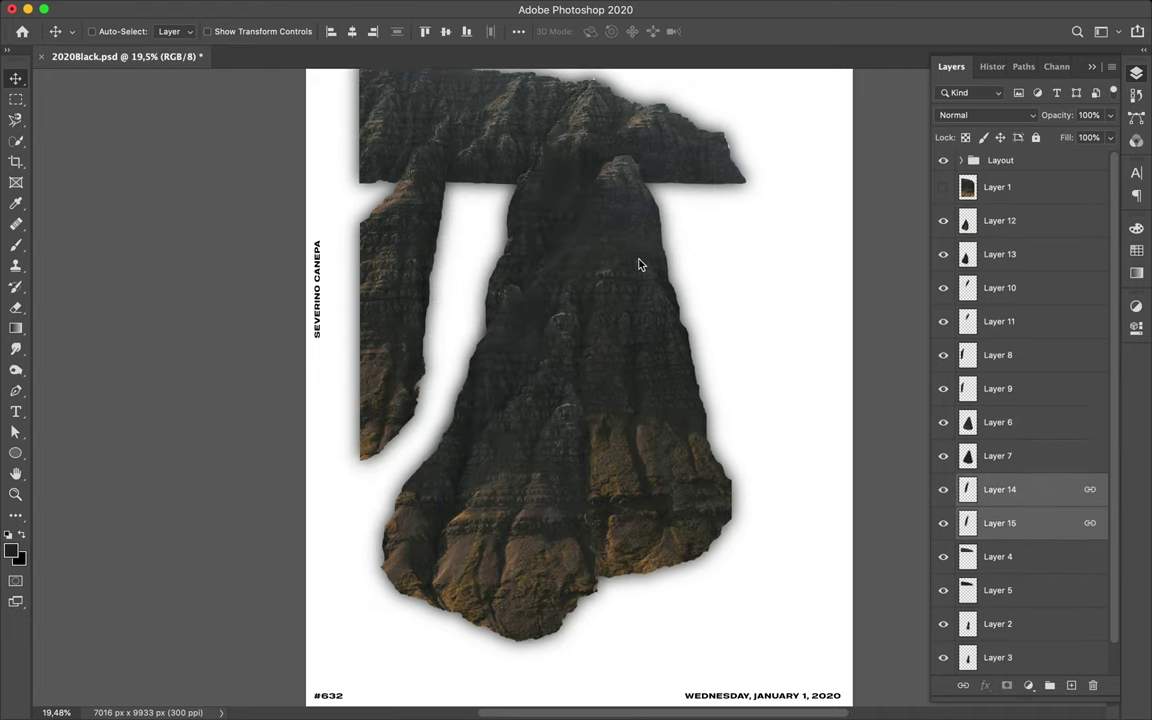
scroll(640, 265, up, 2)
drag(515, 170, 527, 585)
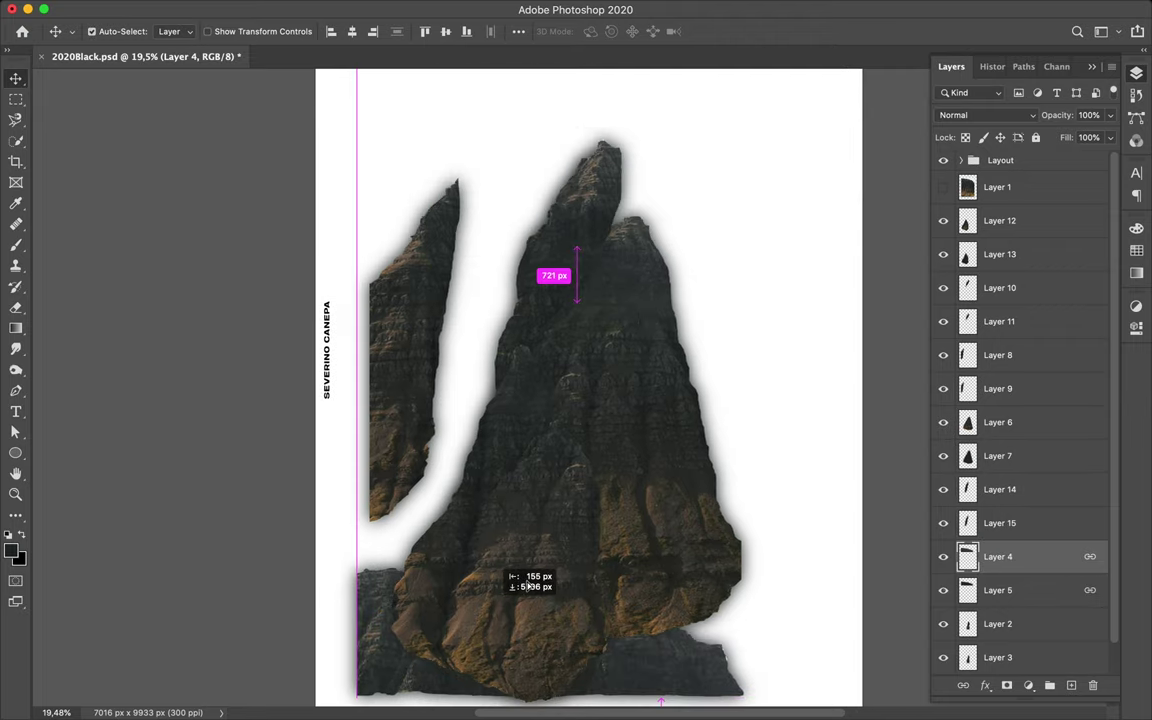
scroll(527, 585, down, 3)
shift+click(1000, 590)
drag(1000, 590, 1037, 215)
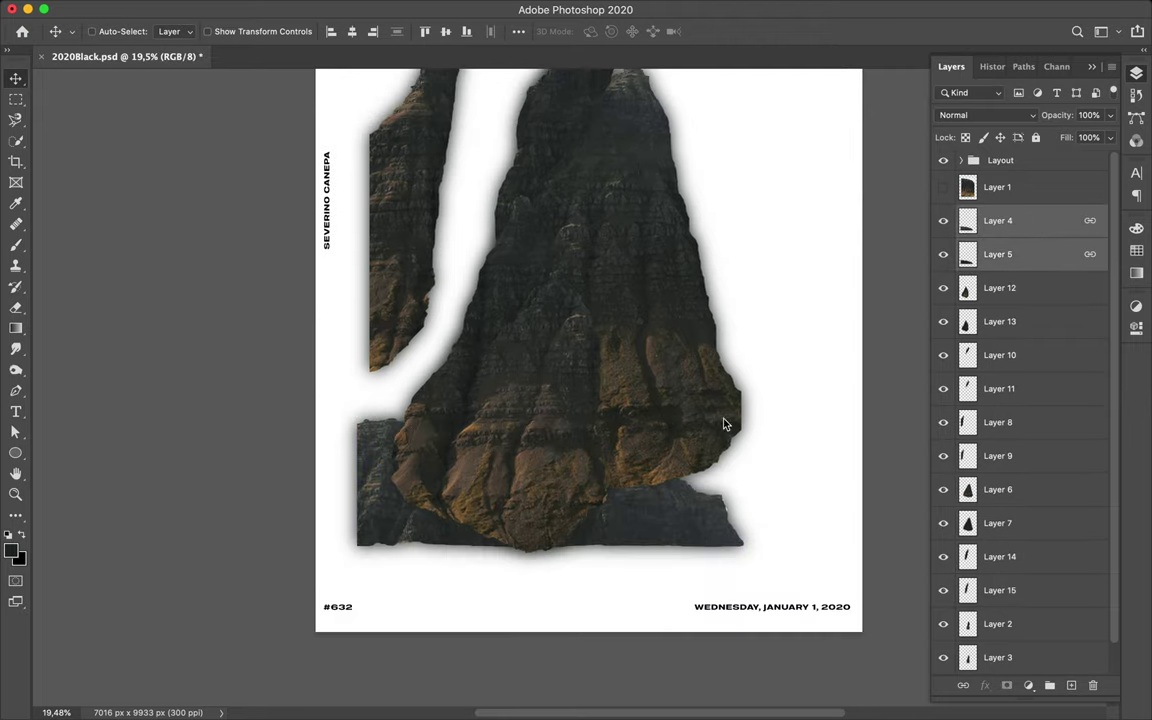
scroll(626, 301, up, 3)
mouse_move(420, 329)
mouse_down()
mouse_move(466, 428)
mouse_move(440, 600)
mouse_up()
shift+click(1025, 428)
drag(1015, 213, 1015, 215)
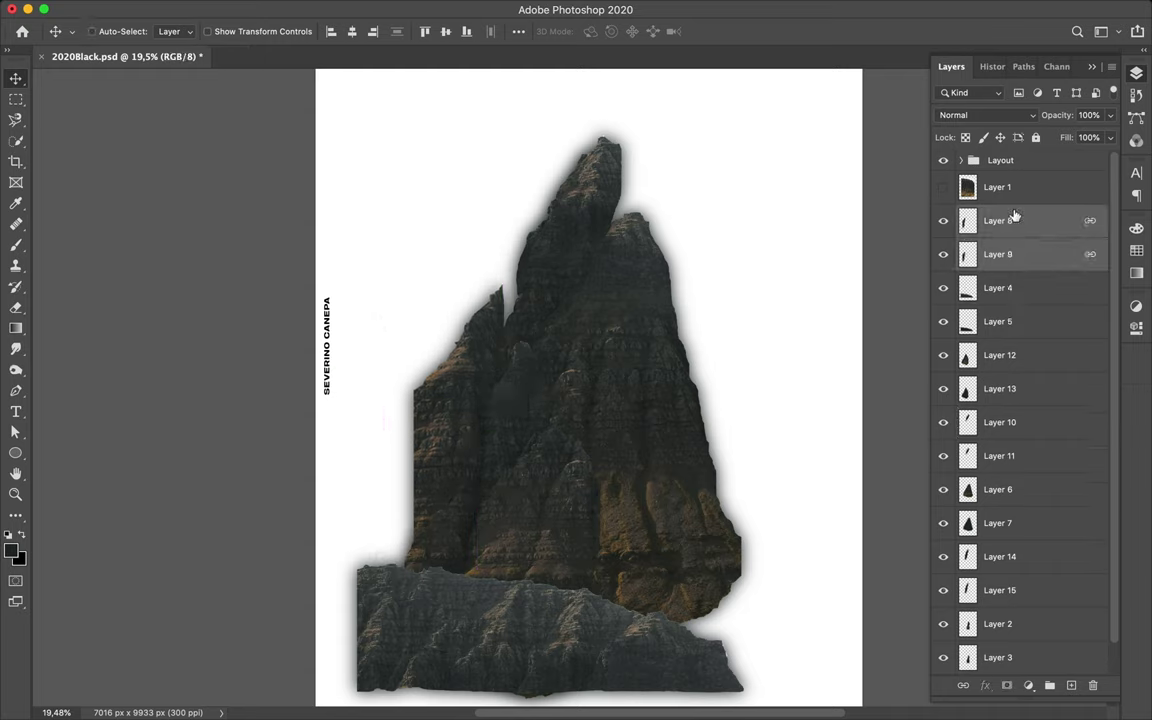
Duplicate the Layer 6 and 7 pair, unlink the copies from the originals, and link them together
click(645, 292)
shift+click(995, 520)
drag(960, 515, 1005, 553)
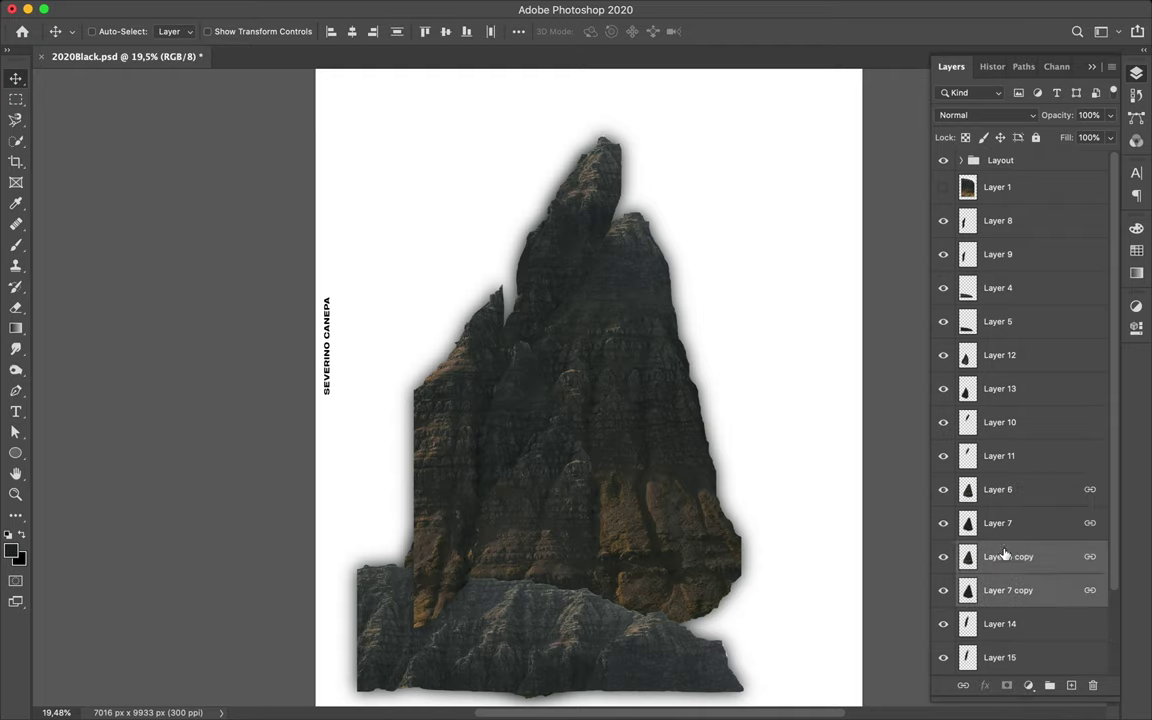
right_click(1034, 555)
click(890, 347)
click(1054, 555)
shift+click(1052, 595)
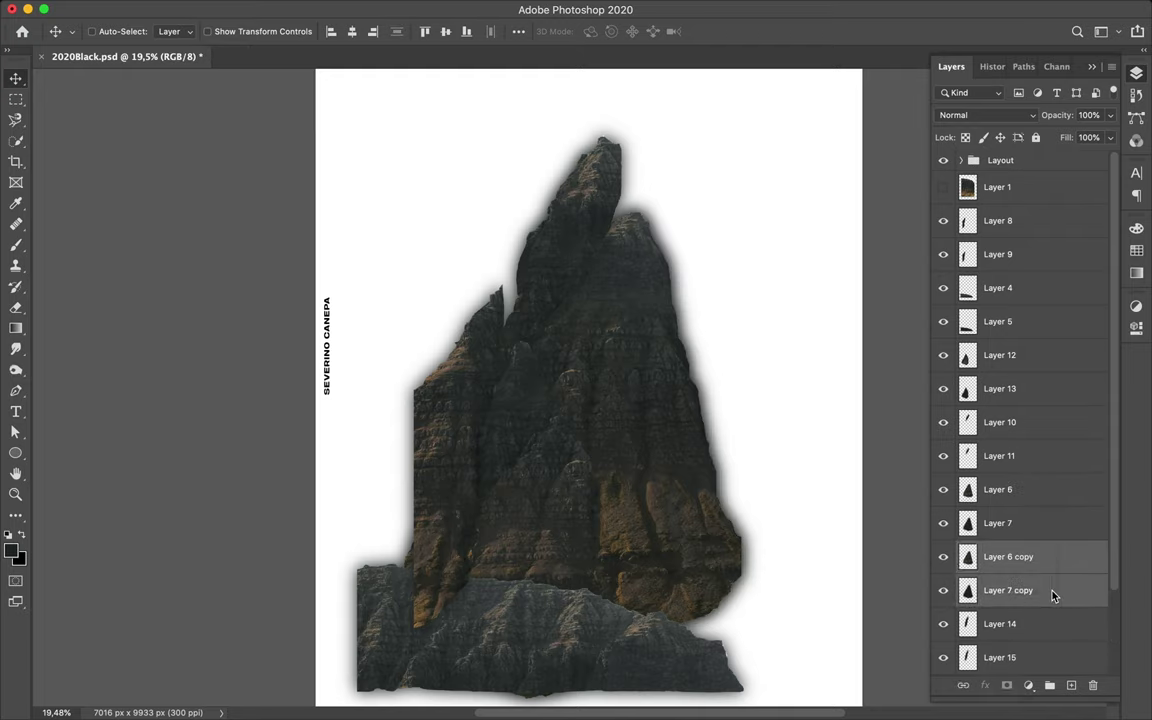
right_click(1052, 595)
click(892, 355)
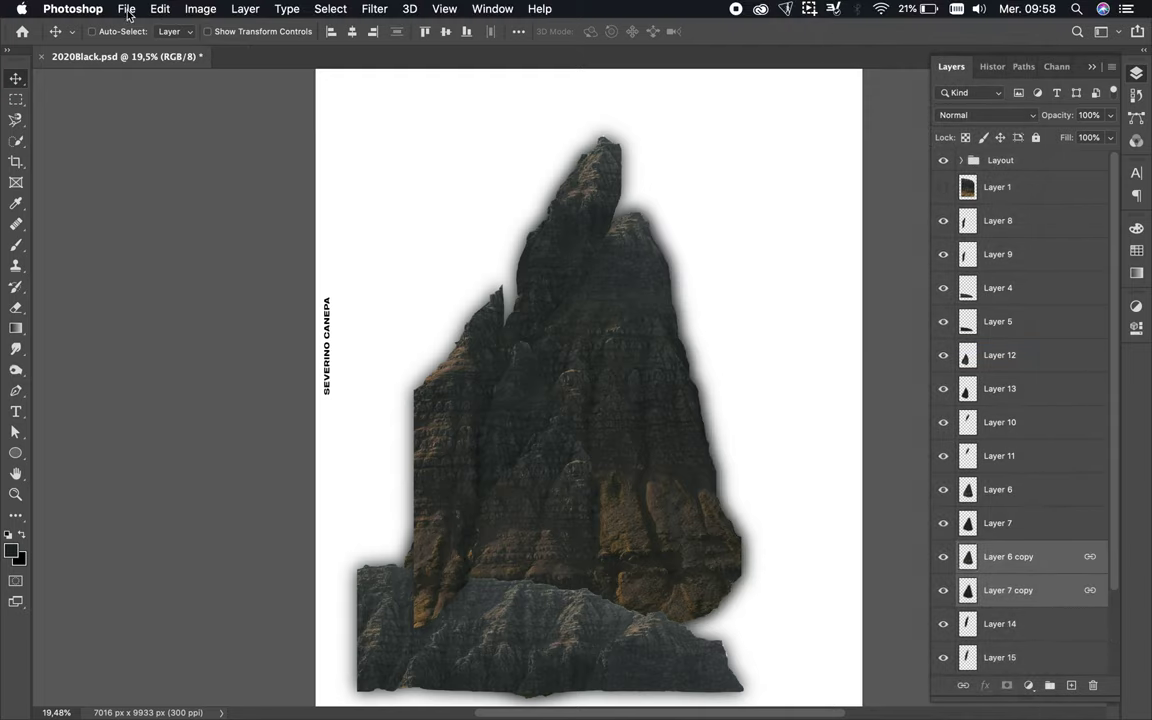
Flip the copied fragment horizontally and move it up-left as a second summit
click(127, 10)
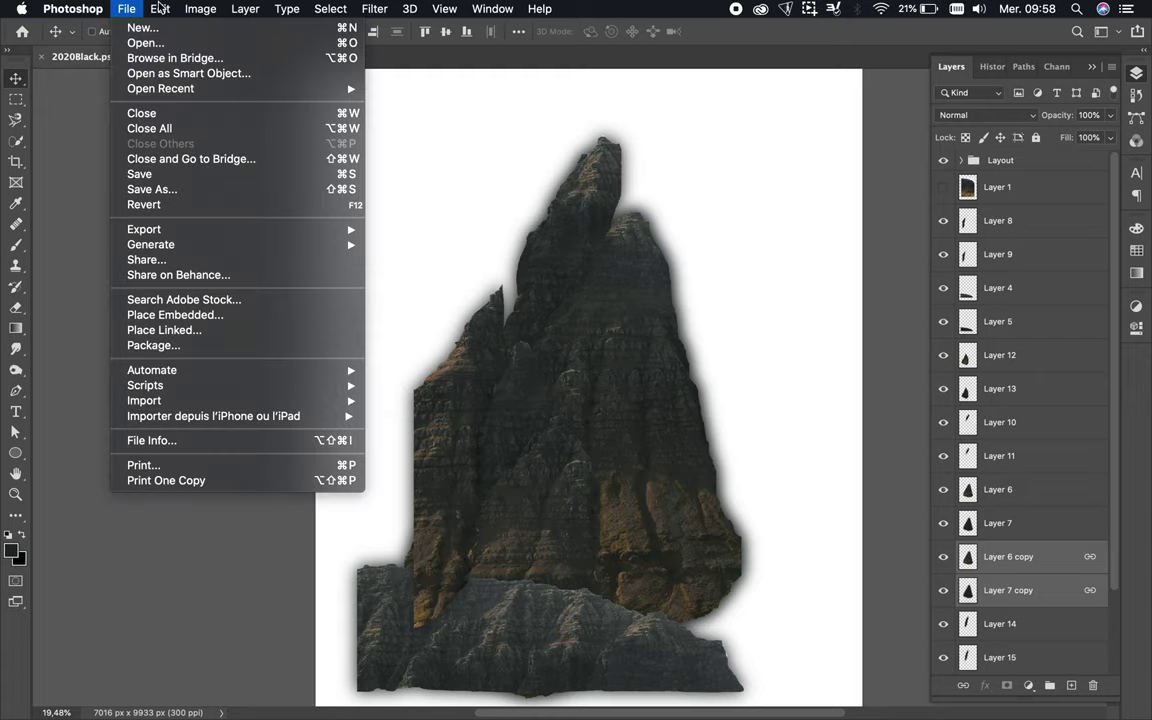
click(464, 636)
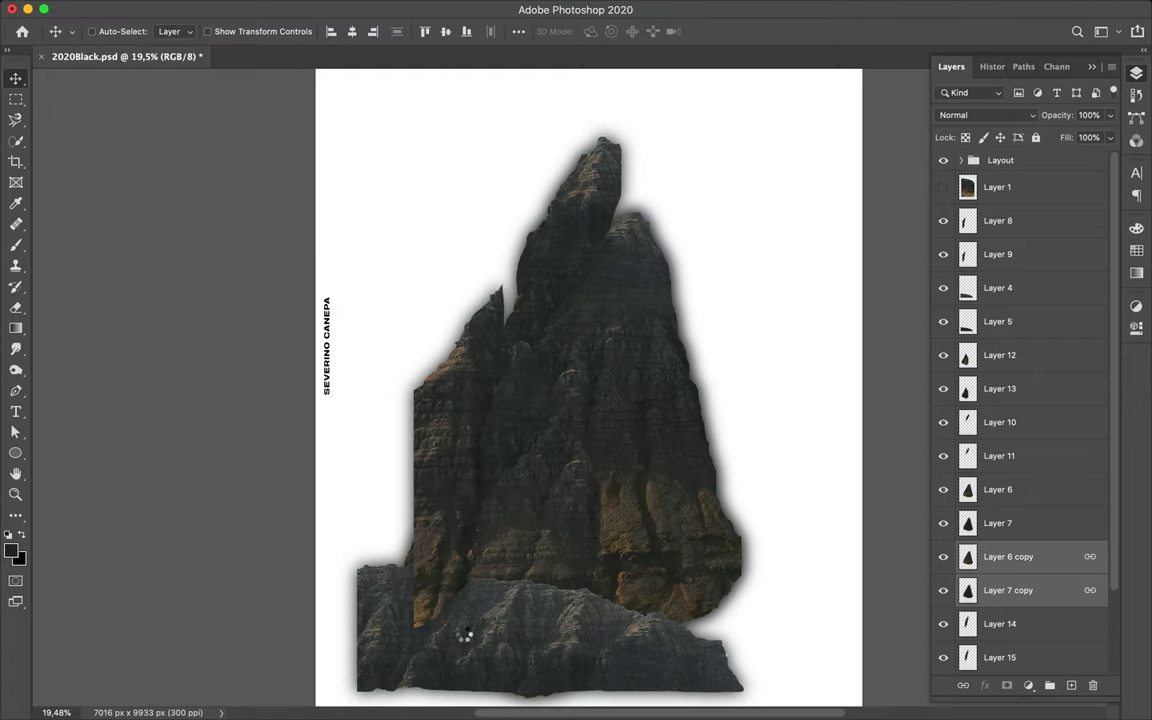
mouse_move(568, 401)
mouse_down()
mouse_move(464, 216)
mouse_move(478, 210)
mouse_up()
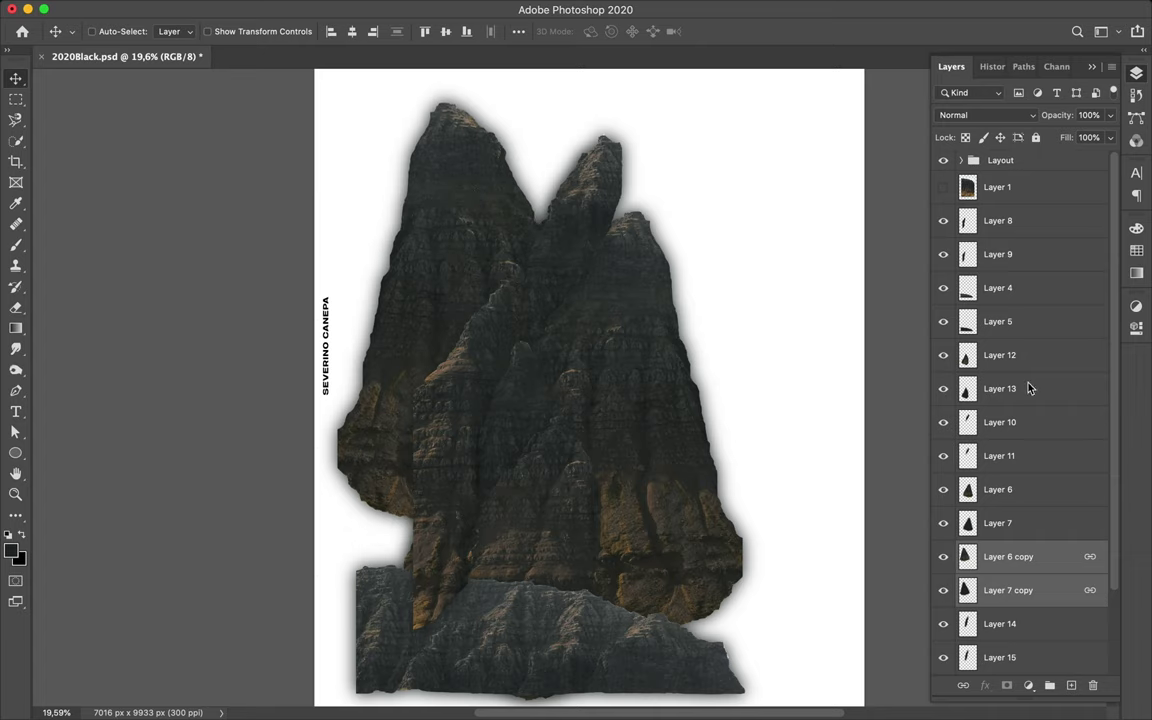
Show the mountain photo and copy the right ridge, traced with the Magnetic Lasso, onto its own layer
click(943, 188)
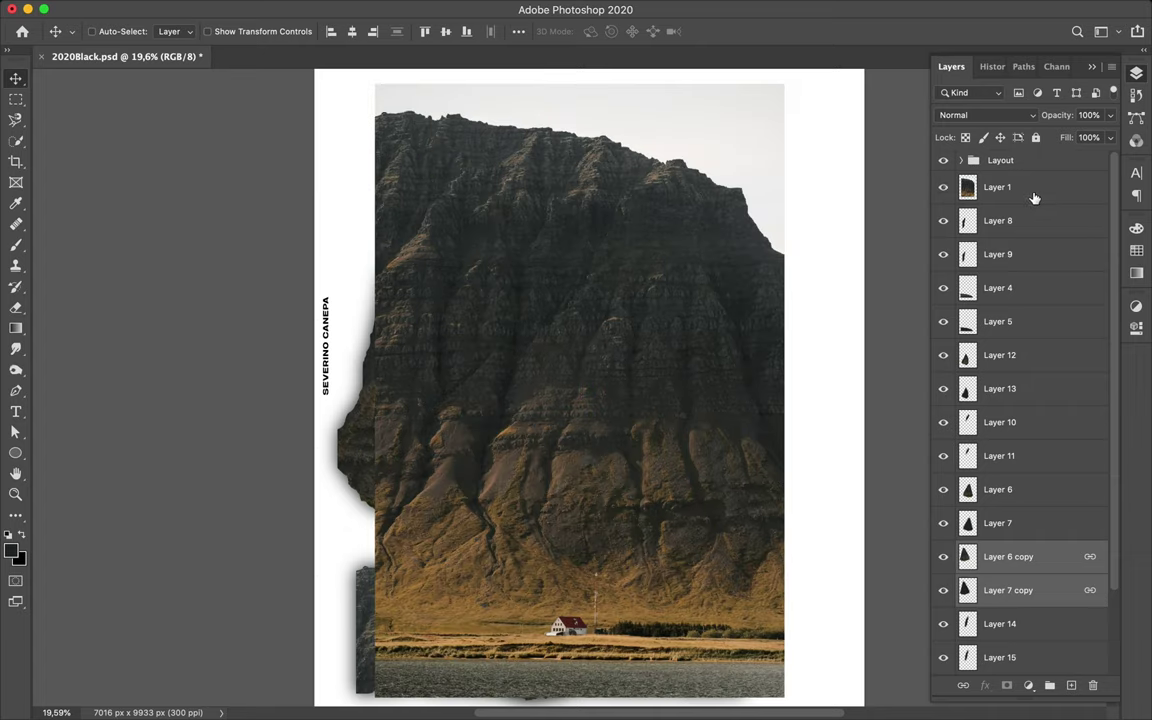
click(1030, 190)
key(l)
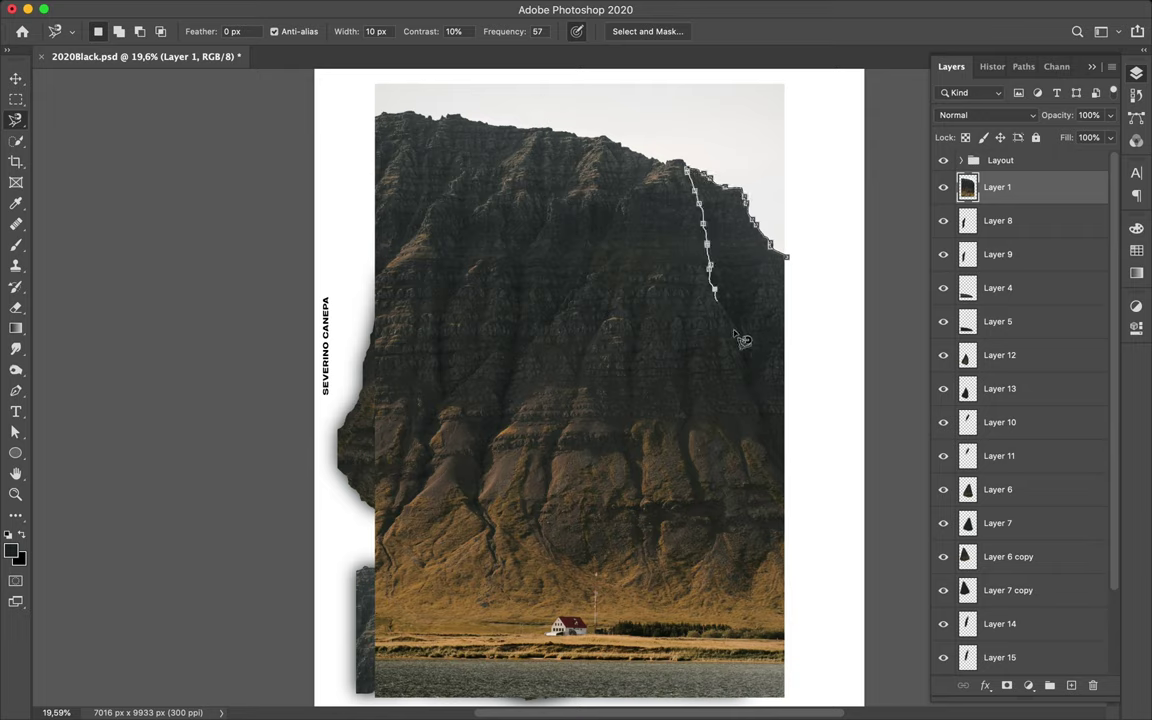
click(790, 481)
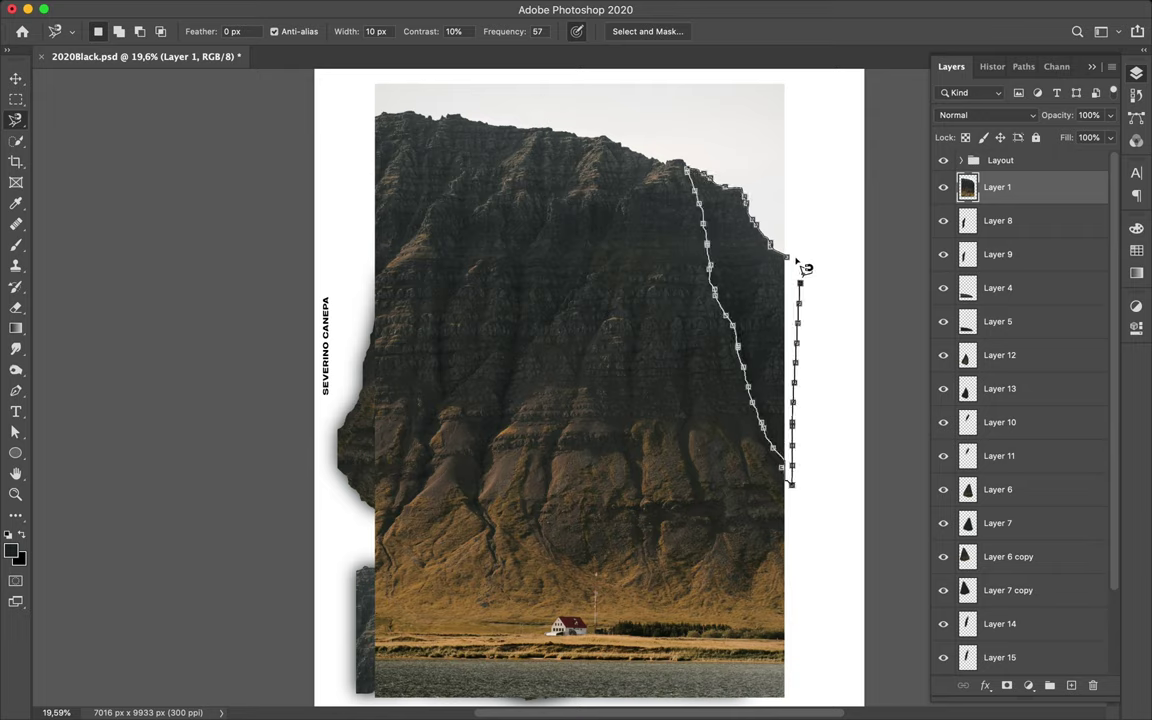
double_click(805, 266)
key(ctrl+j)
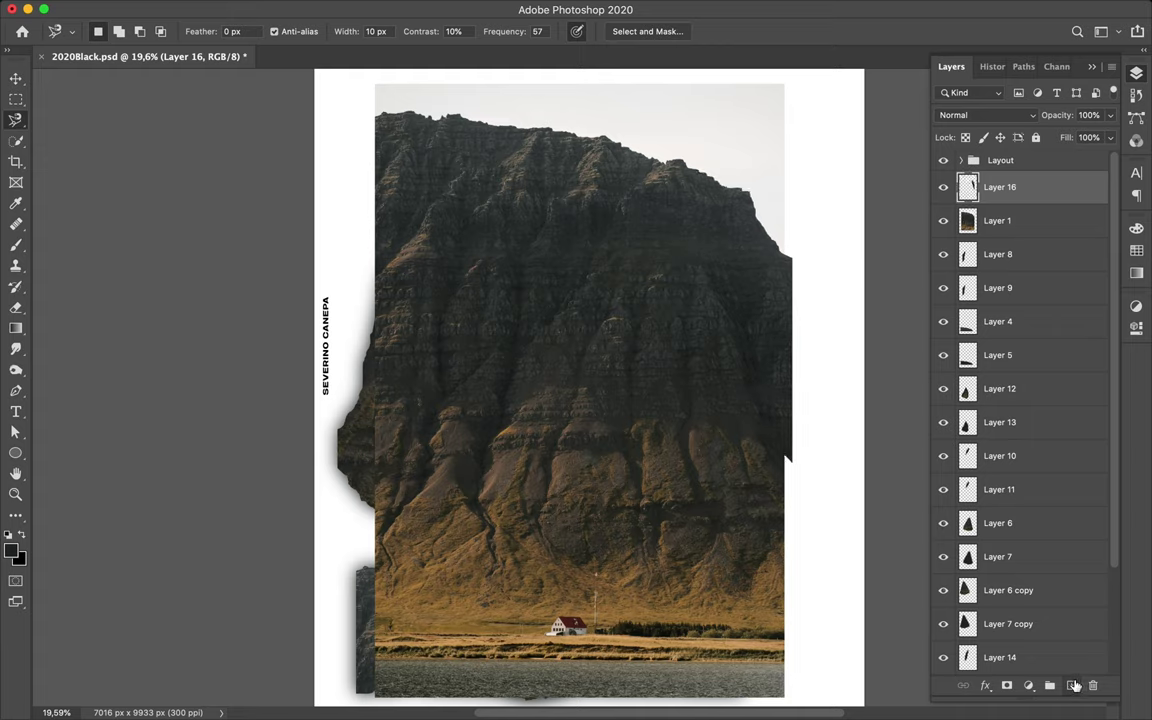
Add a new layer, paint the ridge shape dark, and blur it into a soft shadow
key(ctrl+shift+alt+n)
key(b)
drag(745, 411, 527, 193)
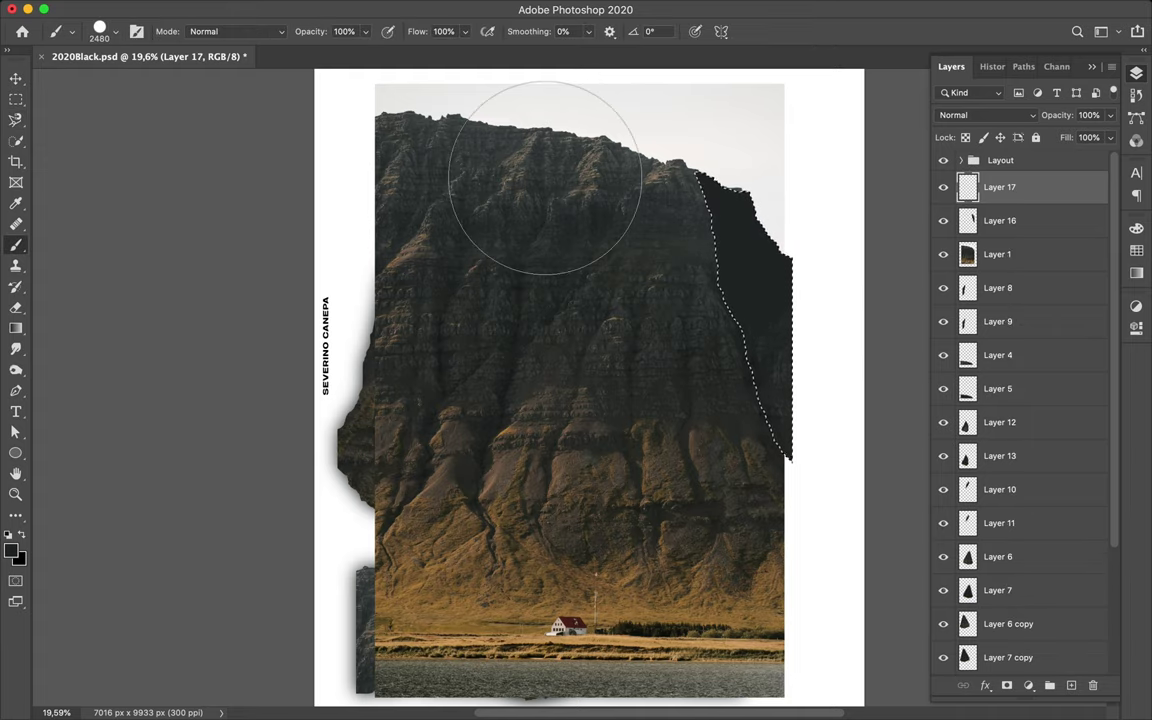
key(m)
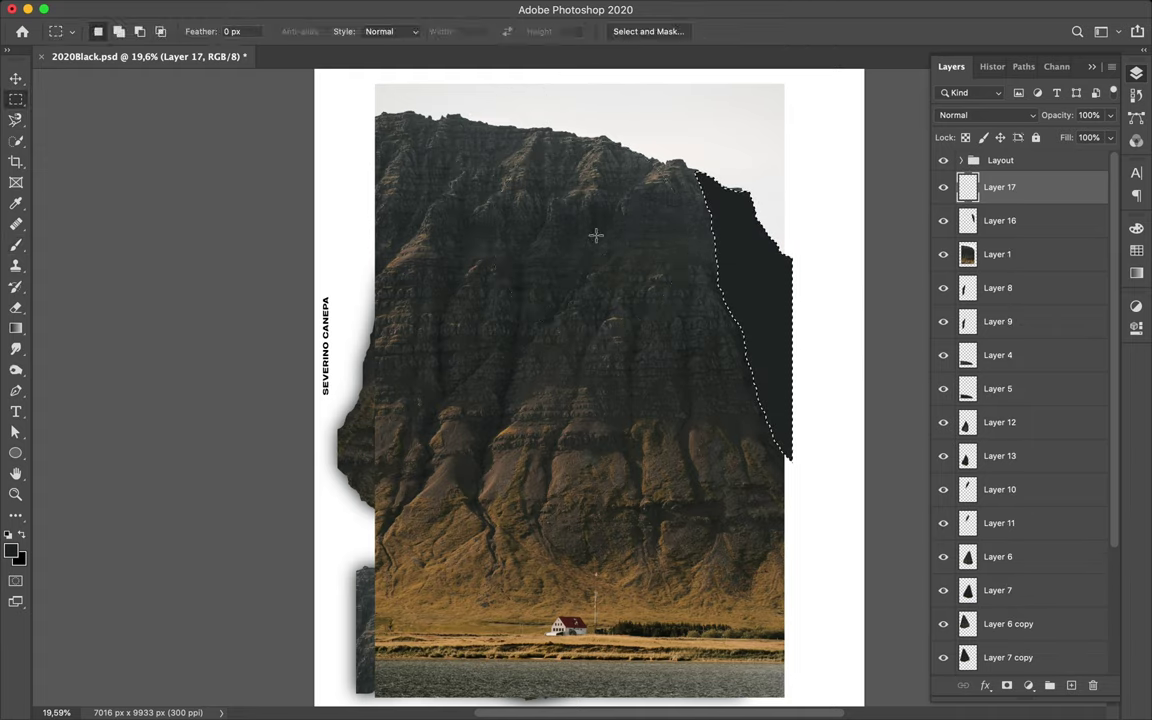
key(ctrl+d)
click(375, 9)
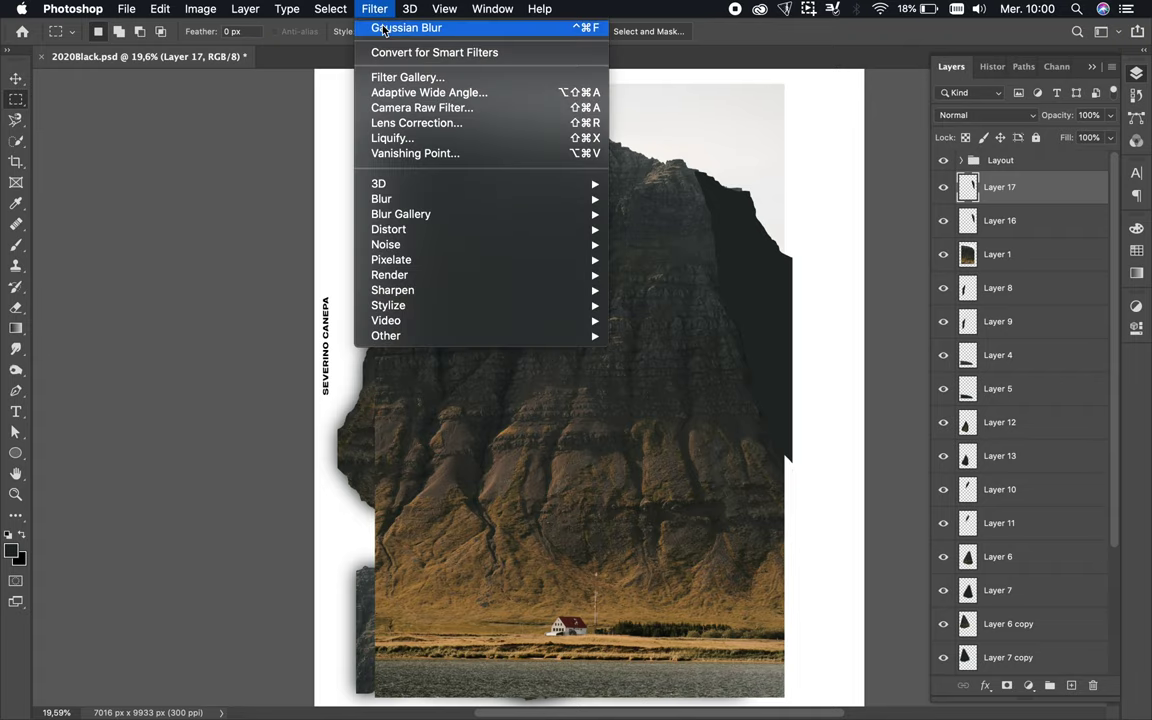
click(383, 28)
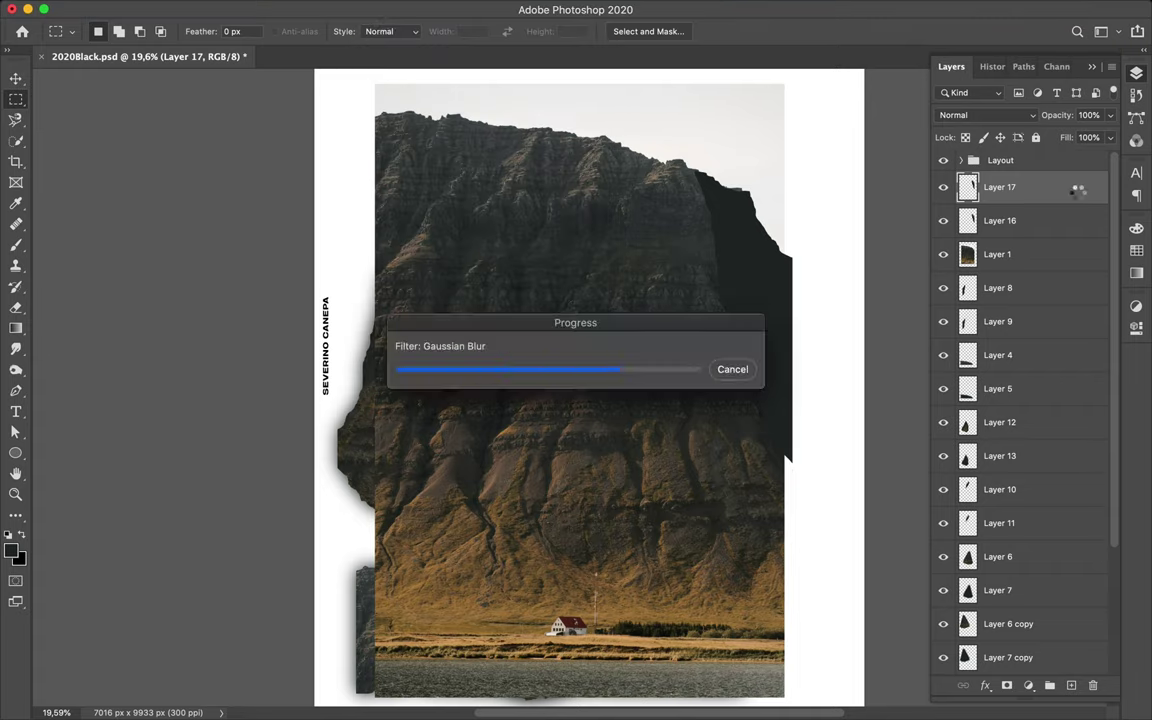
Put the shadow below the ridge, link Layers 16 and 17, and move Layer 1 to the top
drag(1078, 197, 1054, 231)
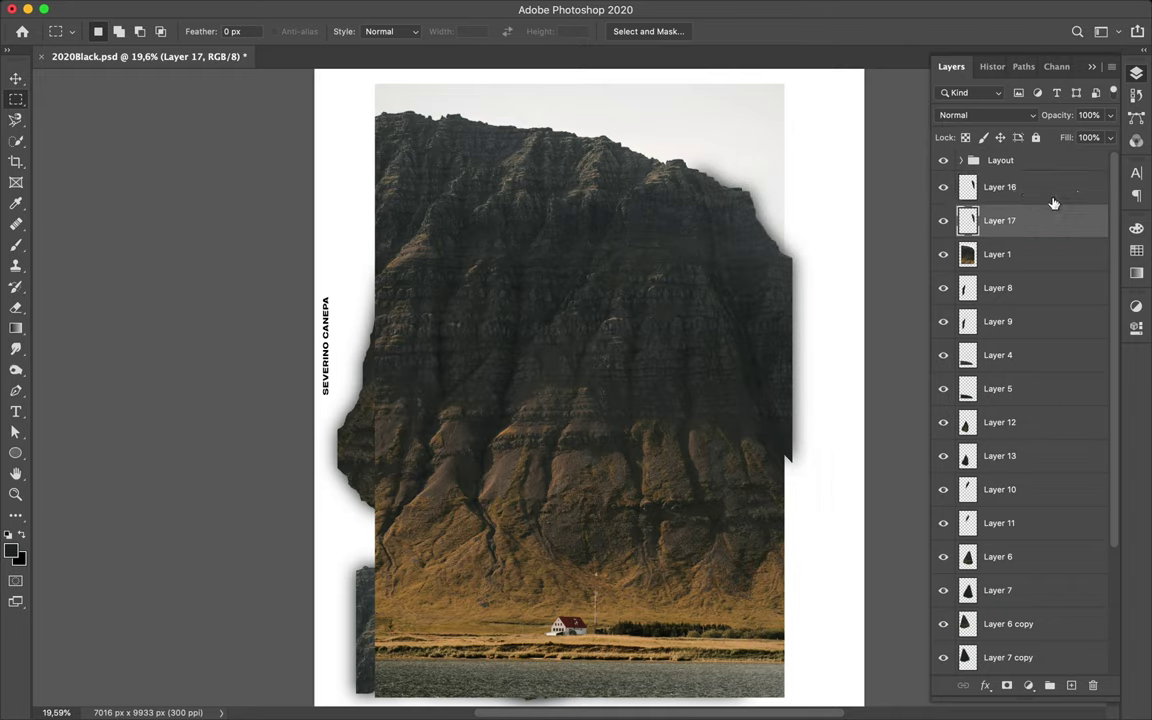
shift+click(1030, 189)
right_click(1050, 192)
click(932, 352)
drag(1000, 254, 1005, 178)
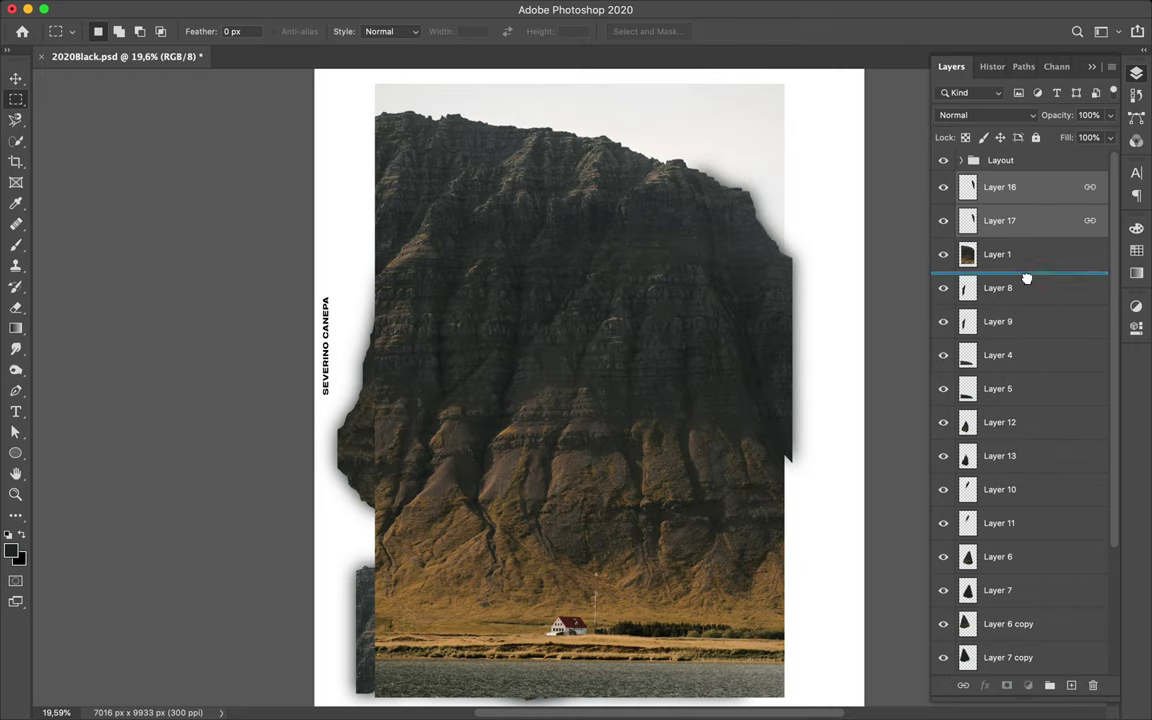
Trace a rock shape on the photo and copy it onto a new Layer 18
key(l)
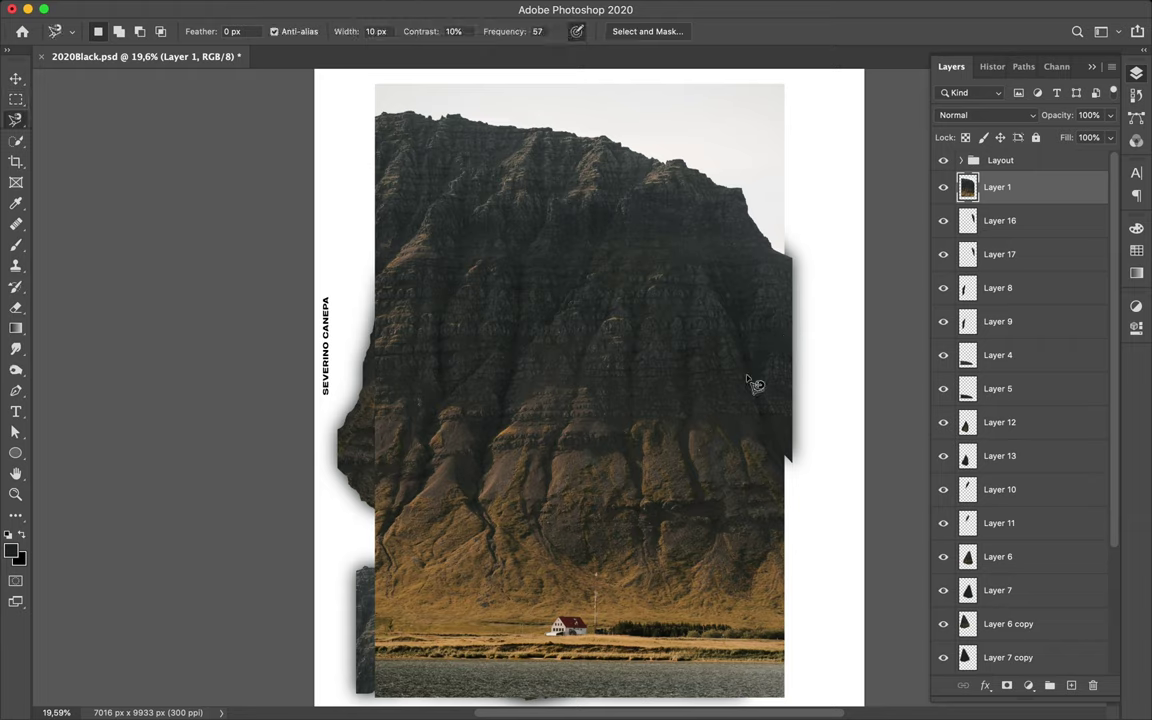
click(765, 427)
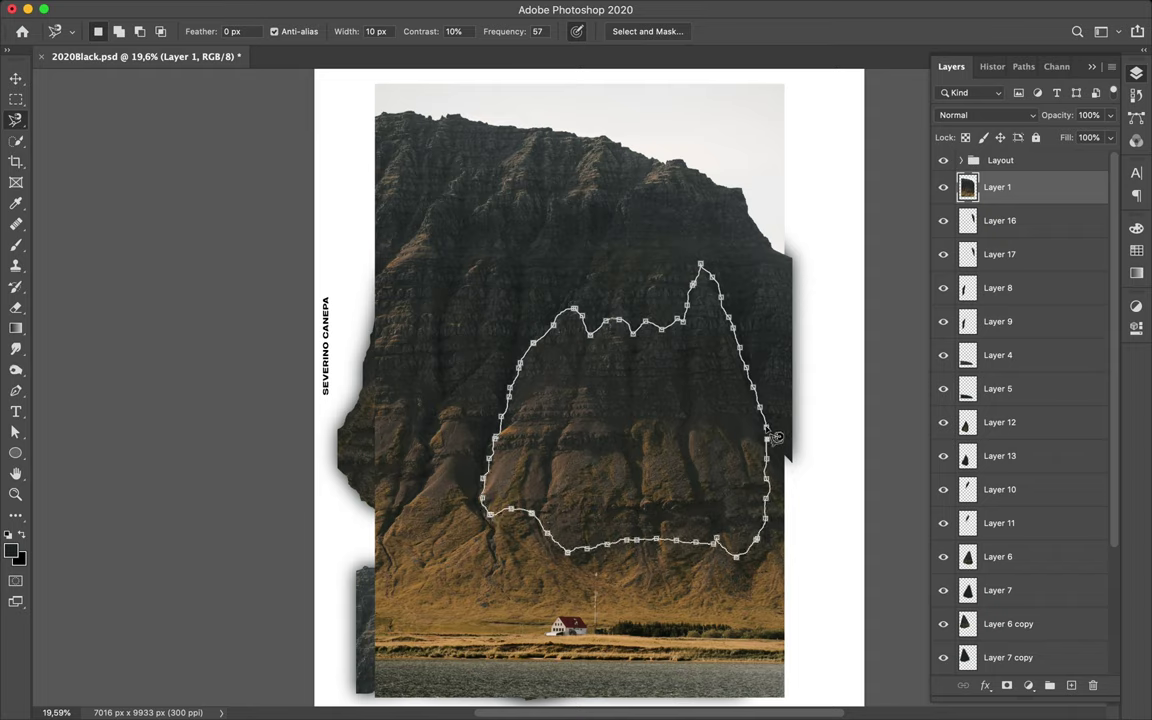
key(ctrl+j)
Create a shadow layer with the shape painted black and Gaussian-blurred
key(ctrl+alt+shift+n)
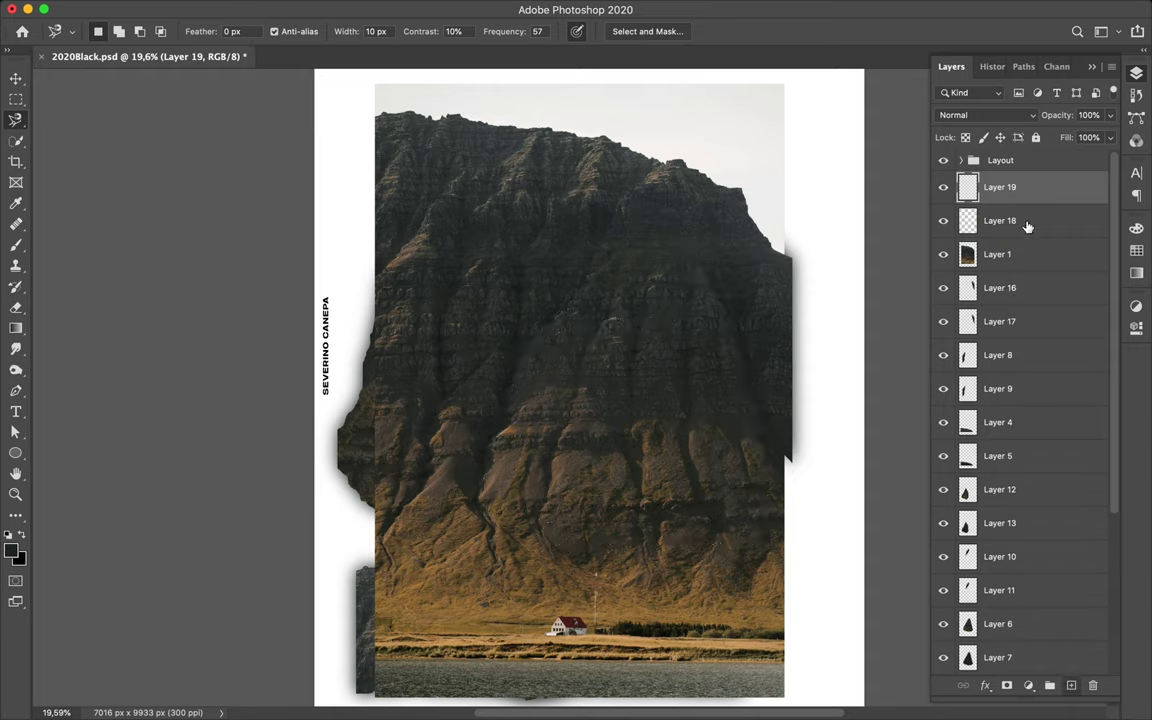
key(b)
mouse_move(620, 300)
mouse_down()
mouse_move(640, 340)
mouse_move(640, 420)
mouse_move(710, 490)
mouse_move(500, 480)
mouse_move(470, 430)
mouse_move(490, 340)
mouse_move(703, 505)
mouse_move(681, 476)
mouse_move(571, 417)
mouse_move(617, 437)
mouse_move(620, 405)
mouse_up()
key(m)
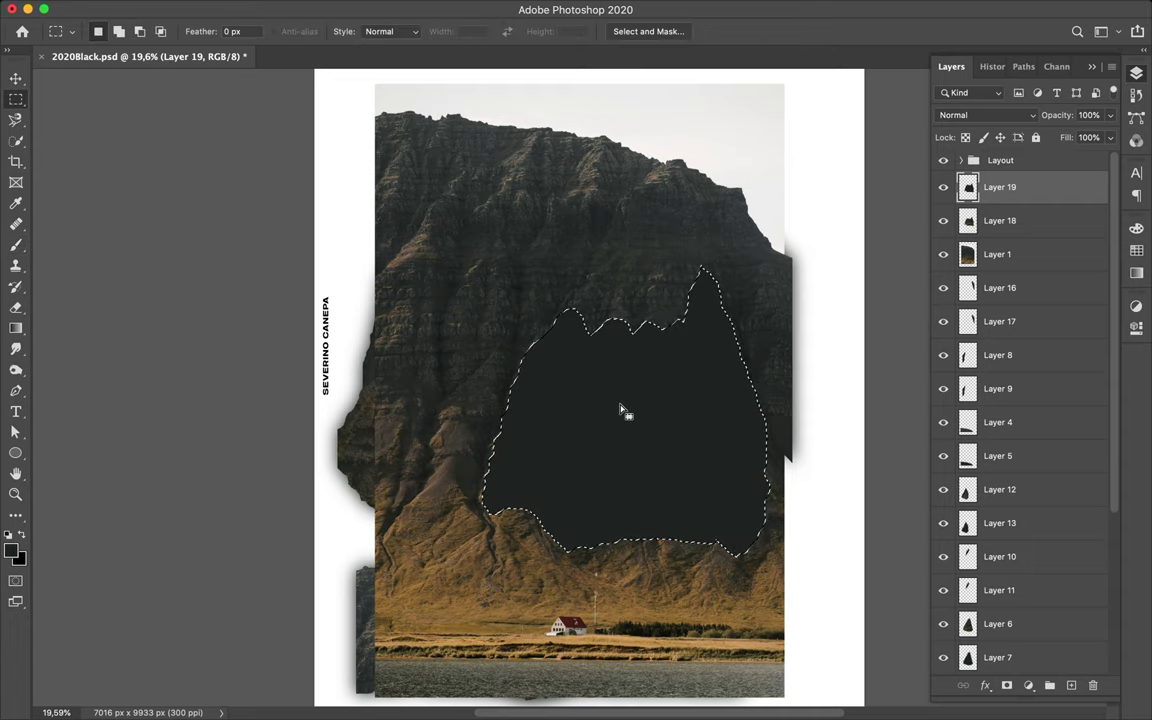
click(373, 10)
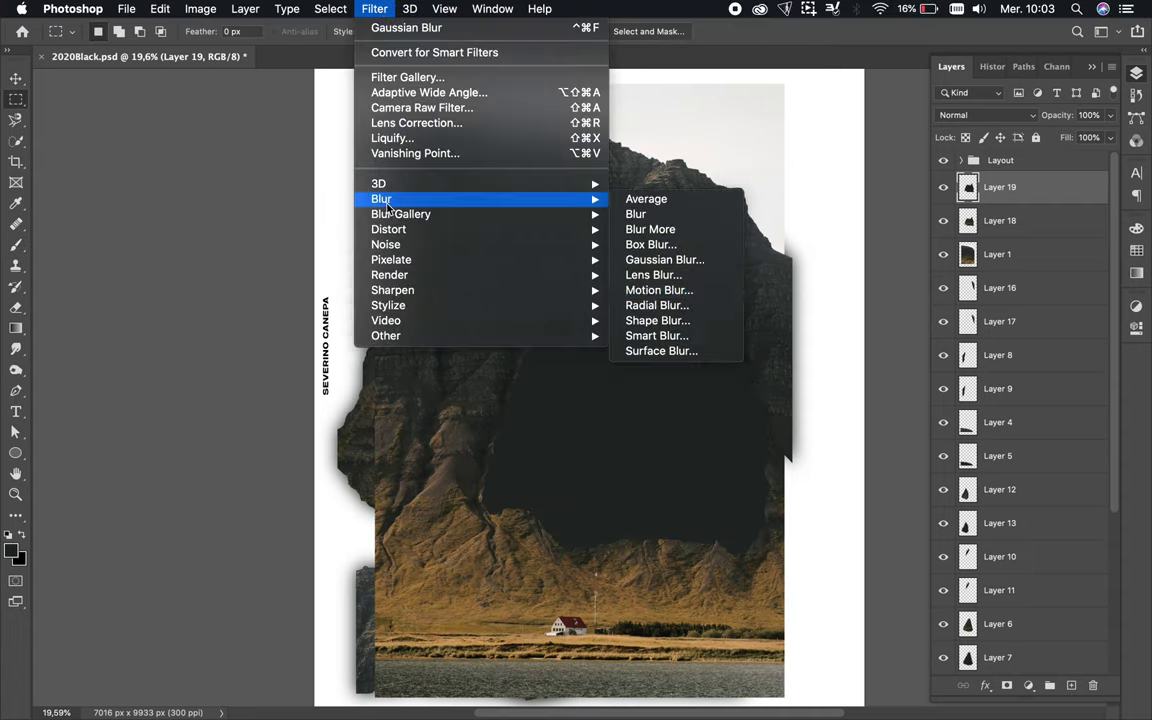
click(411, 134)
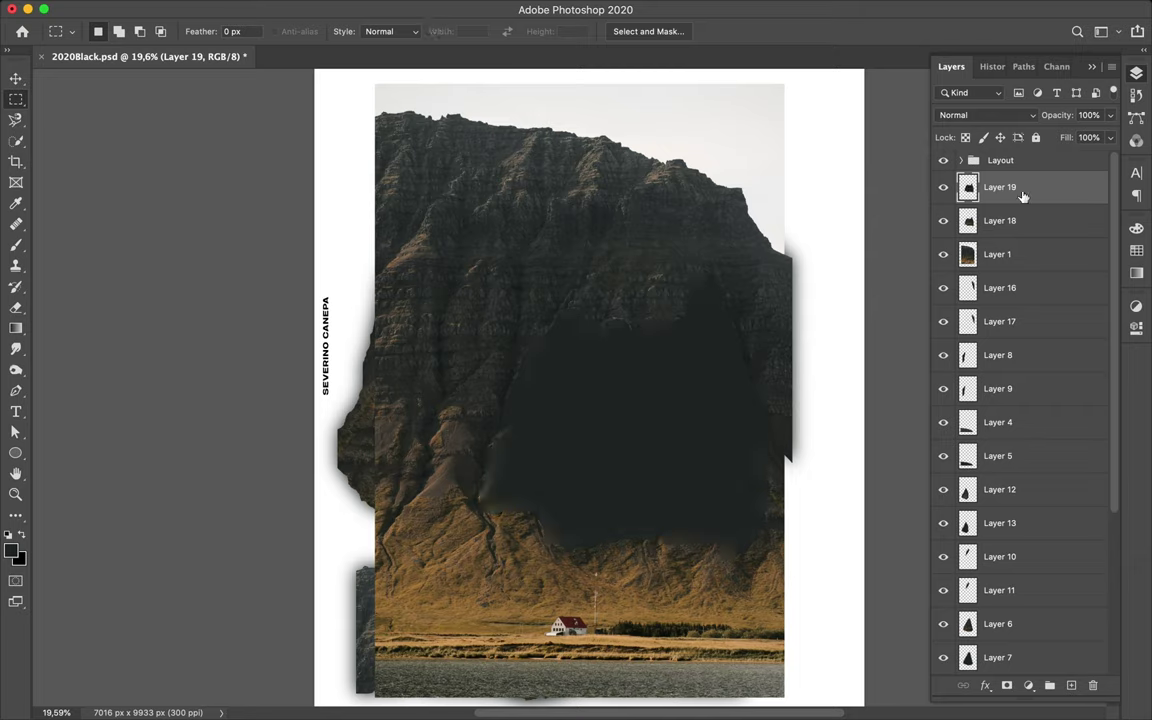
Link Layers 18 and 19 and hide the mountain photo Layer 1
shift+click(1040, 220)
right_click(1066, 193)
click(890, 349)
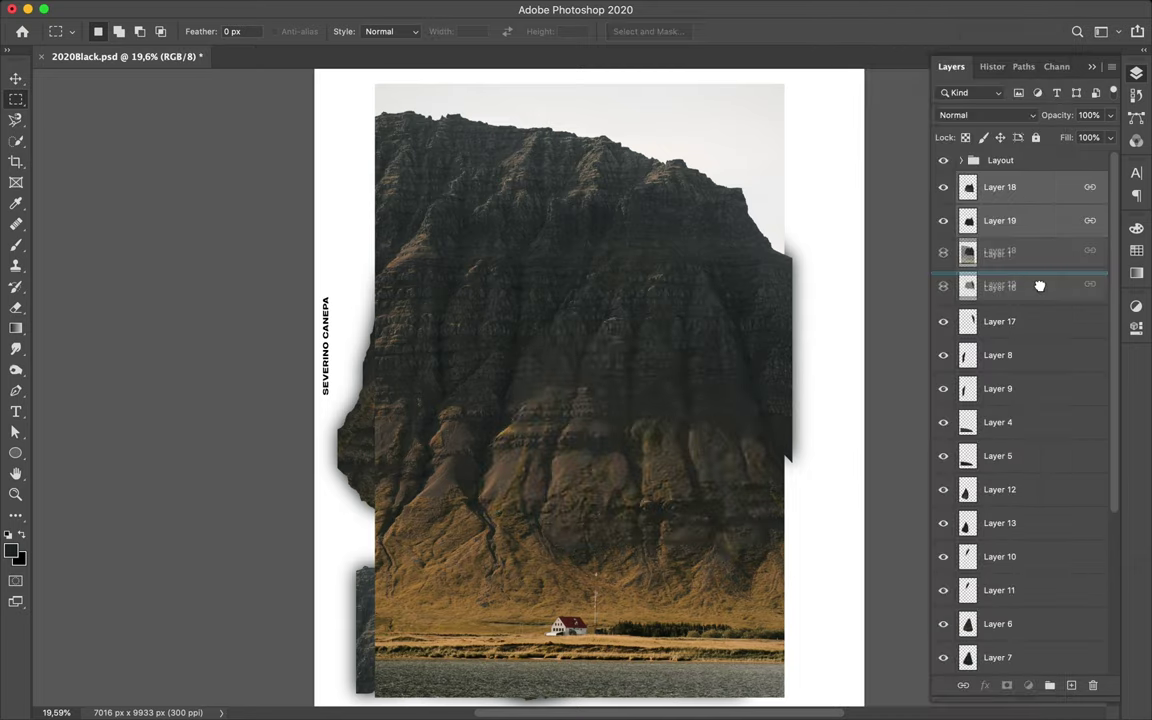
click(943, 187)
Nudge the Layer 16 rock piece down-left and move the Layer 18 fragment into place
key(v)
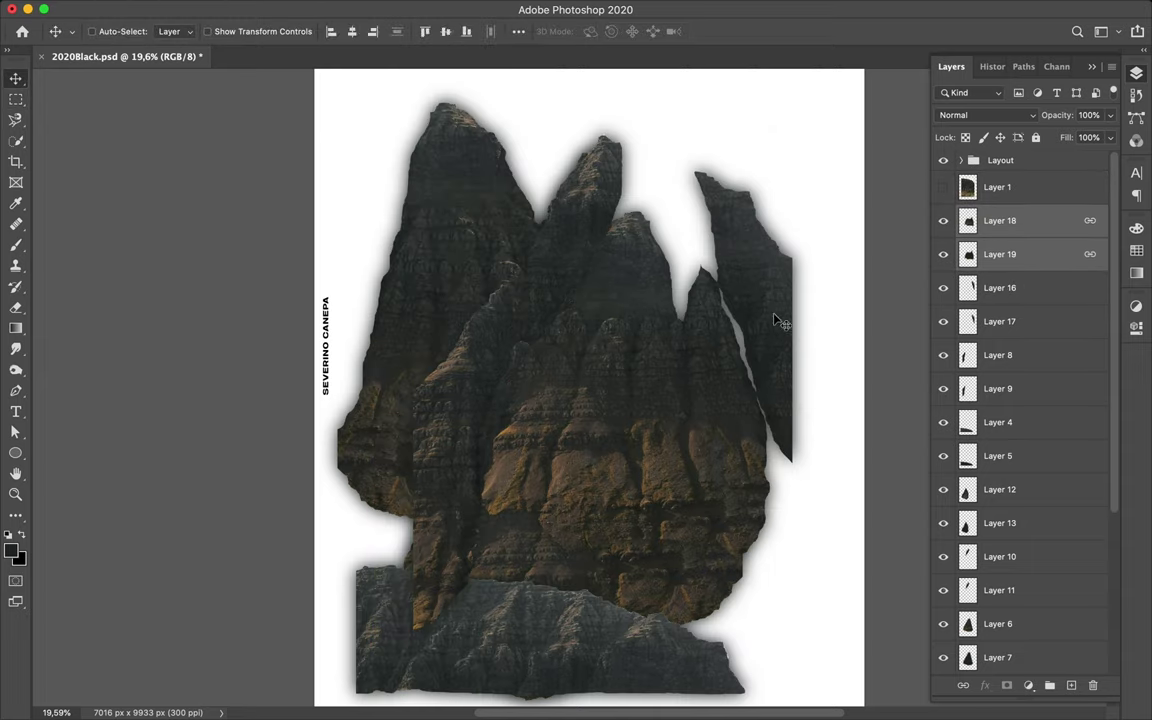
click(779, 272)
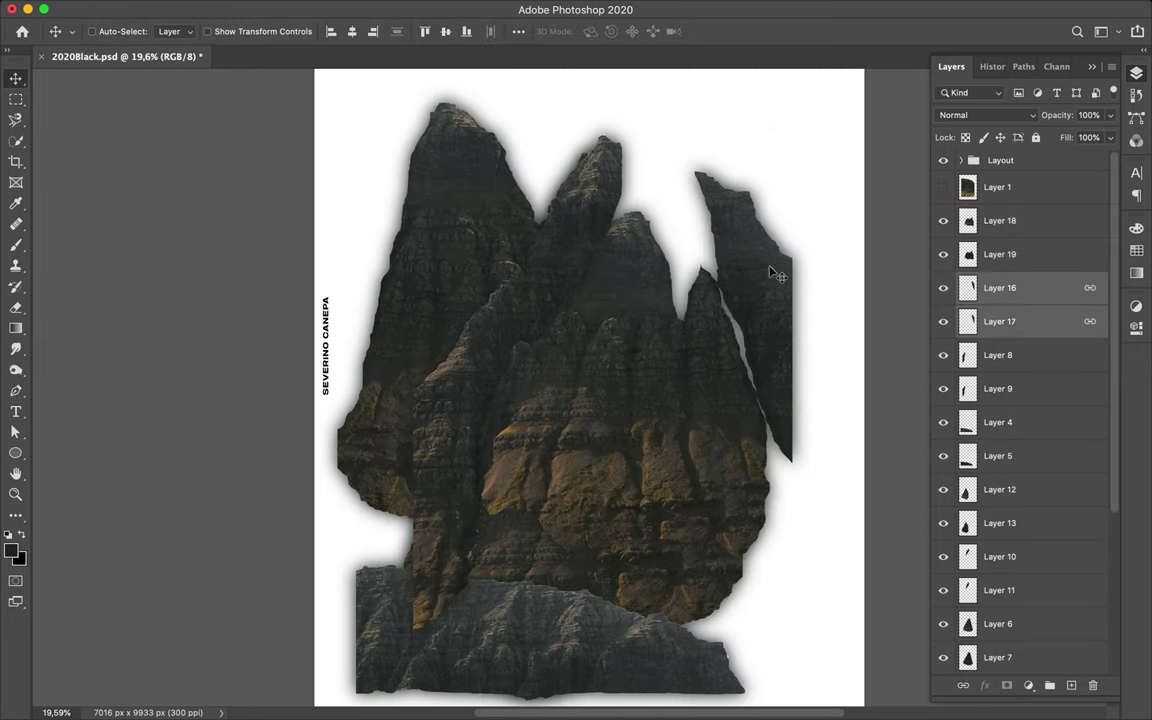
drag(779, 272, 775, 293)
mouse_move(707, 386)
mouse_down()
mouse_move(717, 370)
mouse_move(717, 380)
mouse_up()
Stack Layers 16–17 above Layers 18–19 and place a copy of the spires in the cluster
click(1000, 288)
shift+click(1000, 321)
drag(1014, 212, 1013, 208)
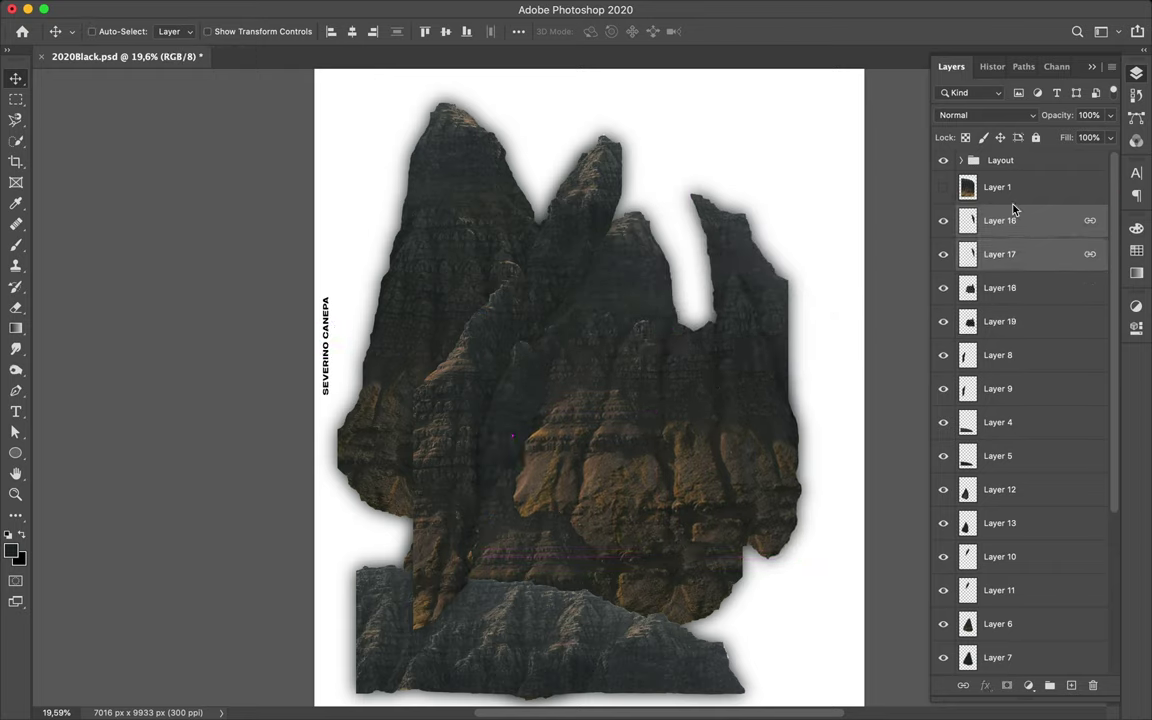
ctrl+click(761, 311)
drag(761, 311, 742, 352)
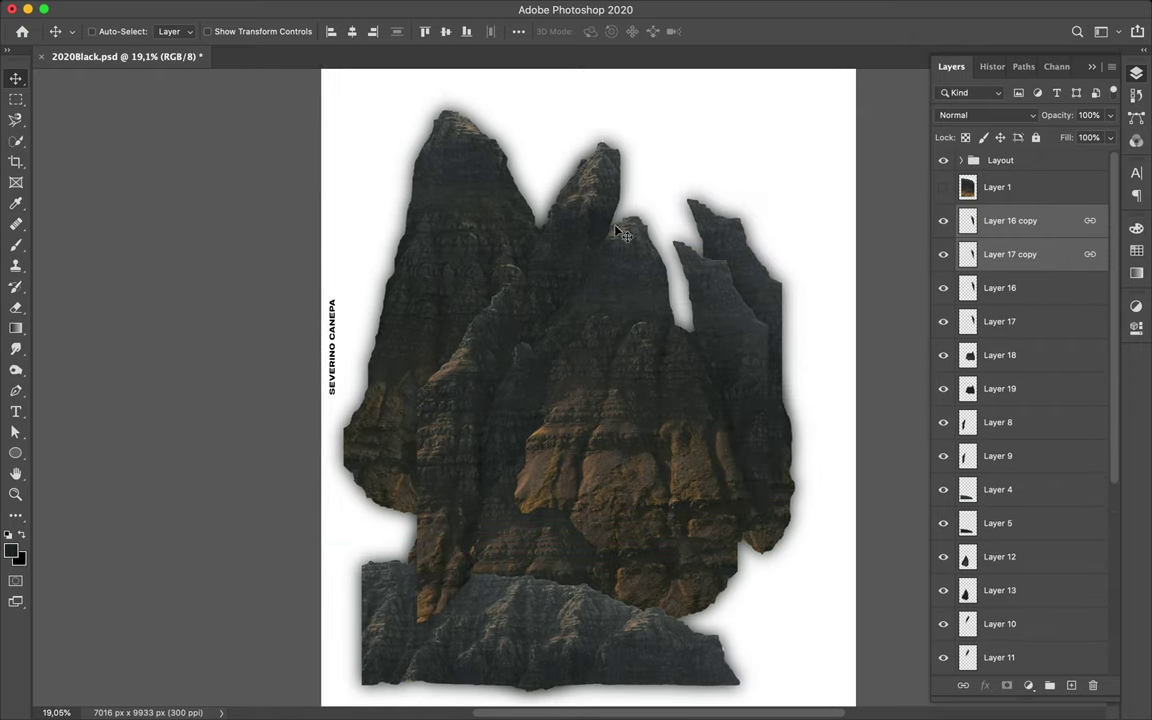
Move the Layer 8 rock strip right, then show the mountain photo and select Layer 1
ctrl+click(488, 360)
drag(488, 360, 593, 357)
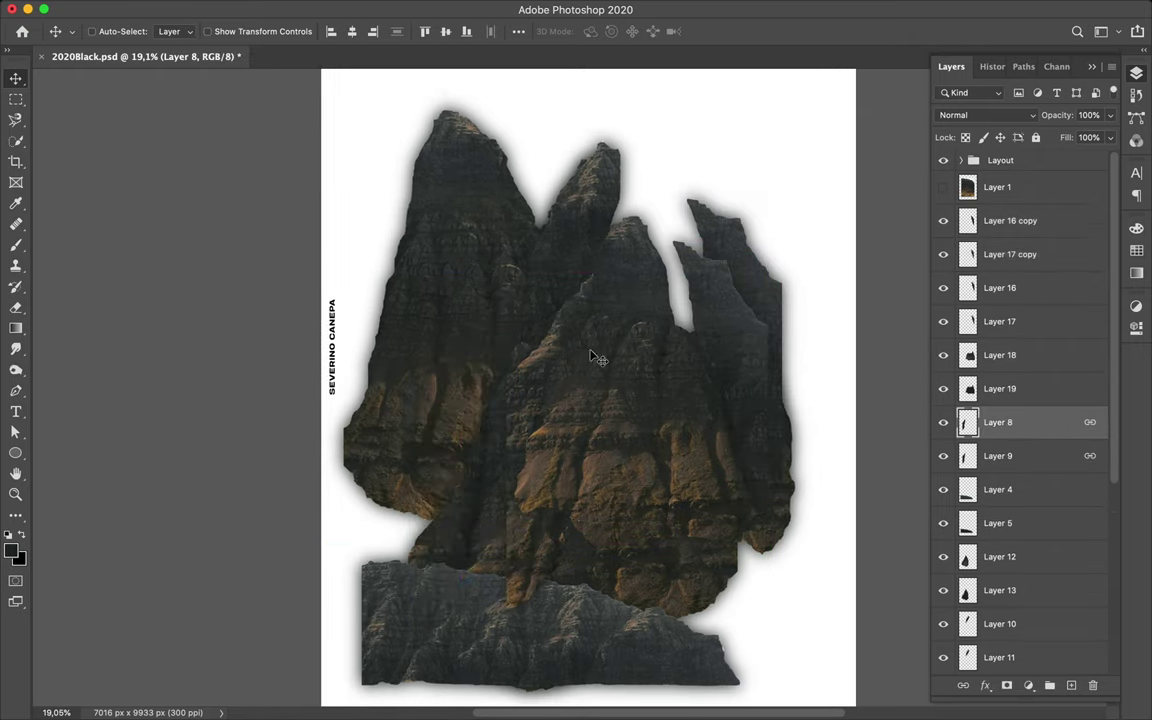
scroll(593, 357, up, 1)
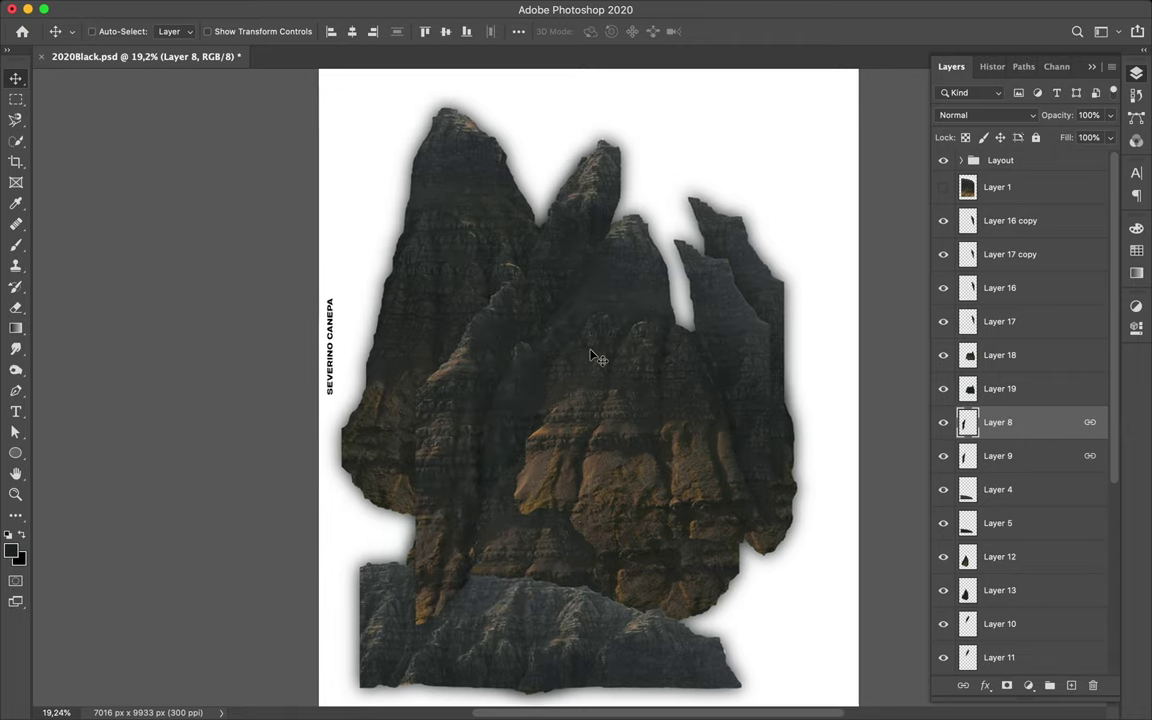
ctrl+click(790, 520)
scroll(628, 388, up, 1)
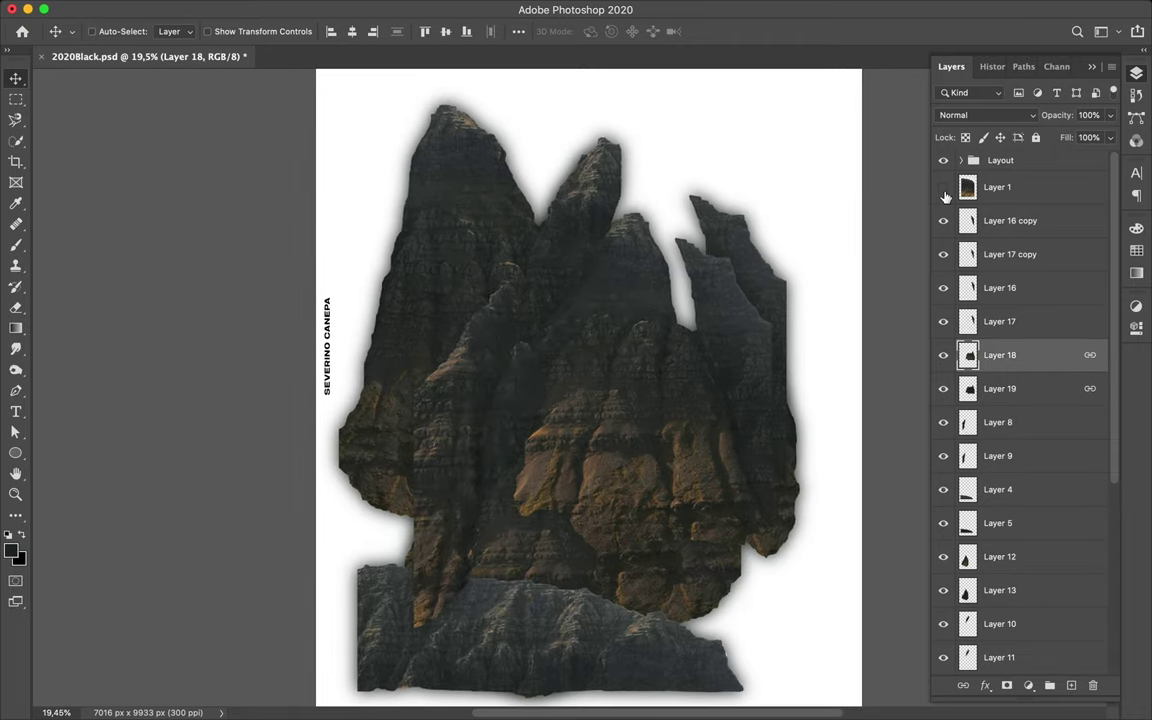
click(943, 188)
click(1027, 190)
Trace a slim rock shape on the photo and copy it onto Layer 20
key(l)
click(554, 196)
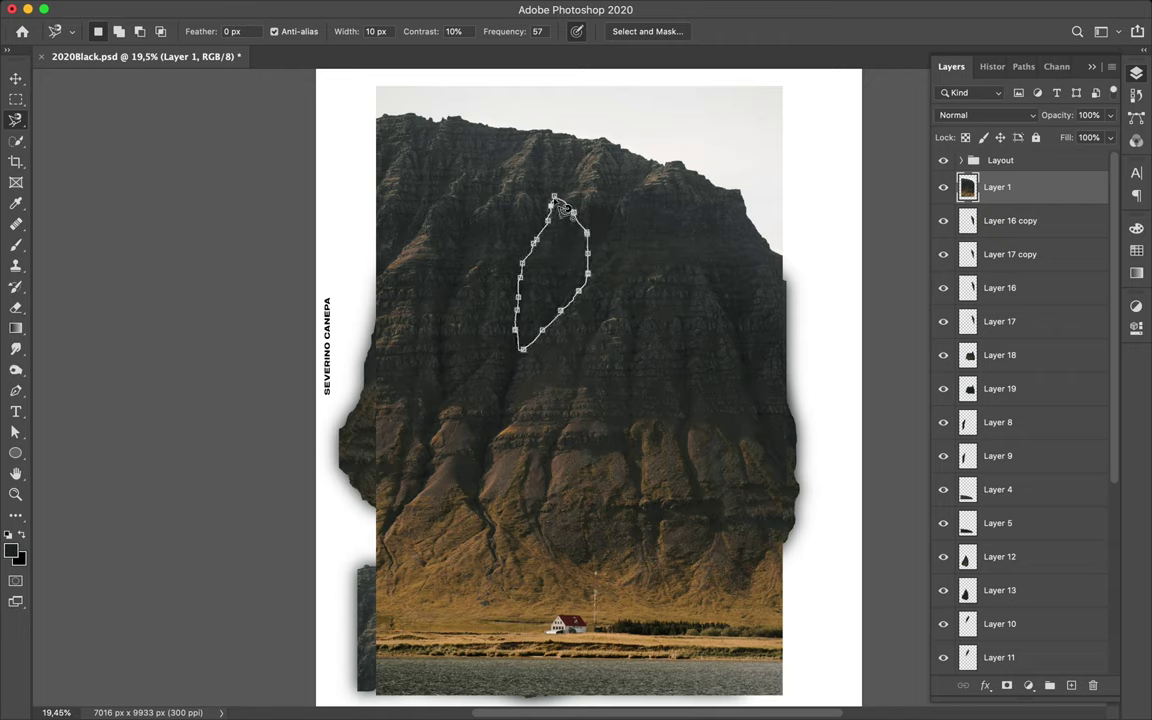
key(ctrl+j)
Create a shadow layer filled dark over the traced shape and reapply the Gaussian blur
key(ctrl+shift+d)
key(ctrl+shift+alt+n)
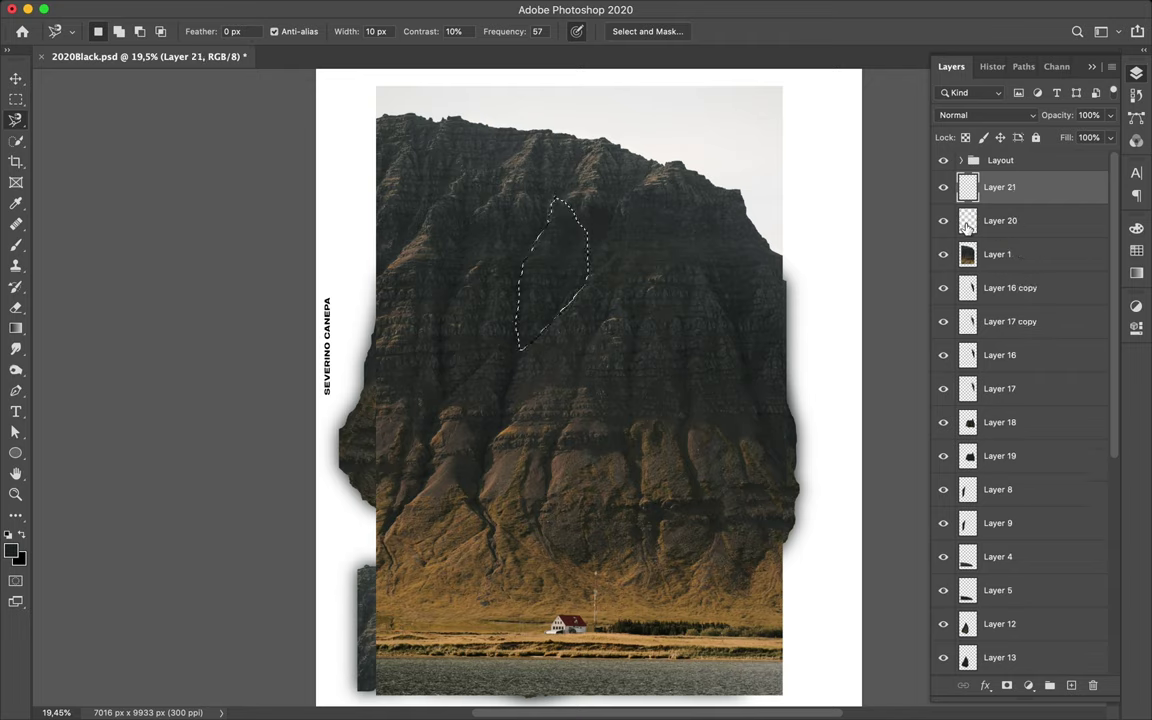
key(b)
drag(550, 250, 525, 320)
key(m)
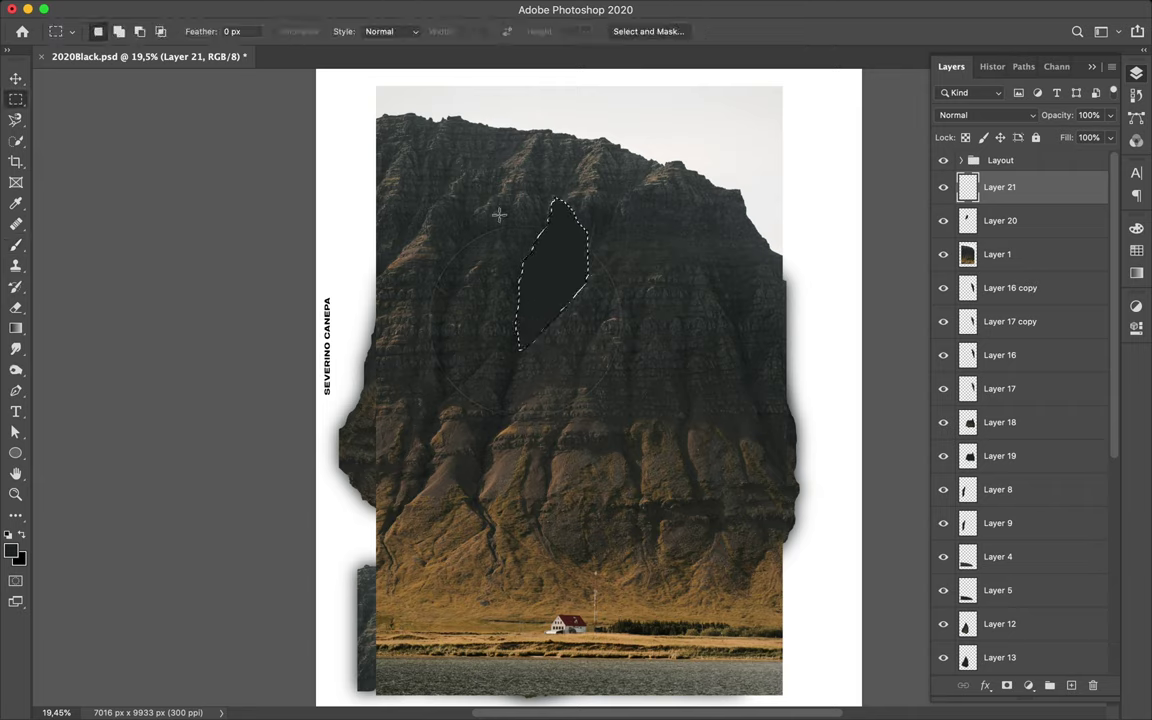
click(373, 8)
click(395, 31)
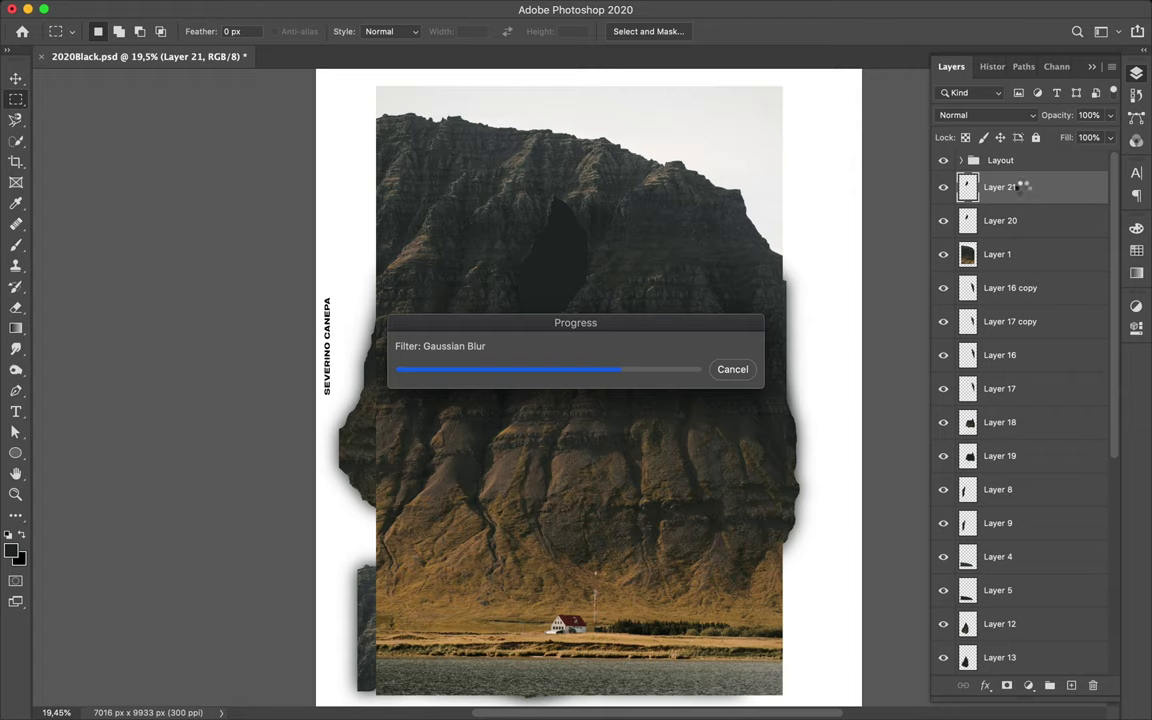
Place shadow Layer 21 below Layer 20, hide the photo, and move the pair up-left
mouse_move(1025, 187)
mouse_down()
mouse_move(1026, 228)
mouse_move(1005, 268)
mouse_up()
shift+click(1005, 191)
click(943, 187)
key(v)
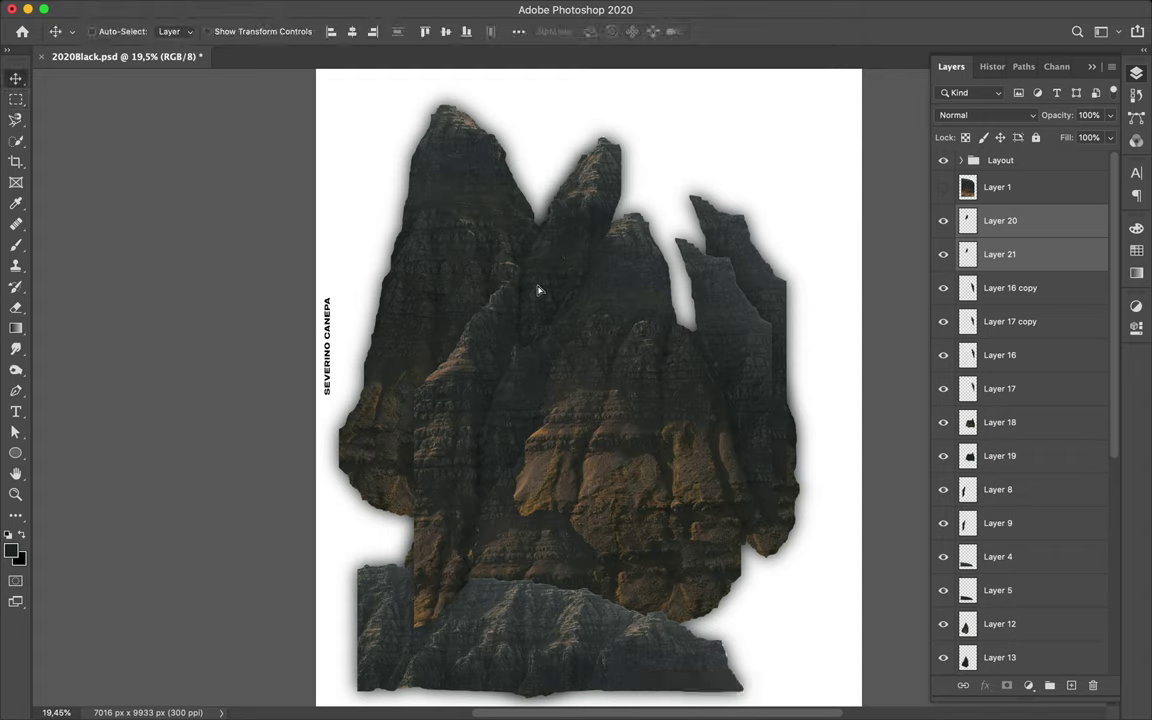
mouse_move(538, 290)
mouse_down()
mouse_move(391, 235)
mouse_move(488, 231)
mouse_up()
Select Layers 20 and 21 and drag the fragment pair down-right into the cluster
right_click(945, 328)
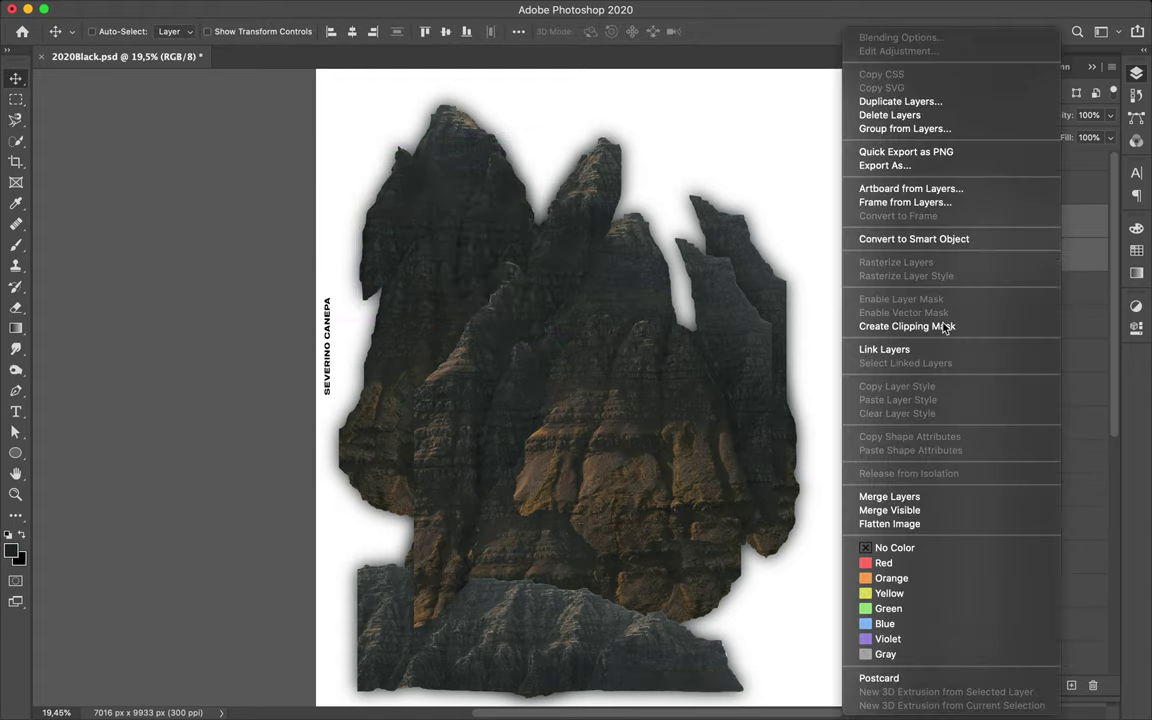
key(Escape)
click(1055, 288)
shift+click(1045, 321)
right_click(1040, 321)
key(Escape)
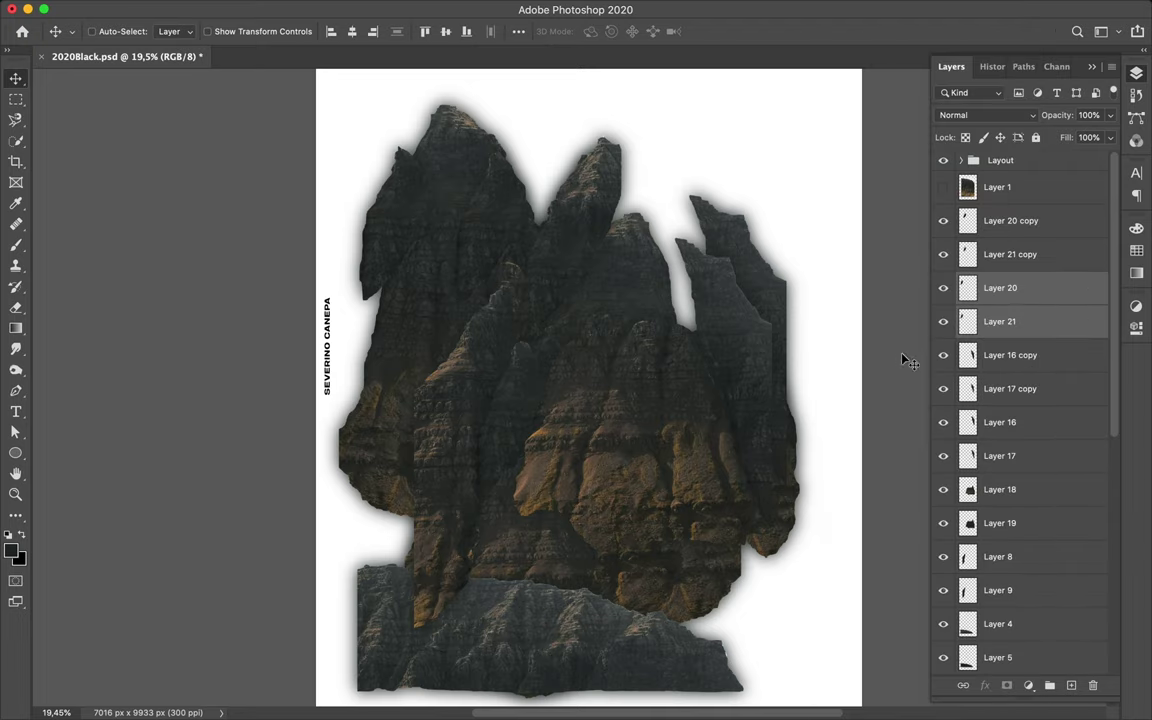
drag(497, 245, 745, 378)
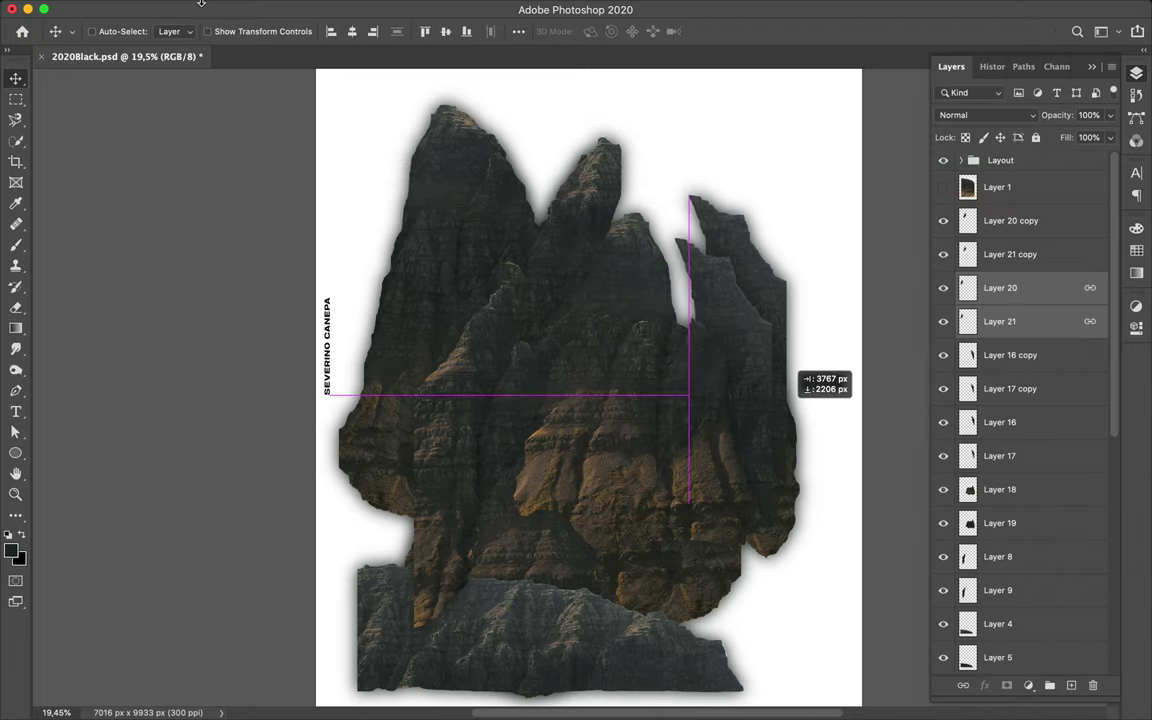
Flip the fragment pair horizontally and move it into place
click(160, 9)
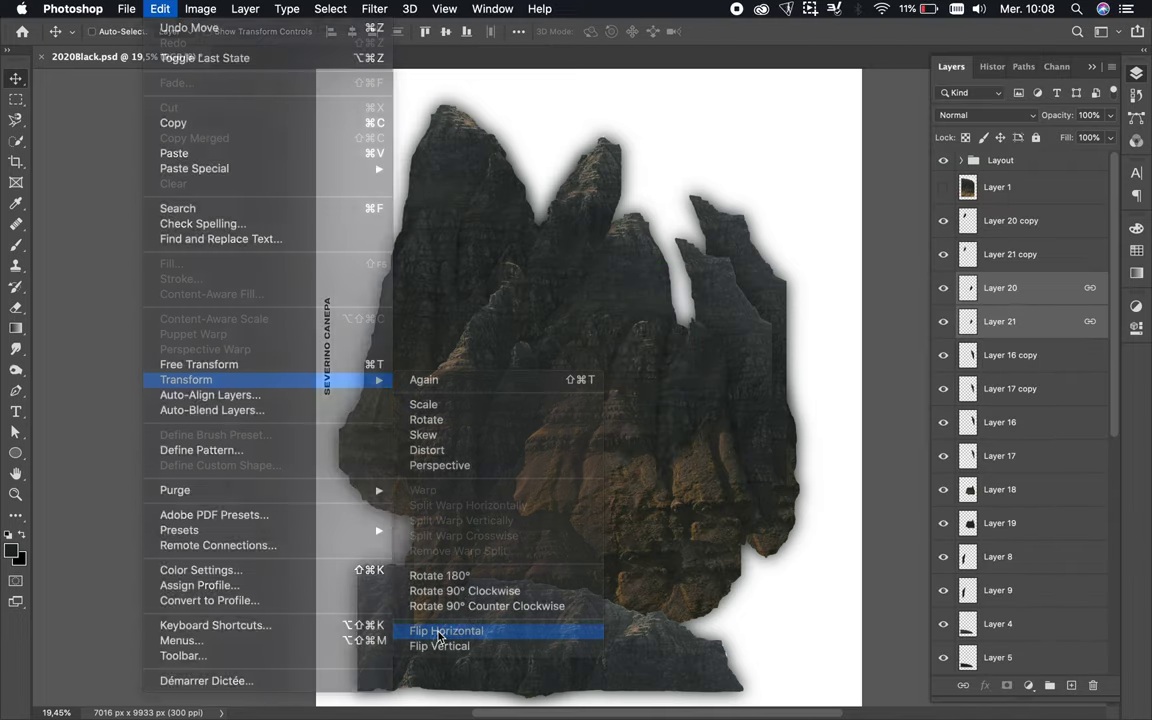
click(553, 625)
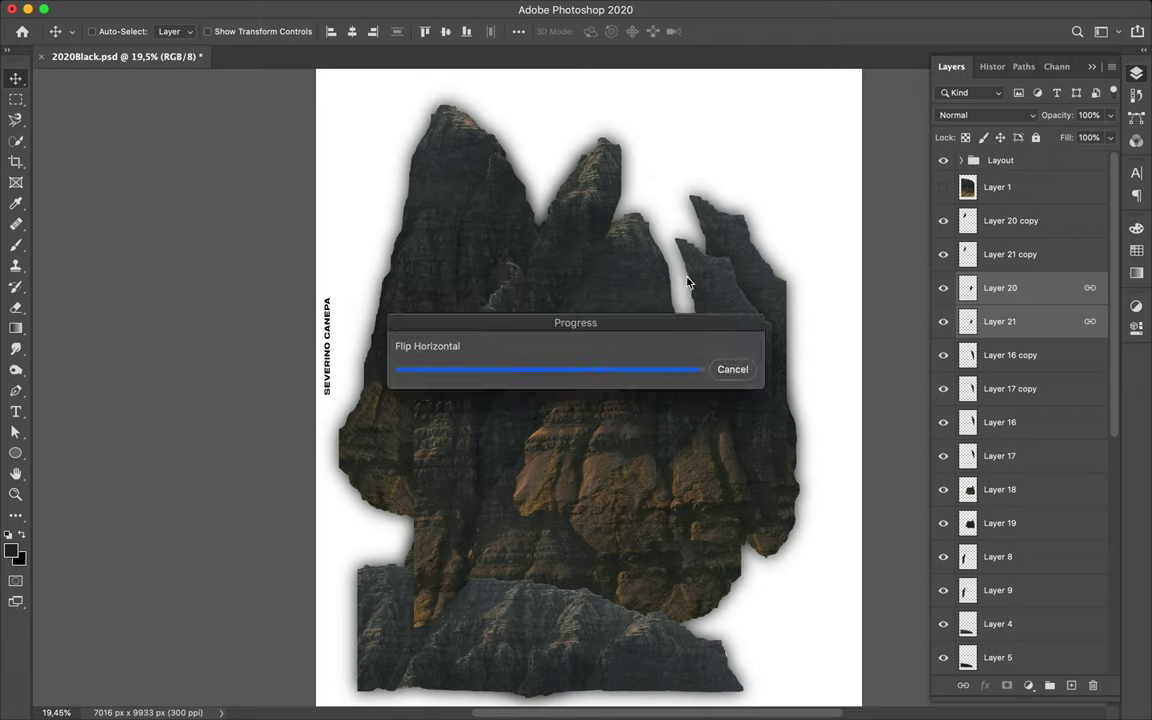
drag(699, 404, 760, 472)
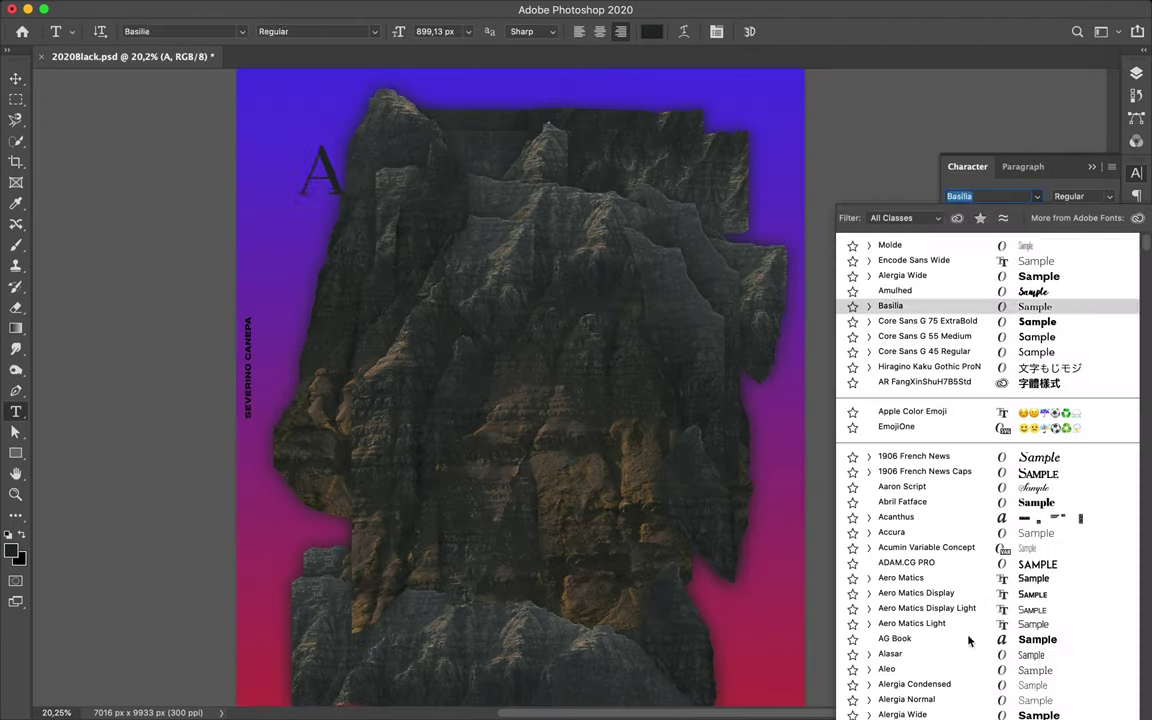
Set the letter A's font to Yorkten Ext Black
scroll(968, 642, down, 15)
scroll(952, 527, down, 15)
scroll(941, 527, down, 10)
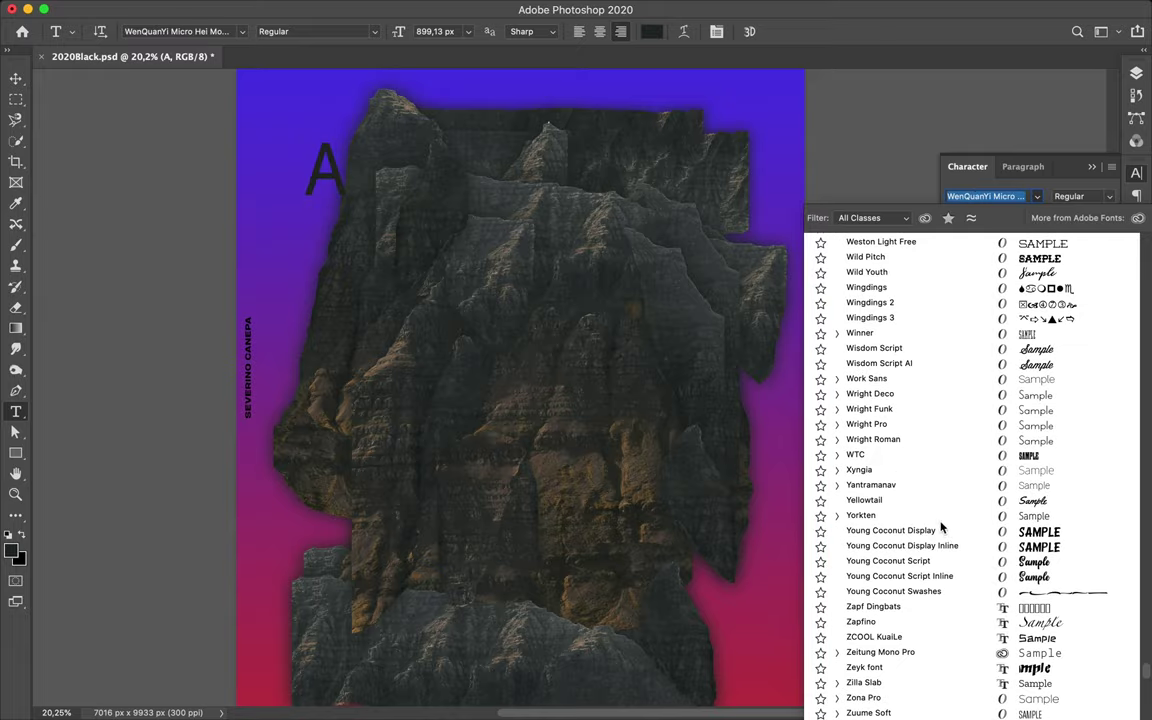
scroll(912, 535, up, 3)
scroll(912, 535, down, 10)
click(887, 607)
Make the A white and nudge it into place at the upper left
key(v)
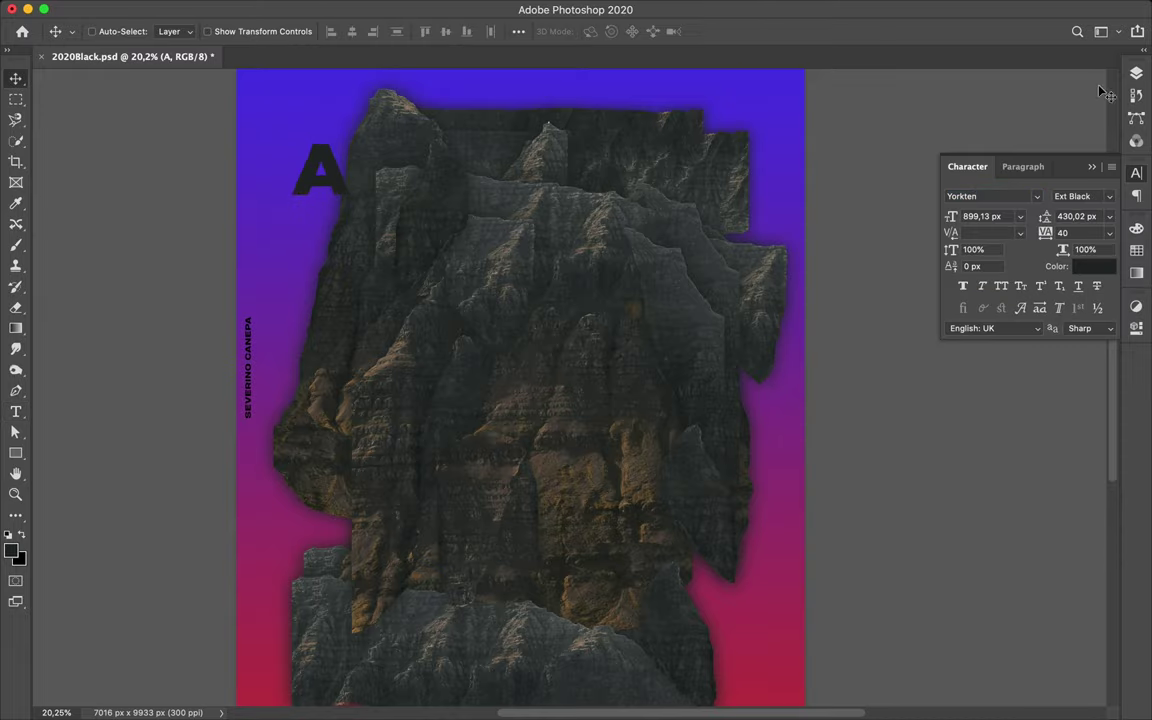
click(1100, 269)
click(1062, 321)
drag(320, 170, 350, 150)
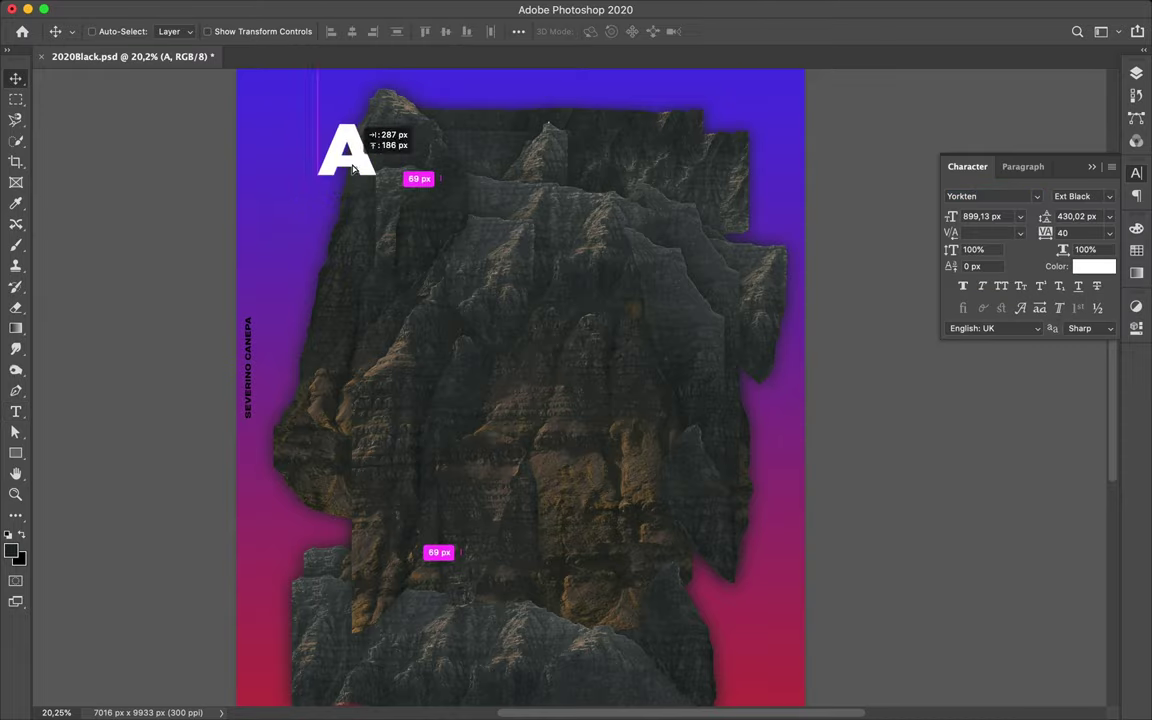
click(1136, 73)
Add a drop shadow to the A: 80% opacity, 0 distance, 0 spread, 109 px size
double_click(1034, 606)
mouse_move(825, 180)
mouse_down()
mouse_move(810, 182)
mouse_move(855, 196)
mouse_up()
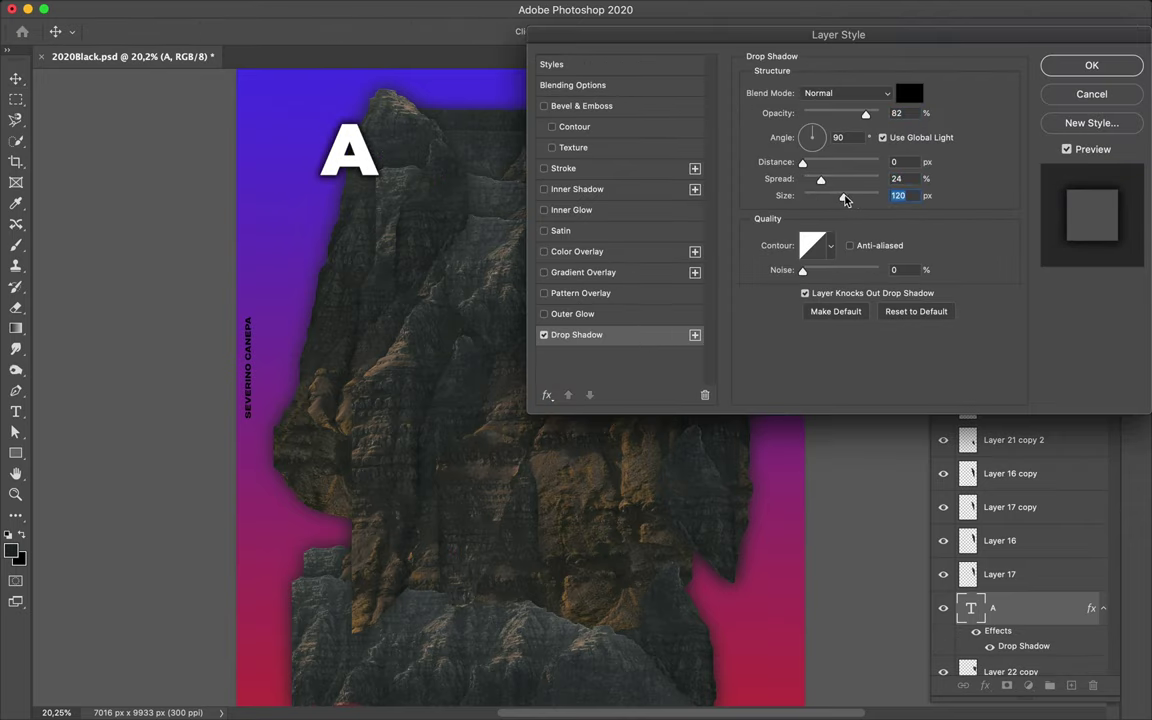
mouse_move(802, 163)
mouse_down()
mouse_move(785, 165)
mouse_move(795, 182)
mouse_move(839, 196)
mouse_up()
drag(866, 114, 864, 114)
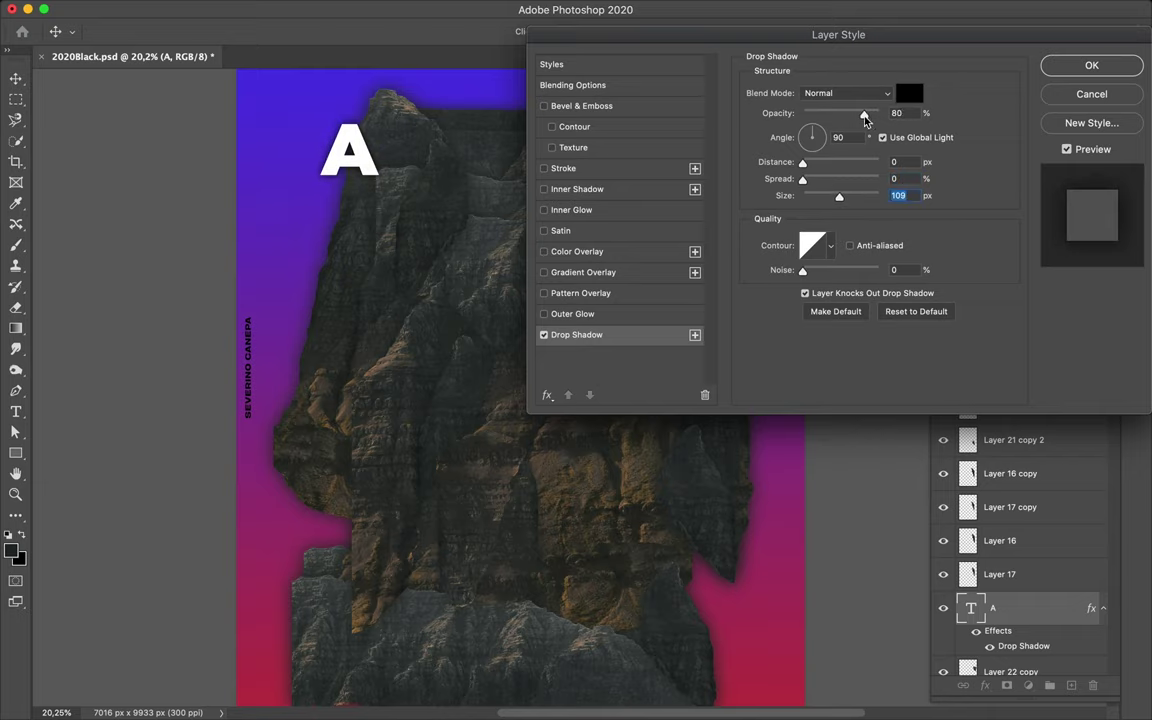
click(1061, 66)
right_click(1050, 612)
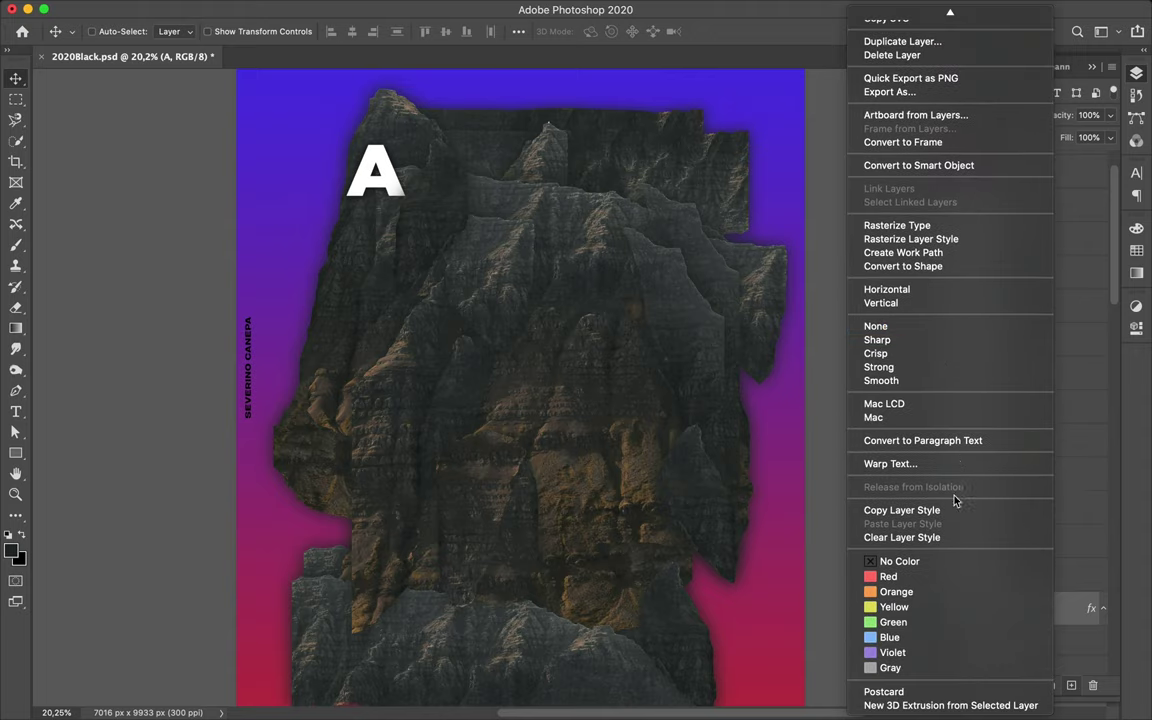
click(1099, 613)
Tuck the A letter under Layer 23 and more rock, near the top left
mouse_move(1099, 613)
mouse_down()
mouse_move(1032, 535)
mouse_move(1024, 505)
mouse_up()
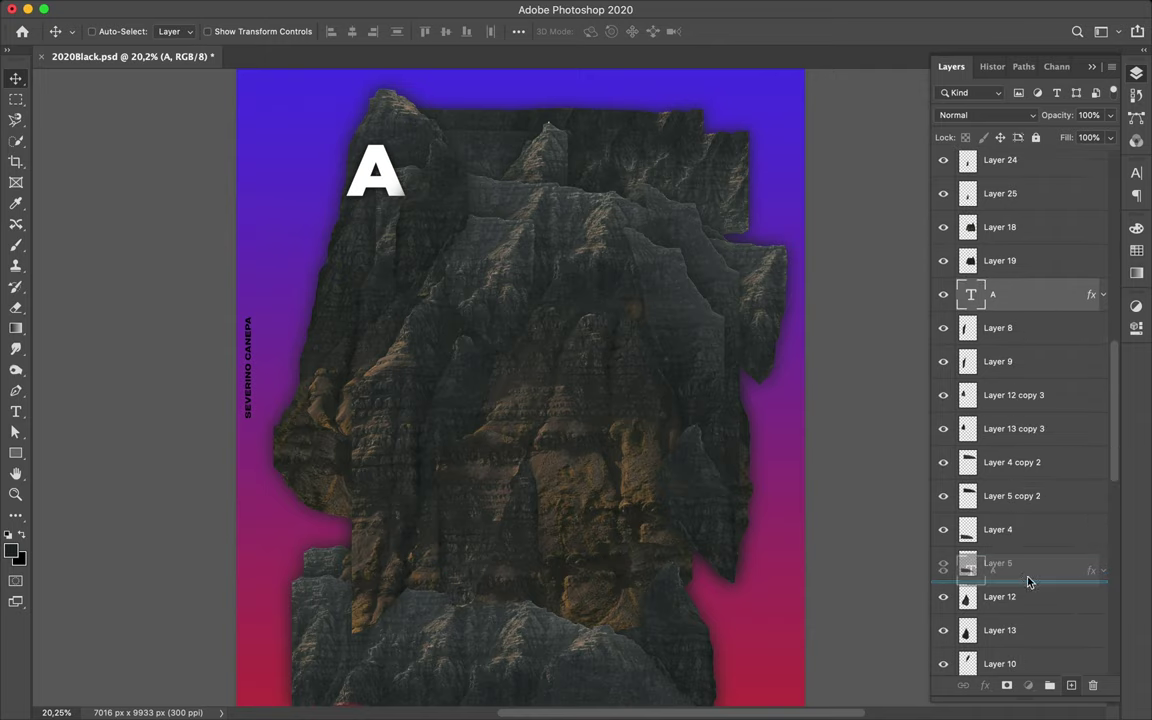
drag(1024, 505, 1028, 581)
scroll(1025, 540, down, 3)
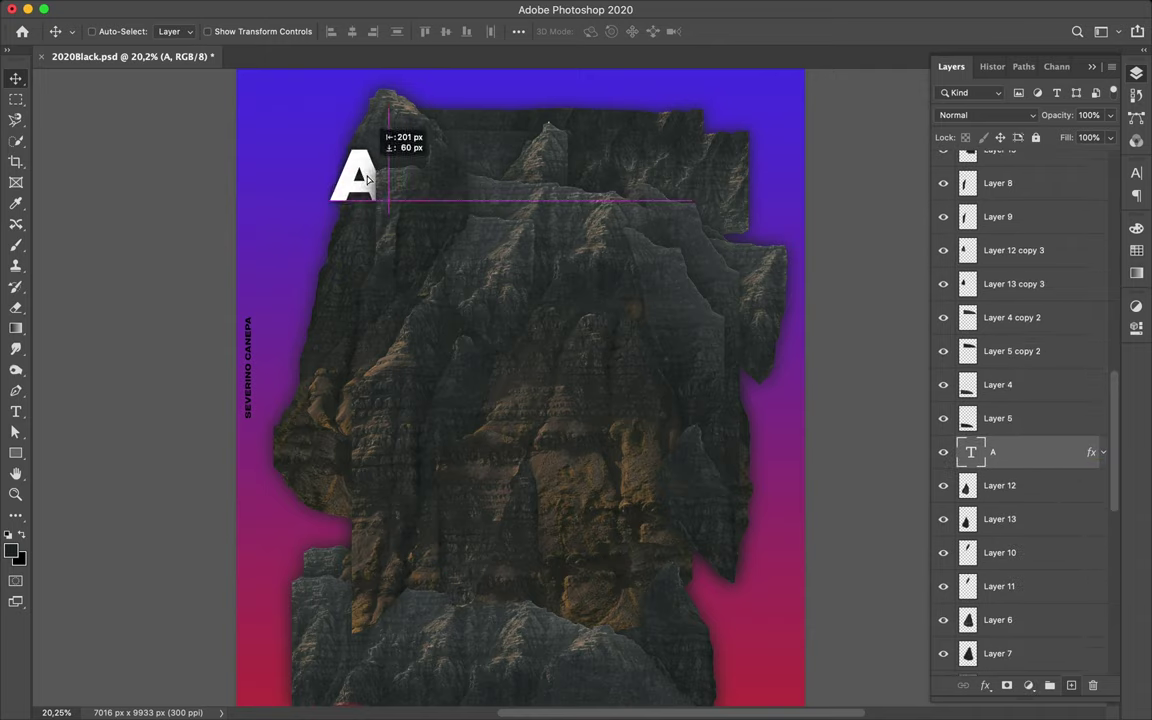
drag(367, 178, 383, 168)
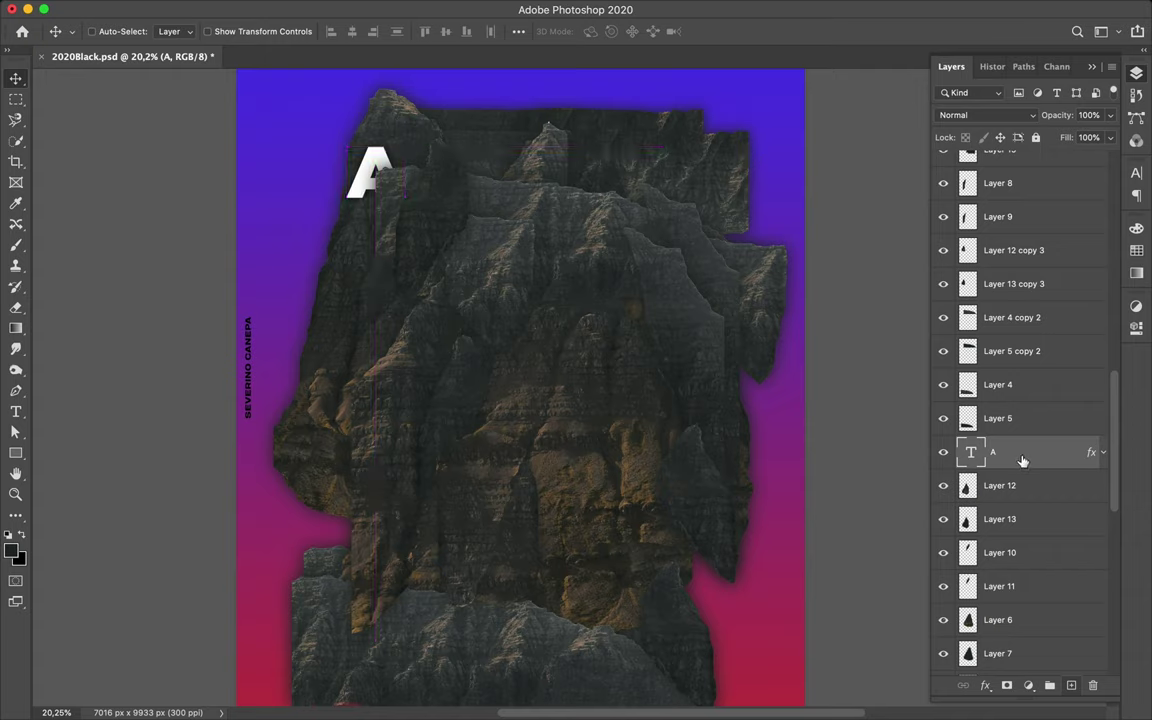
Duplicate the A to its right and retype the copy as L
drag(376, 172, 477, 158)
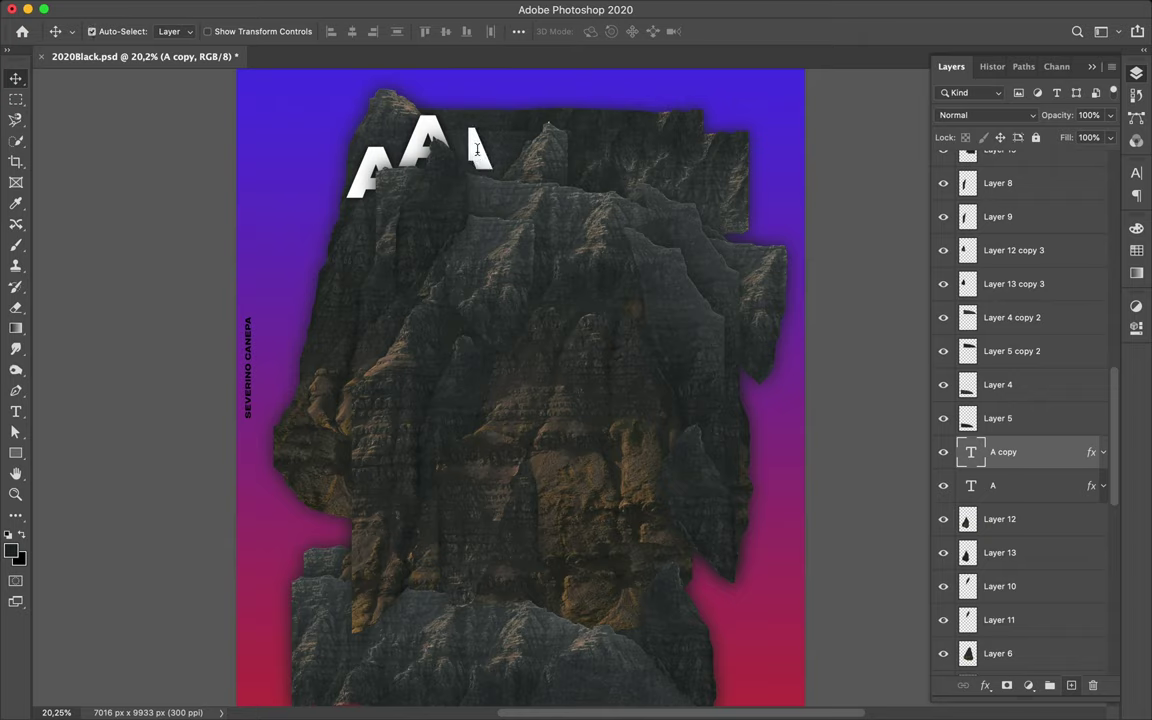
key(super+z)
click(16, 412)
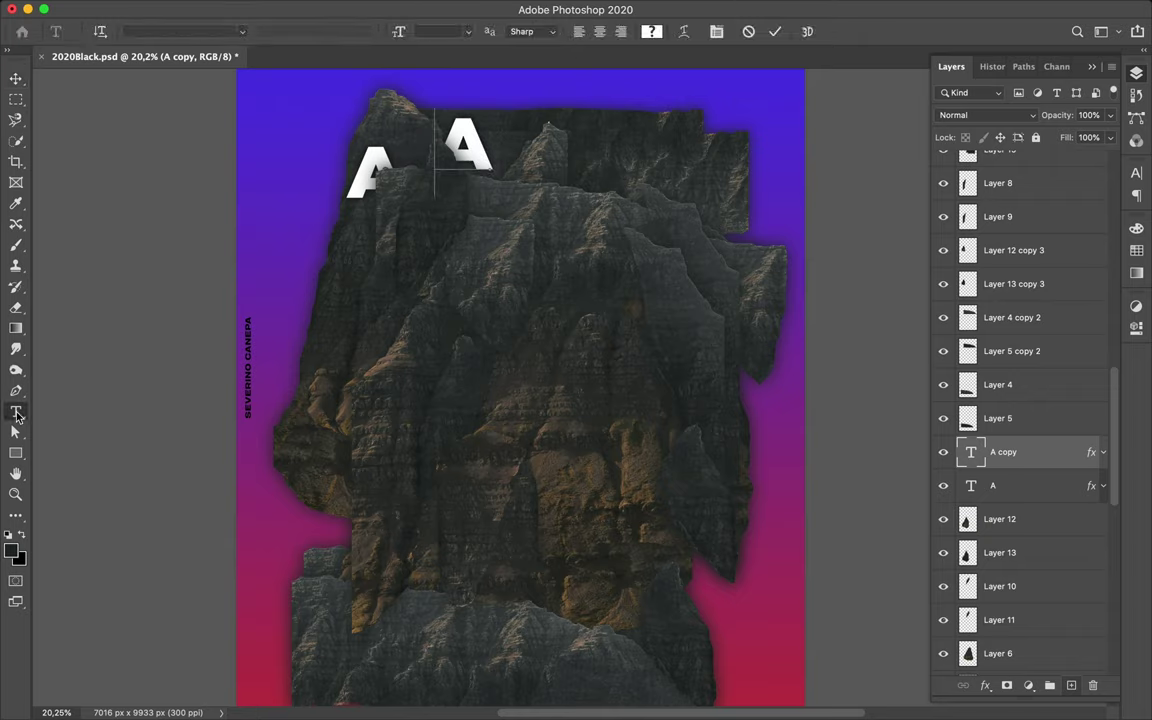
right_click(16, 412)
click(447, 160)
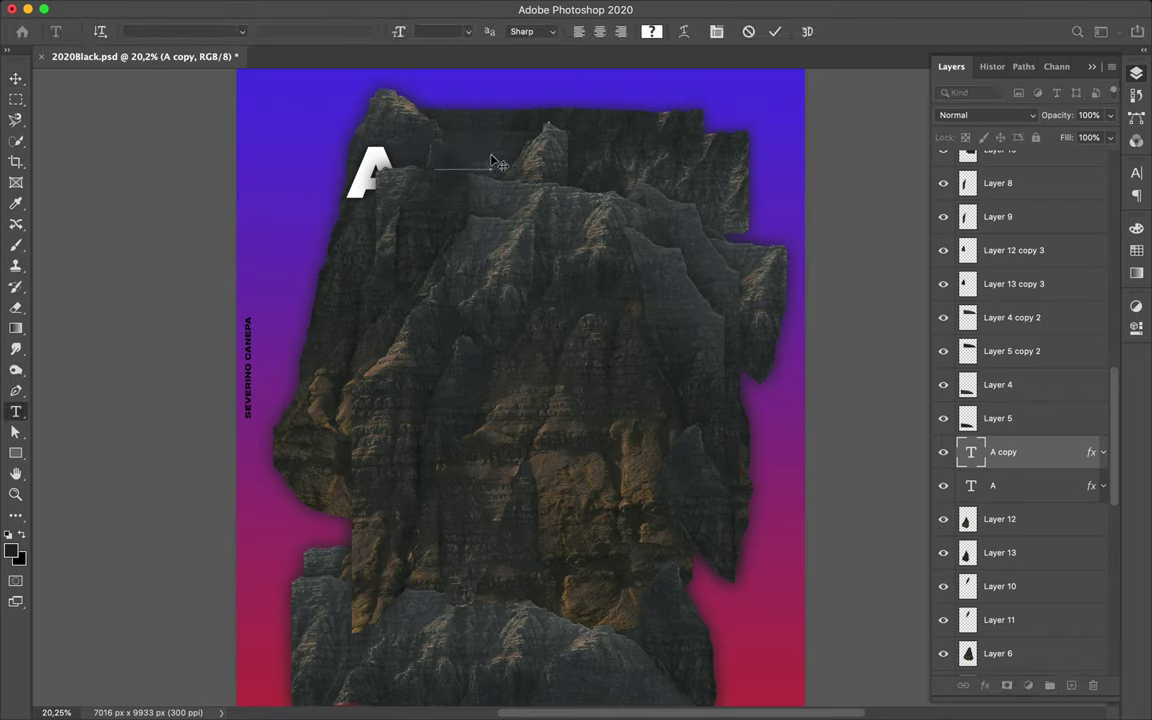
double_click(491, 152)
text(L)
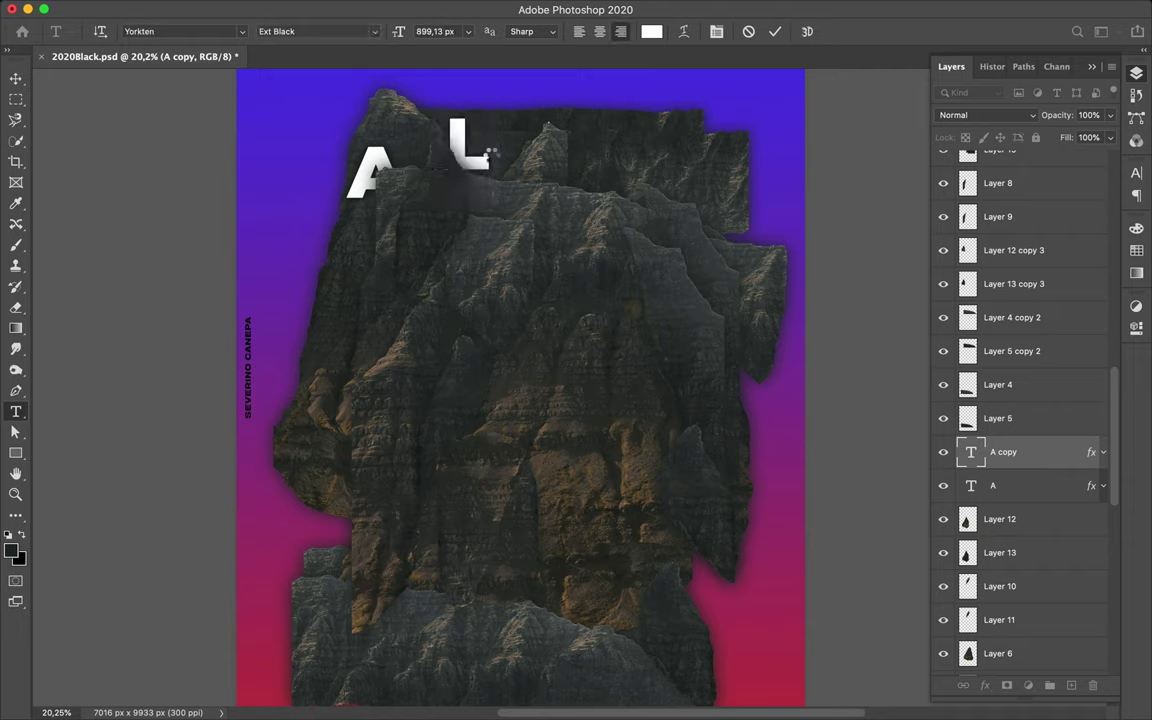
key(Escape)
key(v)
Duplicate the L as a P along the top, lowering its layer in the stack
mouse_move(457, 131)
mouse_down()
mouse_move(568, 150)
mouse_move(522, 166)
mouse_up()
key(t)
key(Right)
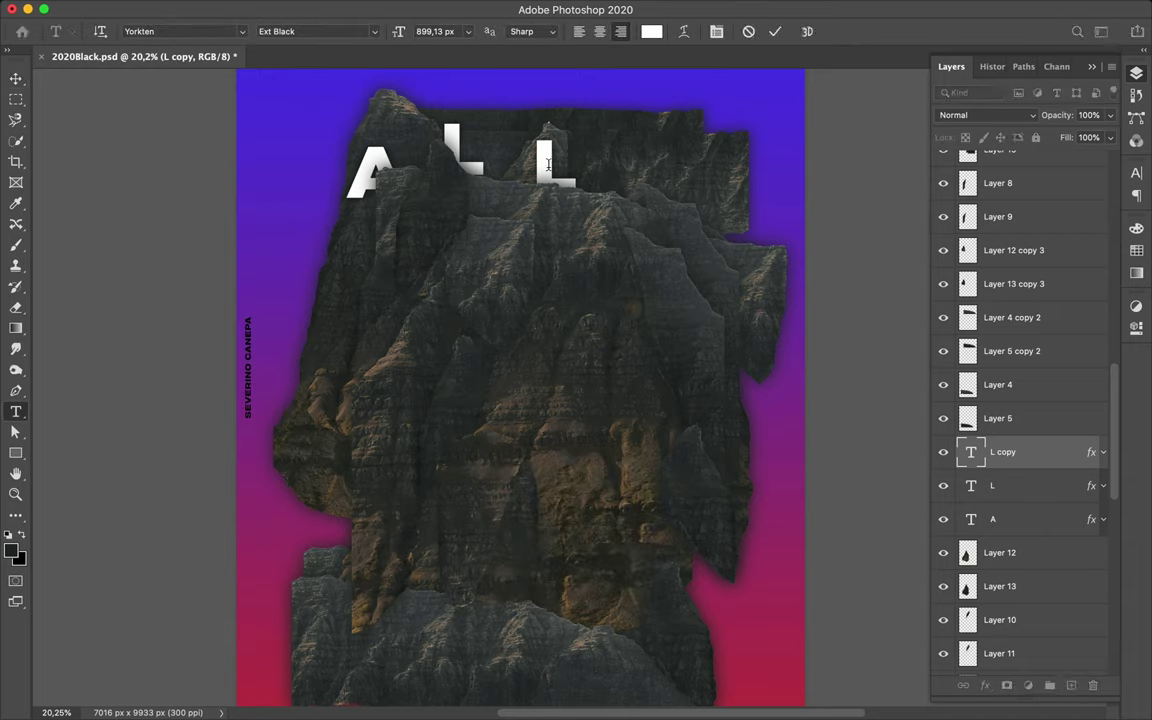
key(BackSpace)
text(P)
key(ctrl+Return)
key(v)
drag(560, 165, 590, 165)
mouse_move(990, 452)
mouse_down()
mouse_move(1020, 615)
mouse_move(1030, 474)
mouse_up()
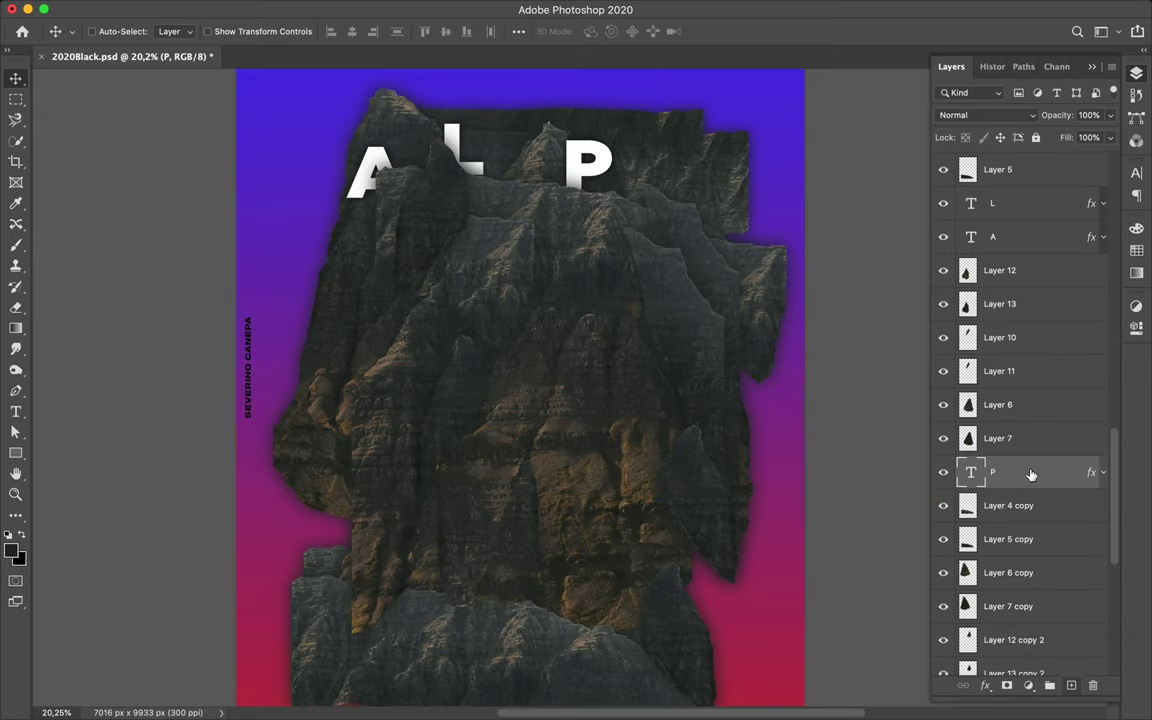
mouse_move(600, 155)
mouse_down()
mouse_move(668, 138)
mouse_move(692, 145)
mouse_up()
Turn a P copy into an I near the top edge, below Layer 7 copy
ctrl+click(458, 134)
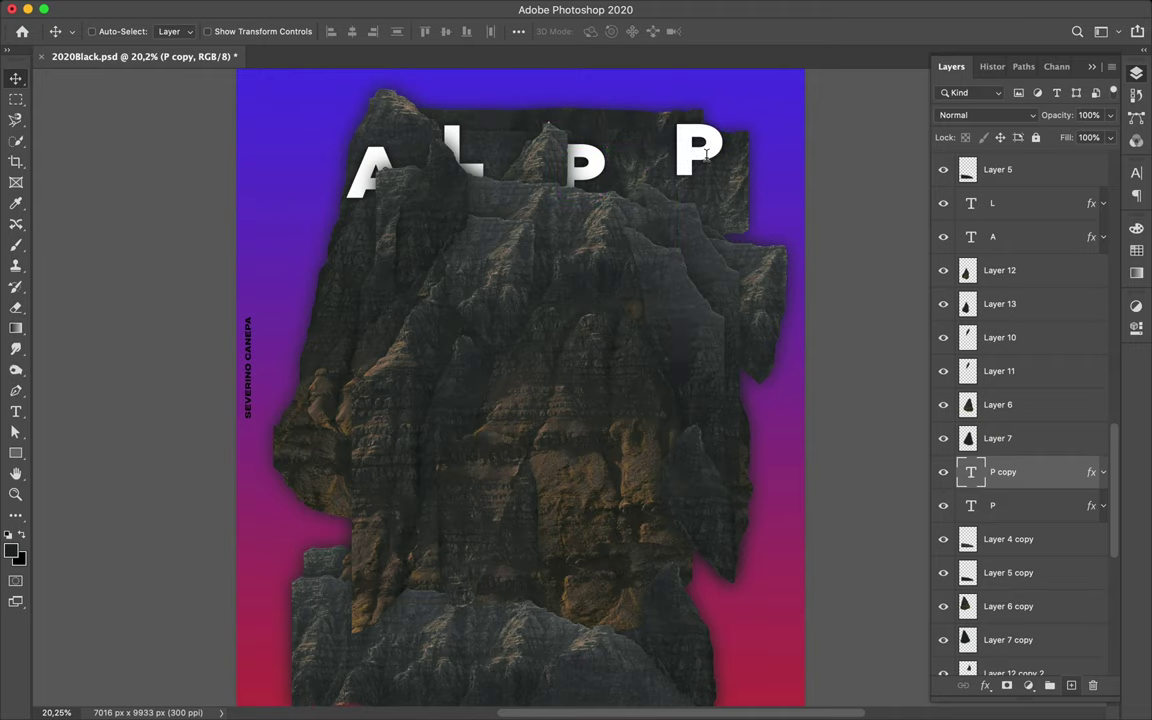
click(15, 411)
click(80, 406)
click(712, 145)
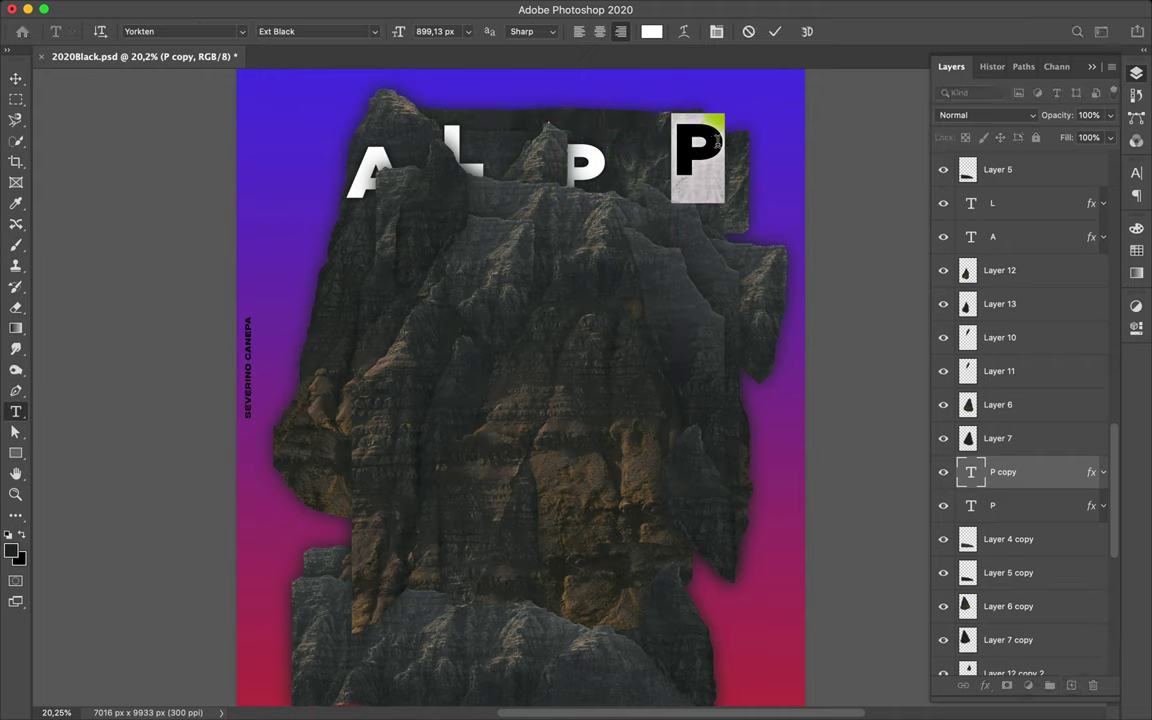
text(I)
key(ctrl+Return)
key(v)
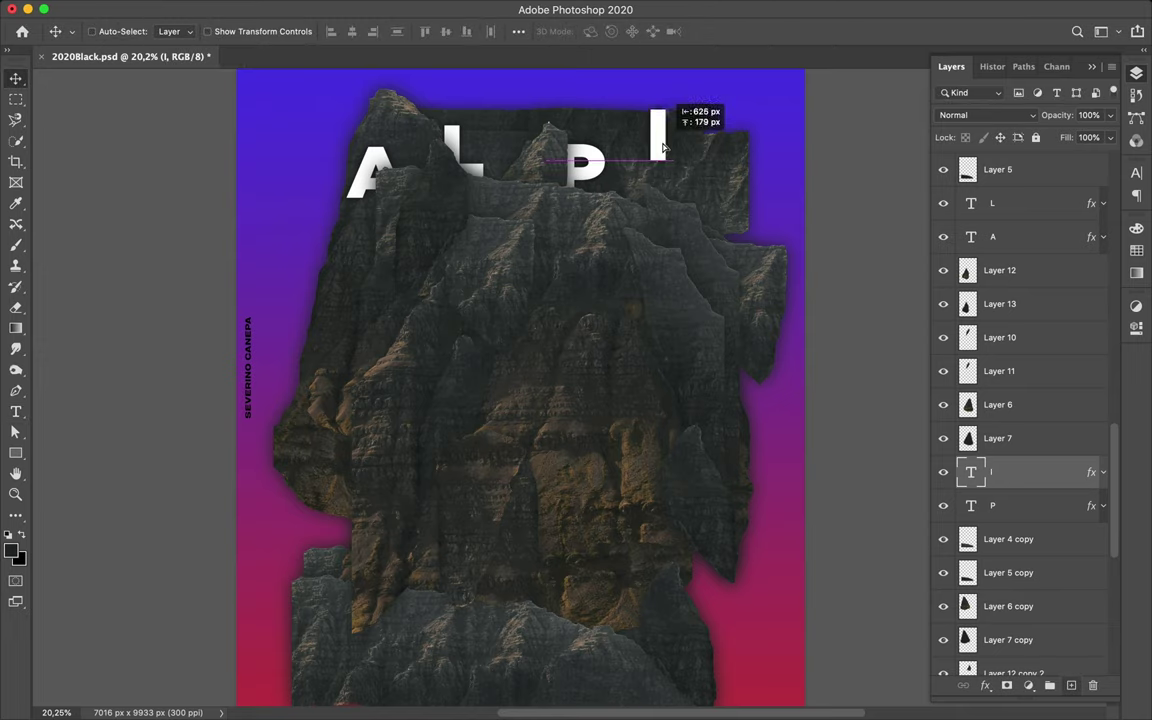
drag(712, 148, 644, 130)
drag(1031, 472, 1033, 530)
scroll(1031, 530, down, 5)
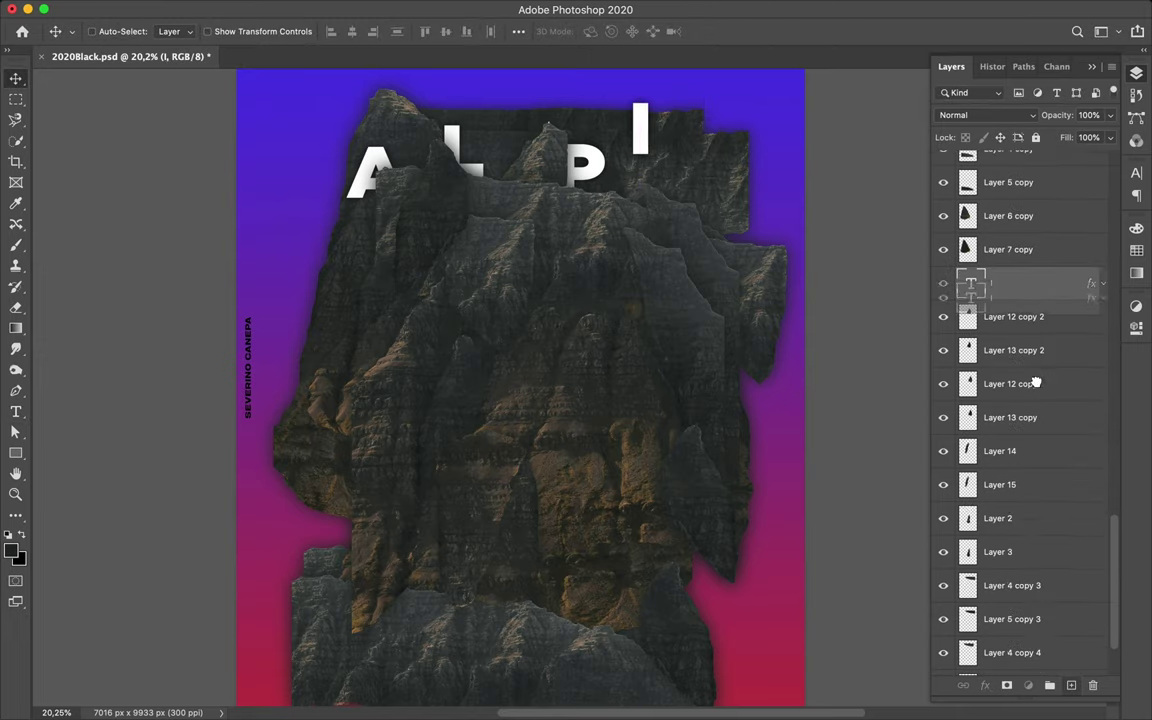
drag(1035, 290, 1035, 628)
Duplicate the I lower on the poster and put its layer under Layer 18
alt+drag(645, 117, 645, 117)
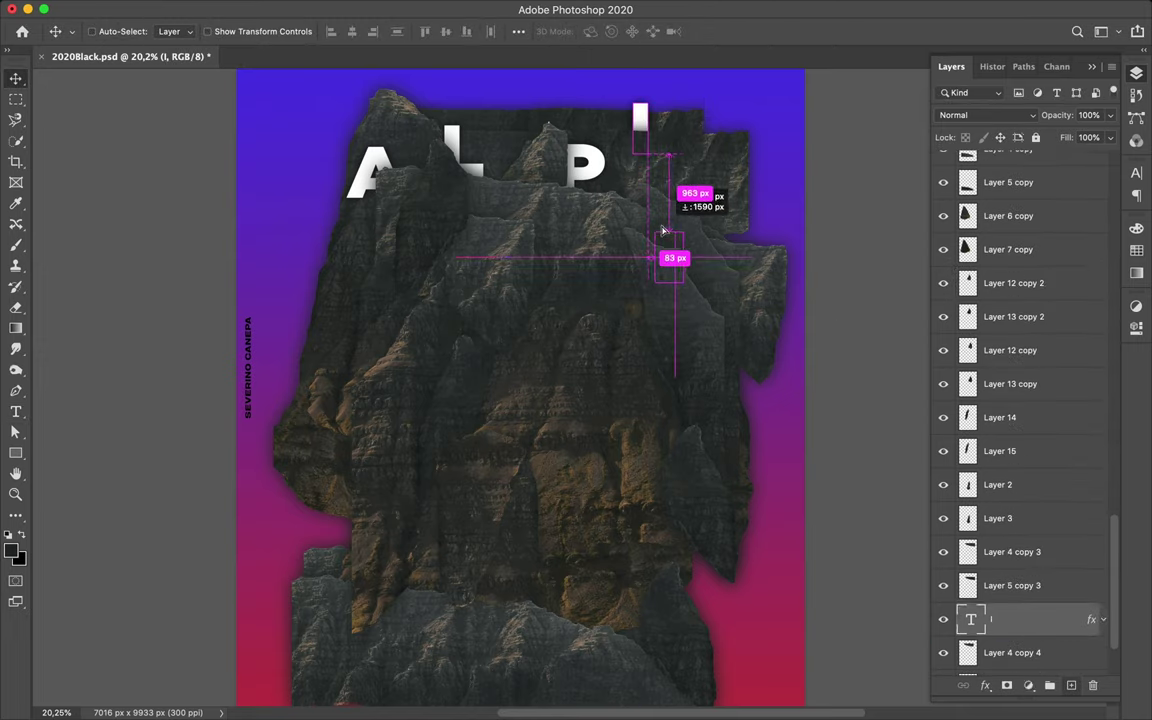
mouse_move(1031, 619)
mouse_down()
mouse_move(1040, 290)
mouse_move(1003, 190)
mouse_up()
scroll(1014, 235, up, 3)
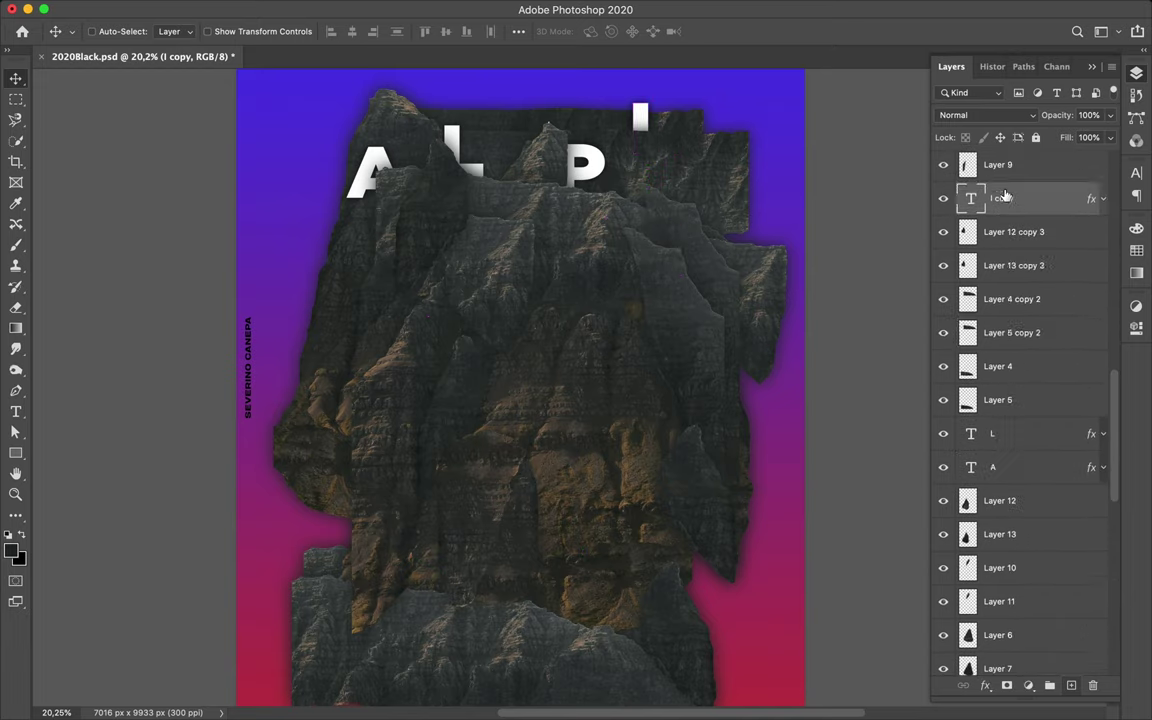
mouse_move(1003, 190)
mouse_down()
mouse_move(1010, 411)
mouse_move(1010, 240)
mouse_up()
scroll(1015, 470, up, 5)
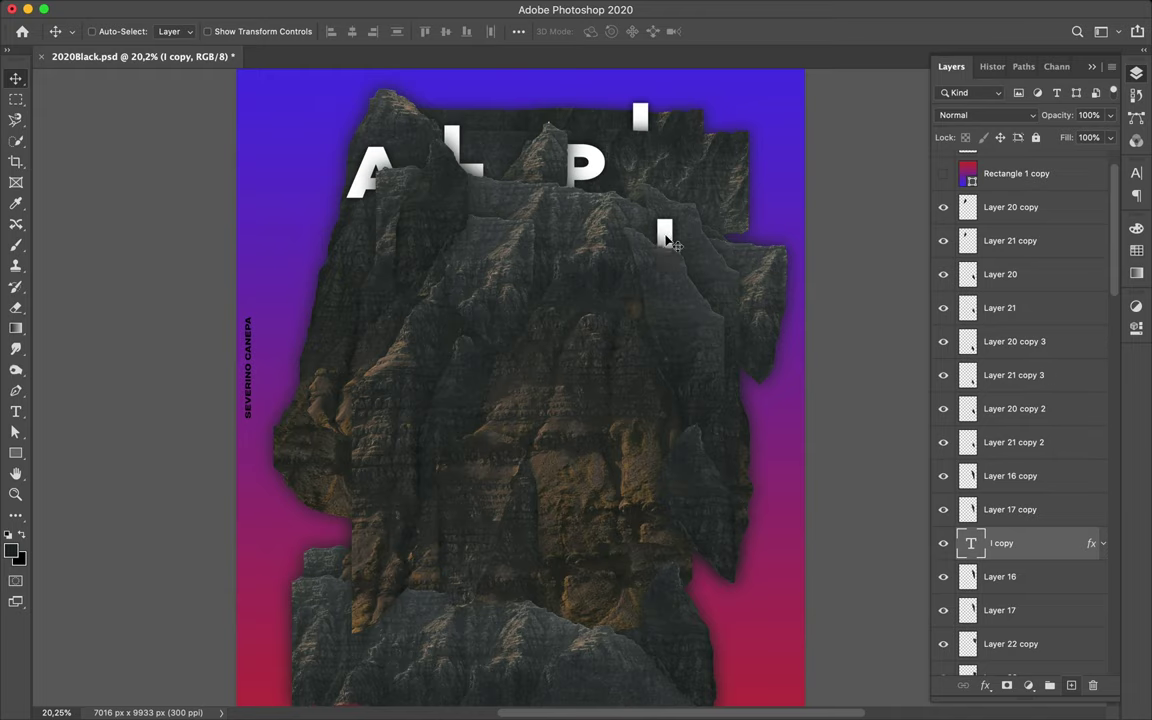
Retype the spare I copy as the letter N
drag(651, 238, 653, 200)
click(15, 411)
double_click(652, 230)
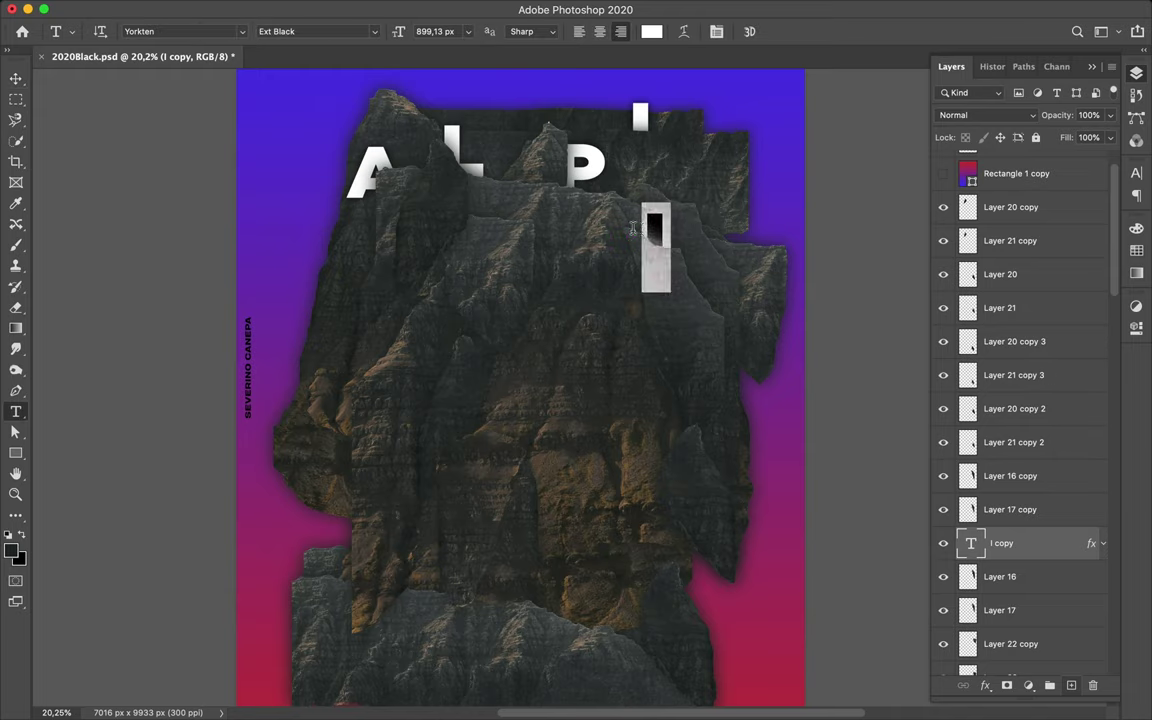
key(Right)
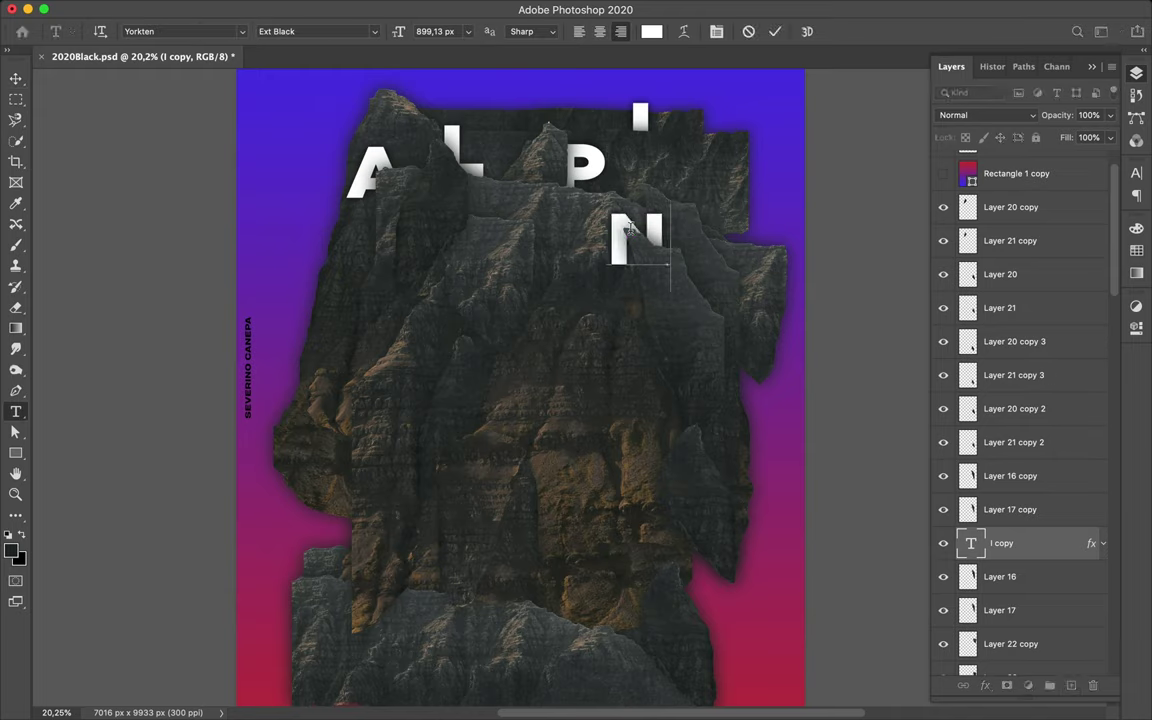
key(Escape)
key(v)
Duplicate the N to the right as an E, its layer moved below Layer 5
mouse_move(660, 234)
mouse_down()
mouse_move(690, 243)
mouse_move(755, 217)
mouse_up()
key(t)
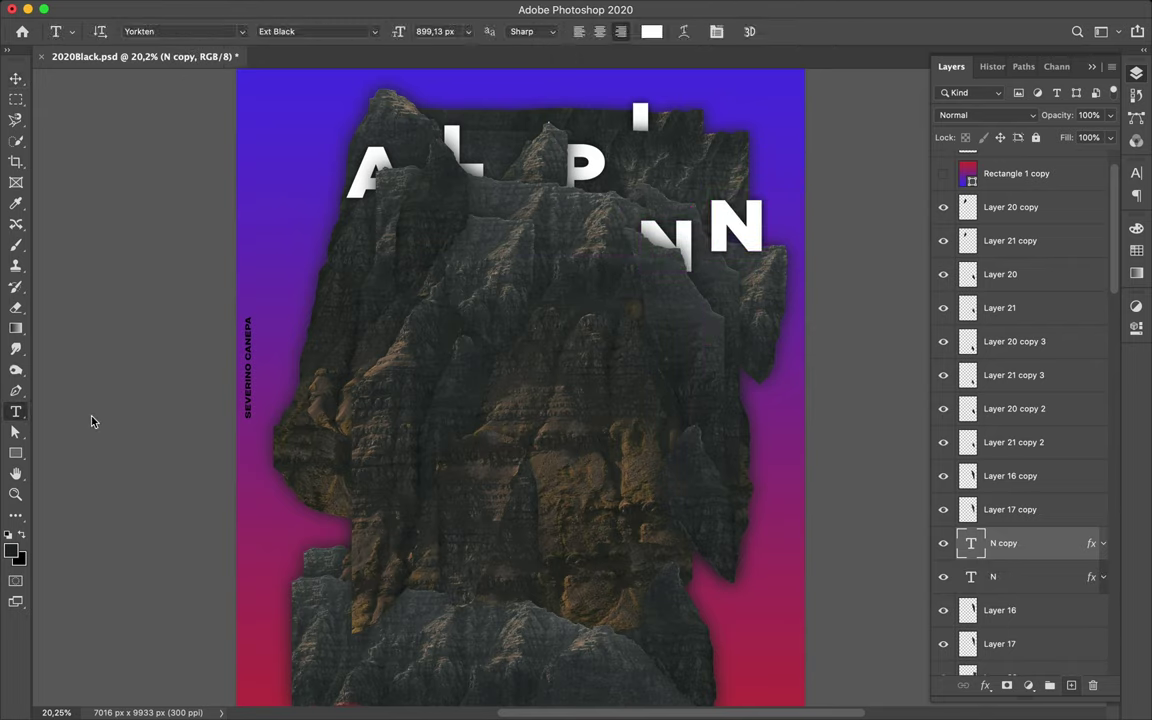
double_click(749, 207)
text(E)
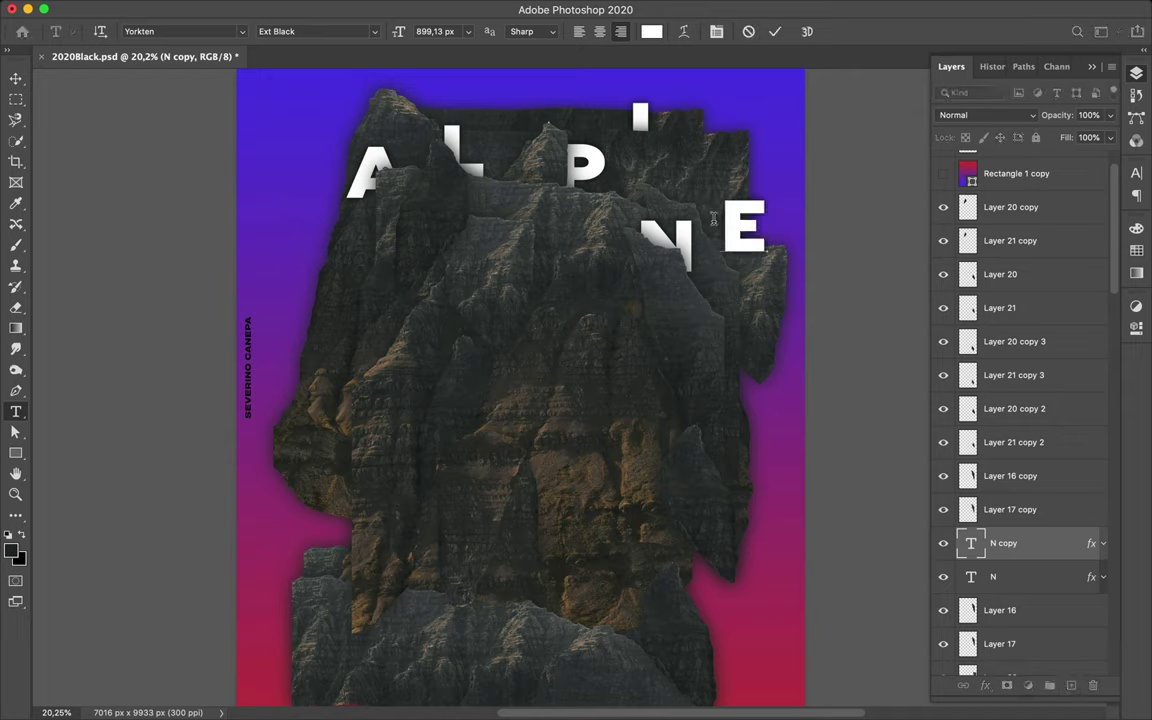
mouse_move(1040, 543)
mouse_down()
mouse_move(1052, 581)
mouse_move(1010, 518)
mouse_move(1003, 463)
mouse_up()
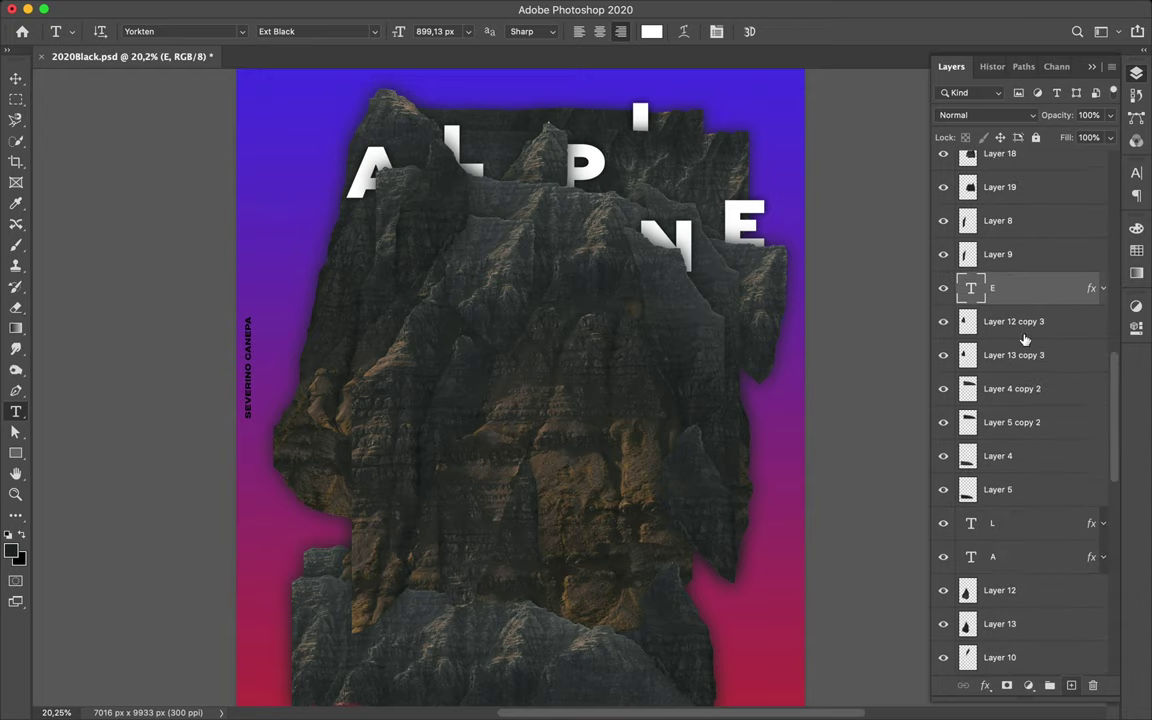
mouse_move(1025, 340)
mouse_down()
mouse_move(1010, 505)
mouse_move(1025, 640)
mouse_up()
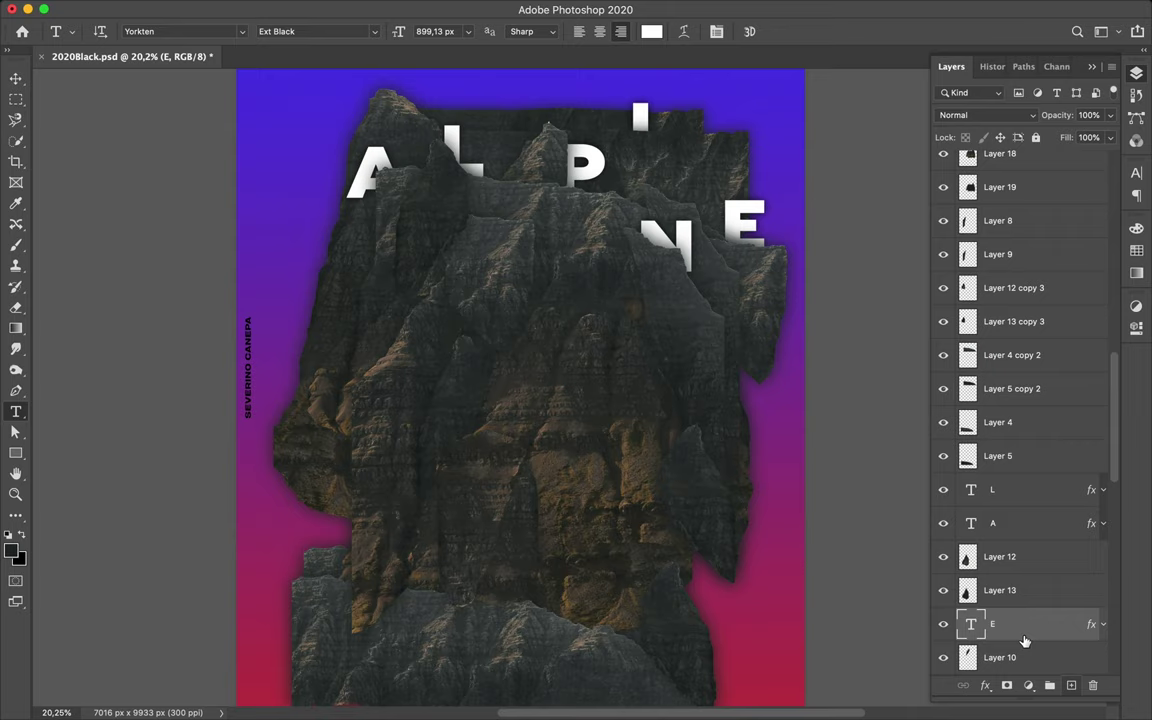
mouse_move(1025, 625)
mouse_down()
mouse_move(1025, 395)
mouse_move(1039, 571)
mouse_move(1056, 484)
mouse_move(1036, 576)
mouse_move(1034, 559)
mouse_move(1039, 597)
mouse_up()
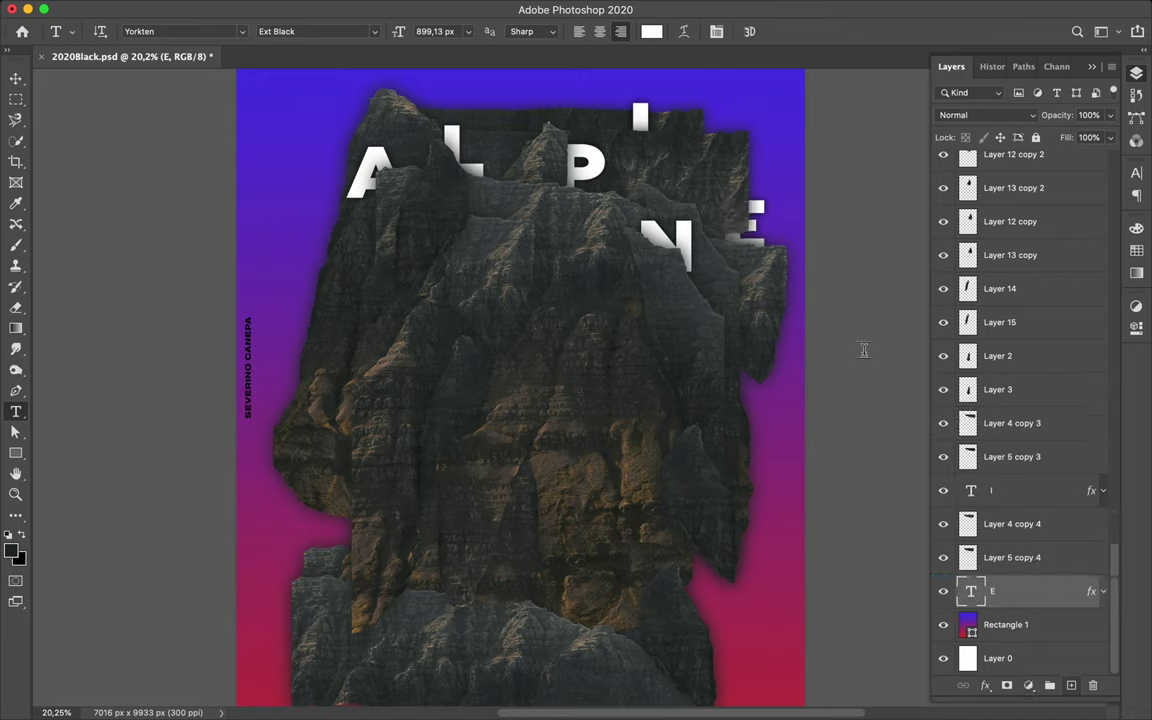
Duplicate the E with Ctrl+J for a lower-left copy
key(v)
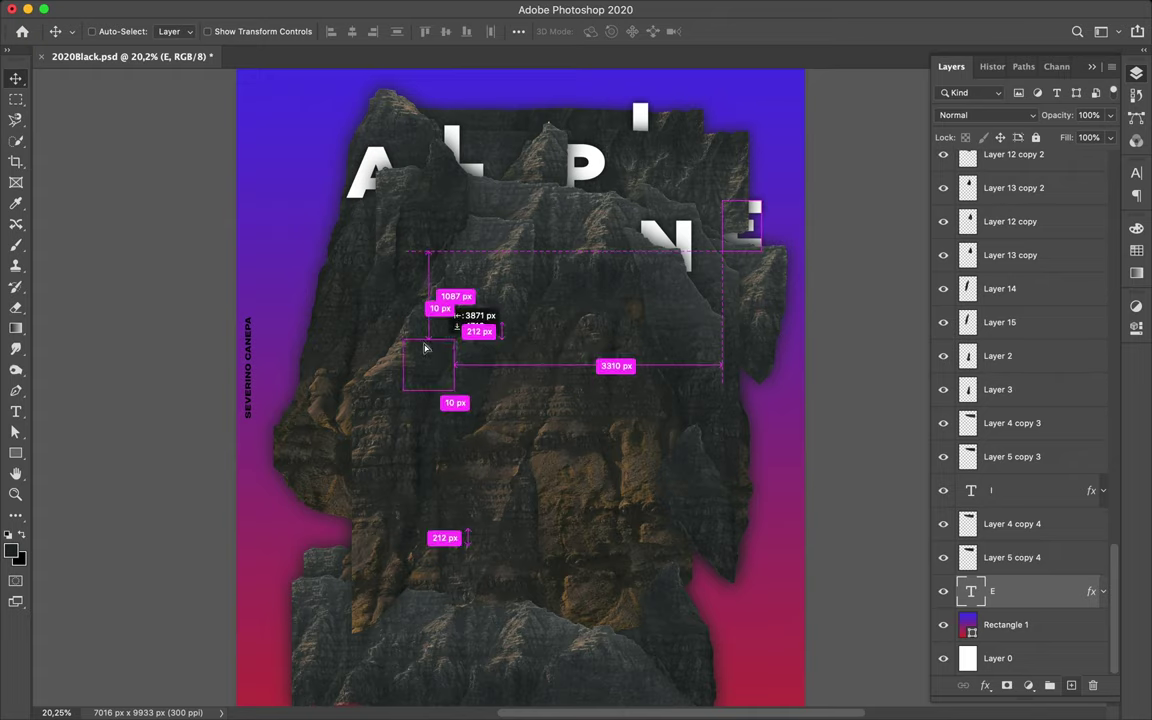
key(ctrl+j)
mouse_move(1005, 591)
mouse_down()
mouse_move(1016, 179)
mouse_move(1035, 201)
mouse_move(1021, 326)
mouse_up()
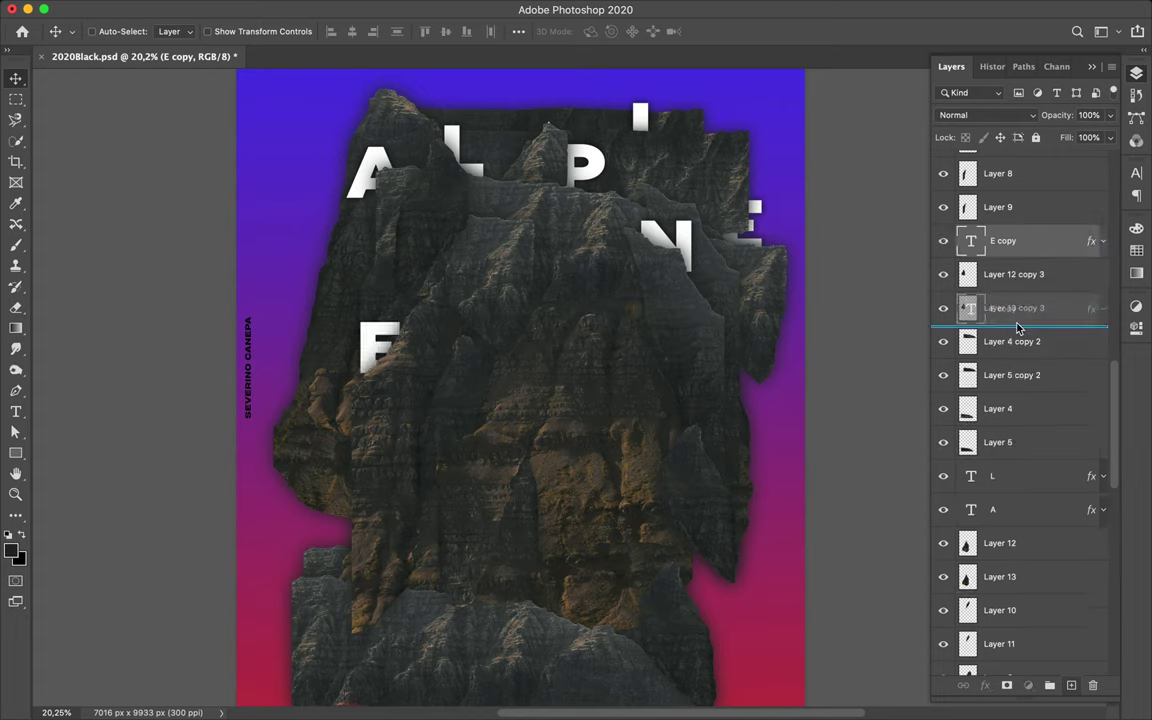
Retype the E copy as R, shift it right, layer above Layer 12 copy 3
drag(389, 354, 356, 300)
right_click(15, 411)
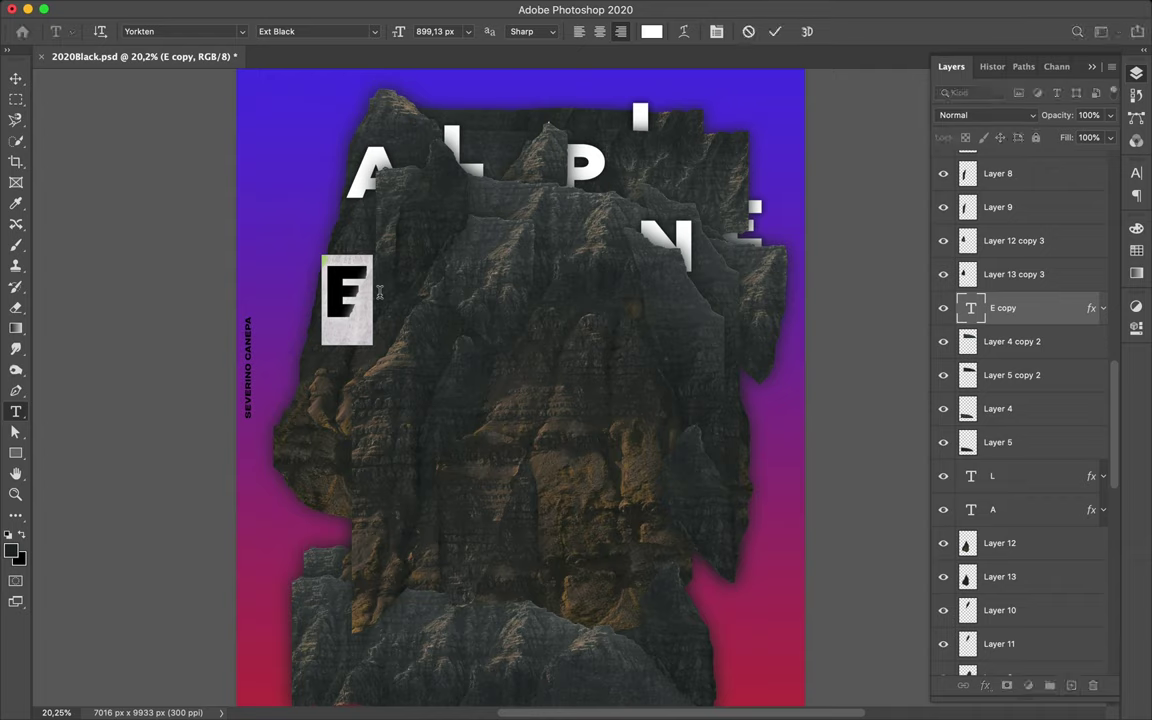
text(R)
key(Escape)
key(v)
drag(340, 291, 409, 305)
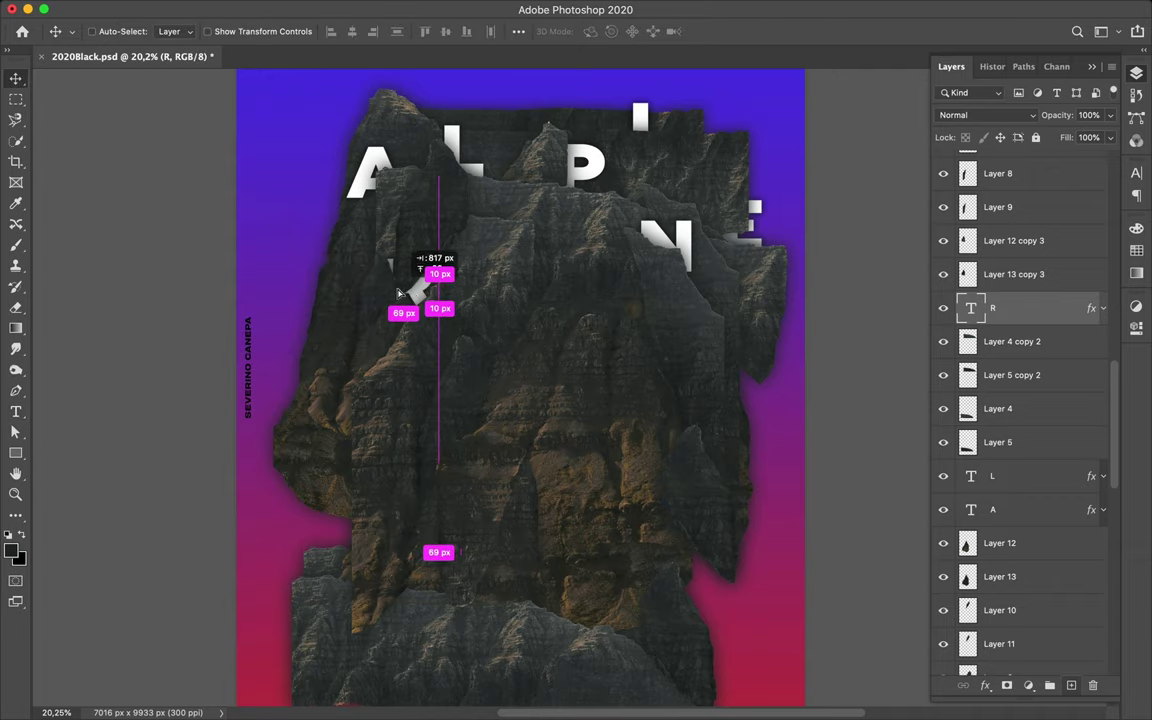
drag(1000, 308, 998, 224)
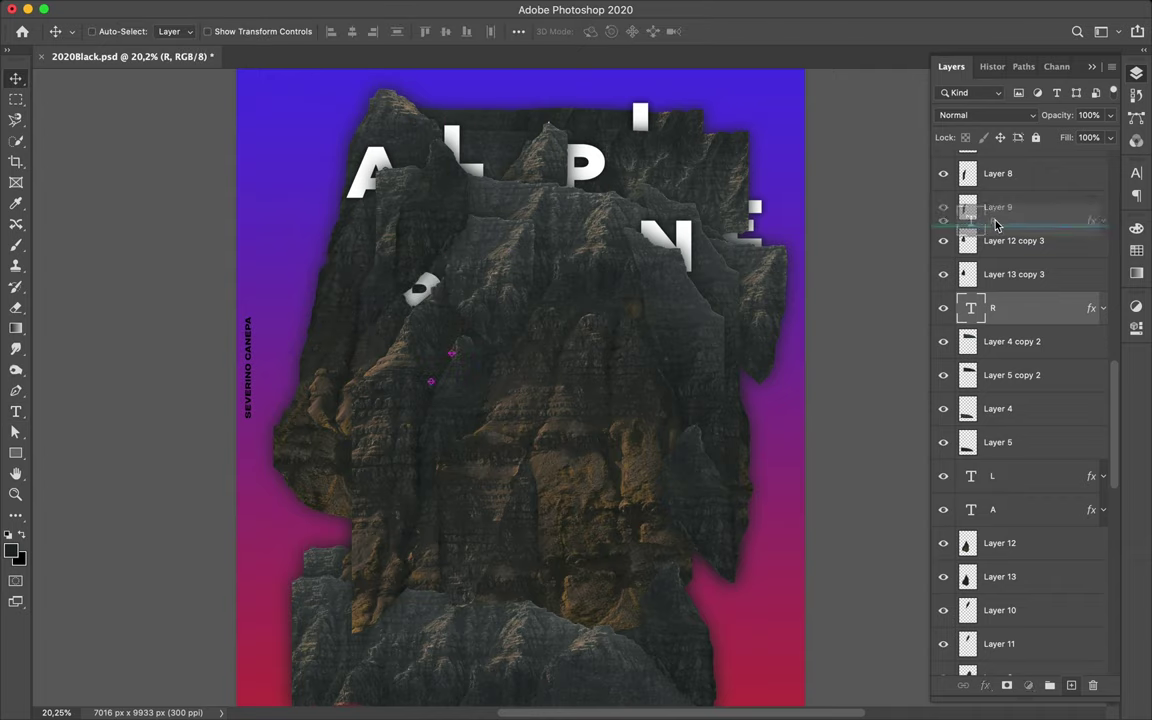
Duplicate the R lower right and retype the copy as O
mouse_move(388, 297)
mouse_down()
mouse_move(478, 362)
mouse_move(447, 352)
mouse_up()
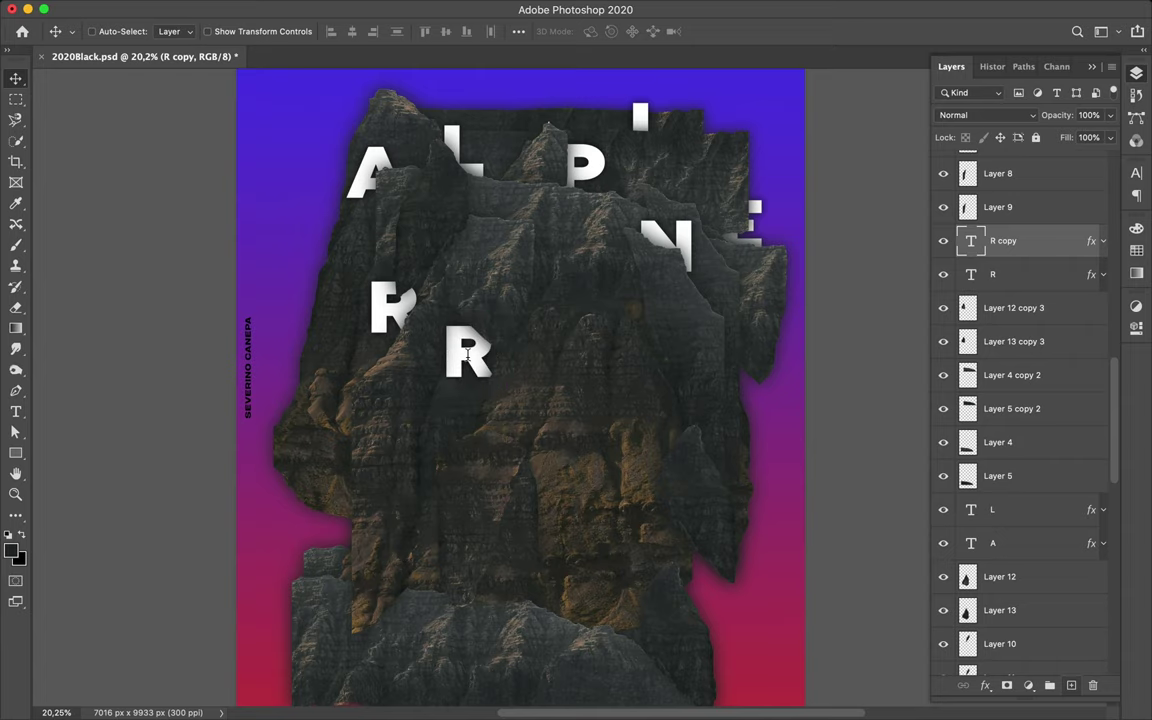
click(16, 411)
click(80, 411)
double_click(483, 360)
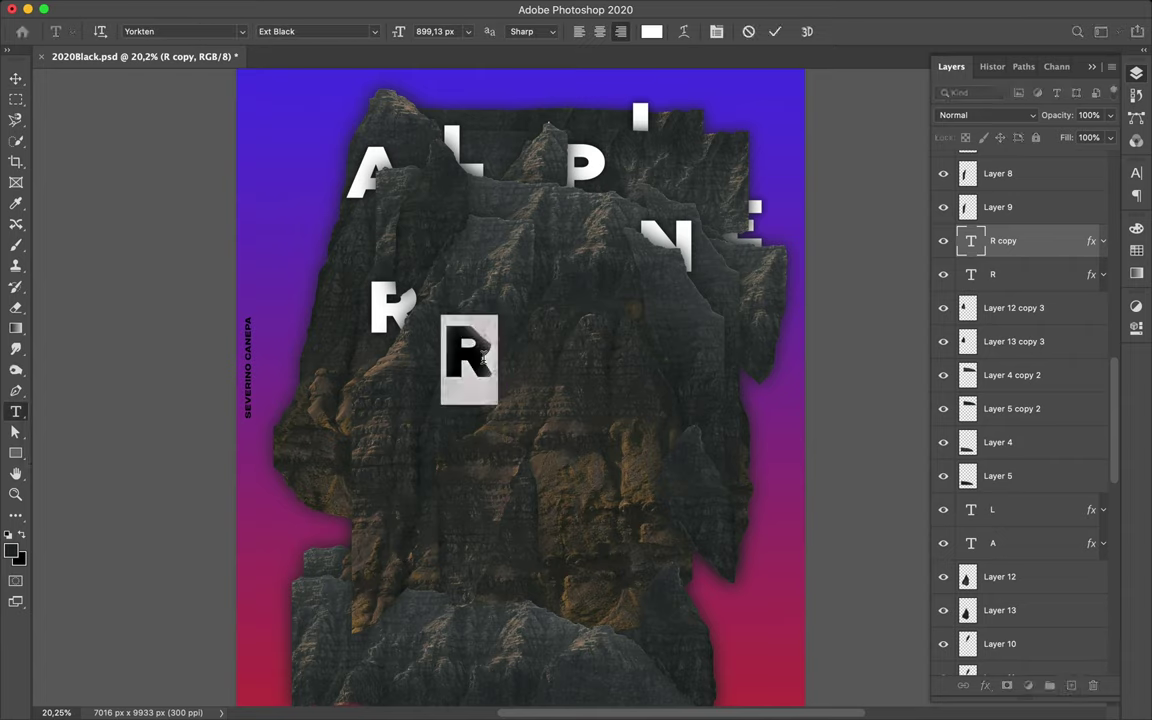
click(483, 360)
text(O)
key(ctrl+Return)
key(v)
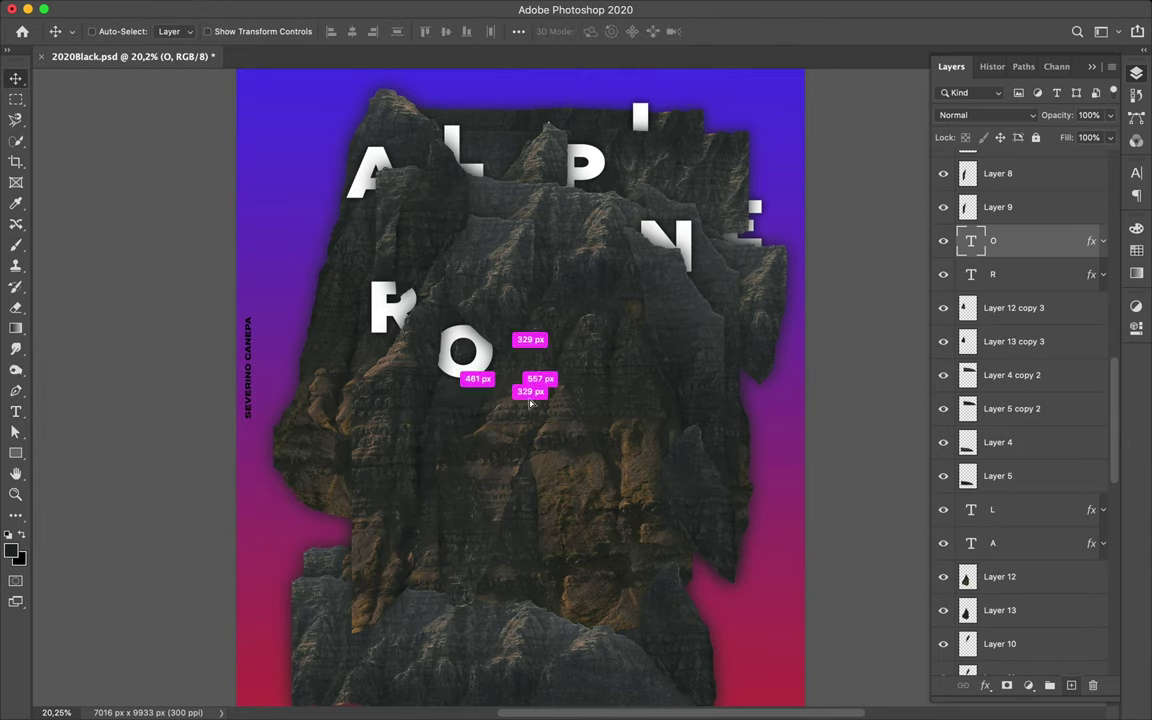
Duplicate the O as a C right of the R, raising its layer
mouse_move(450, 360)
mouse_down()
mouse_move(580, 322)
mouse_move(540, 318)
mouse_up()
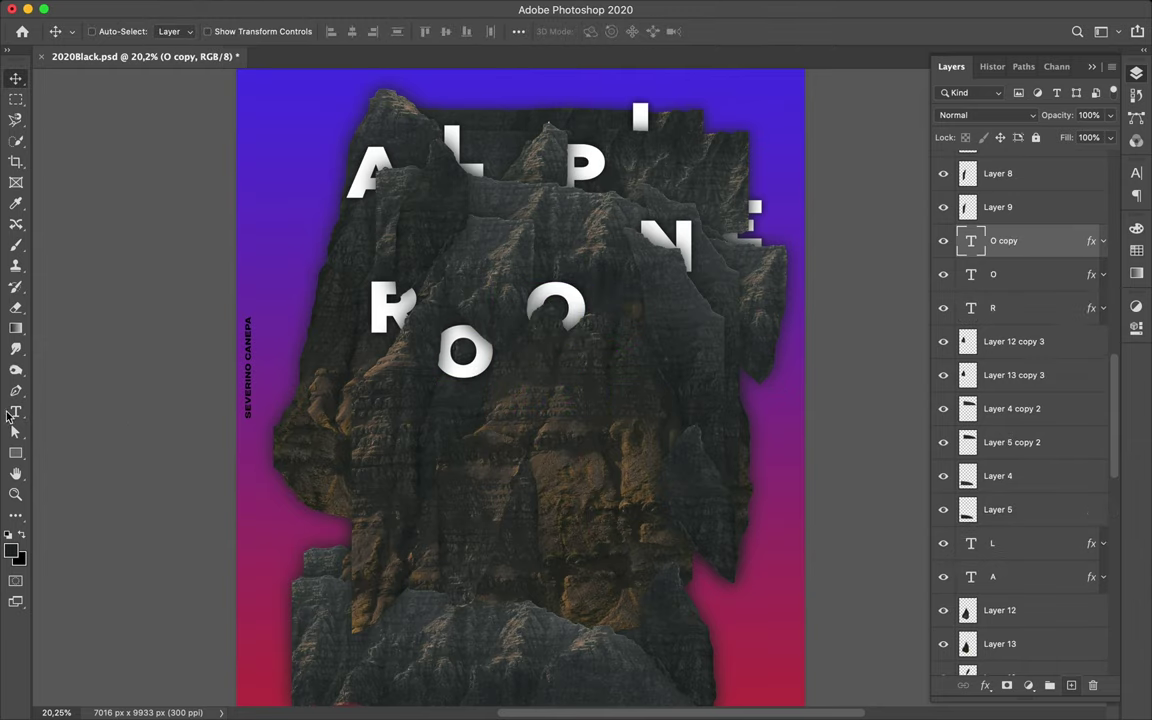
key(t)
double_click(515, 300)
text(C)
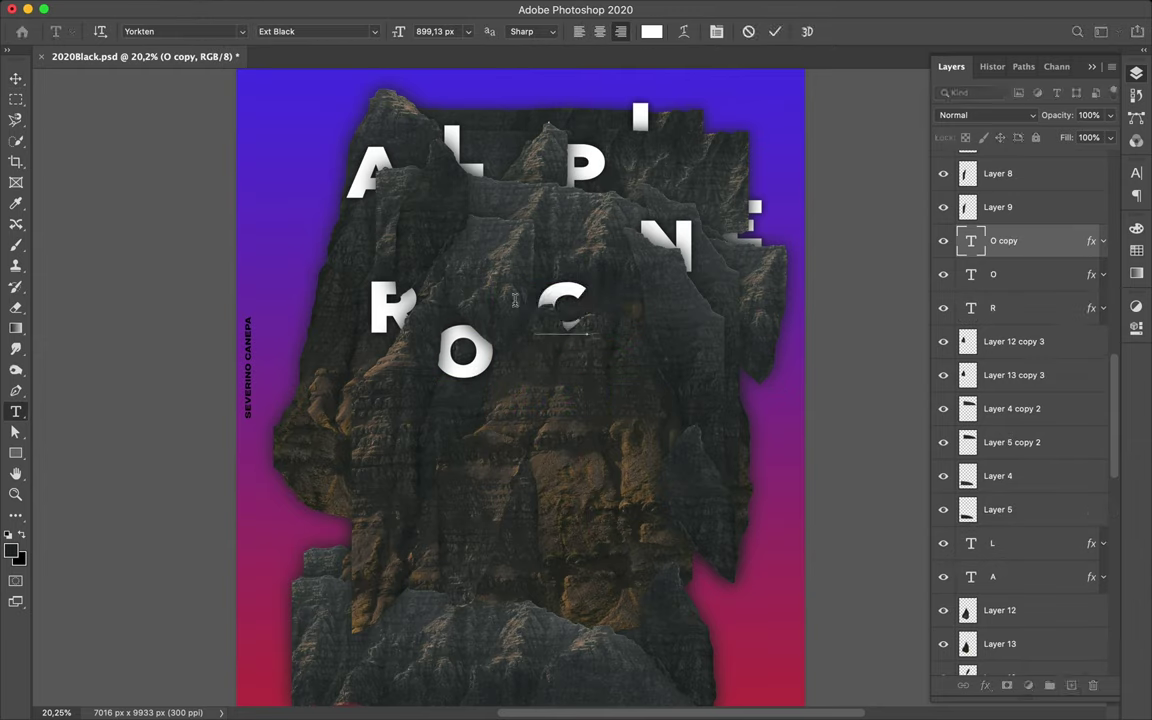
key(ctrl+Return)
key(v)
drag(572, 292, 585, 296)
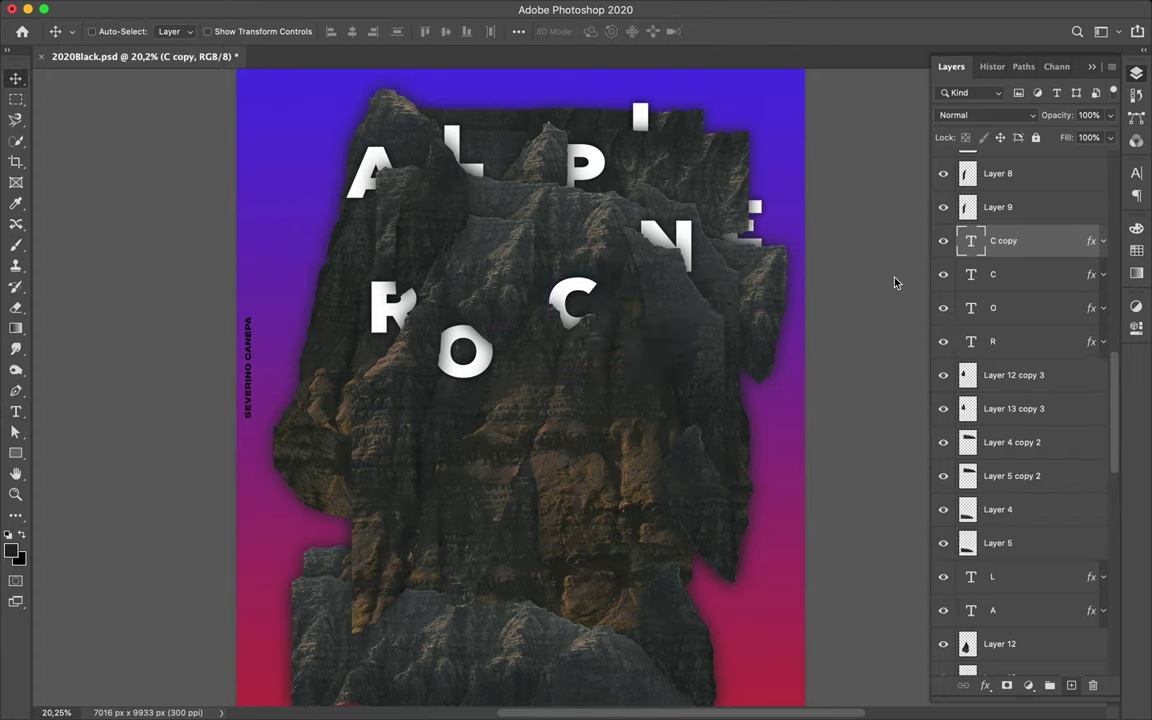
drag(1005, 388, 1006, 254)
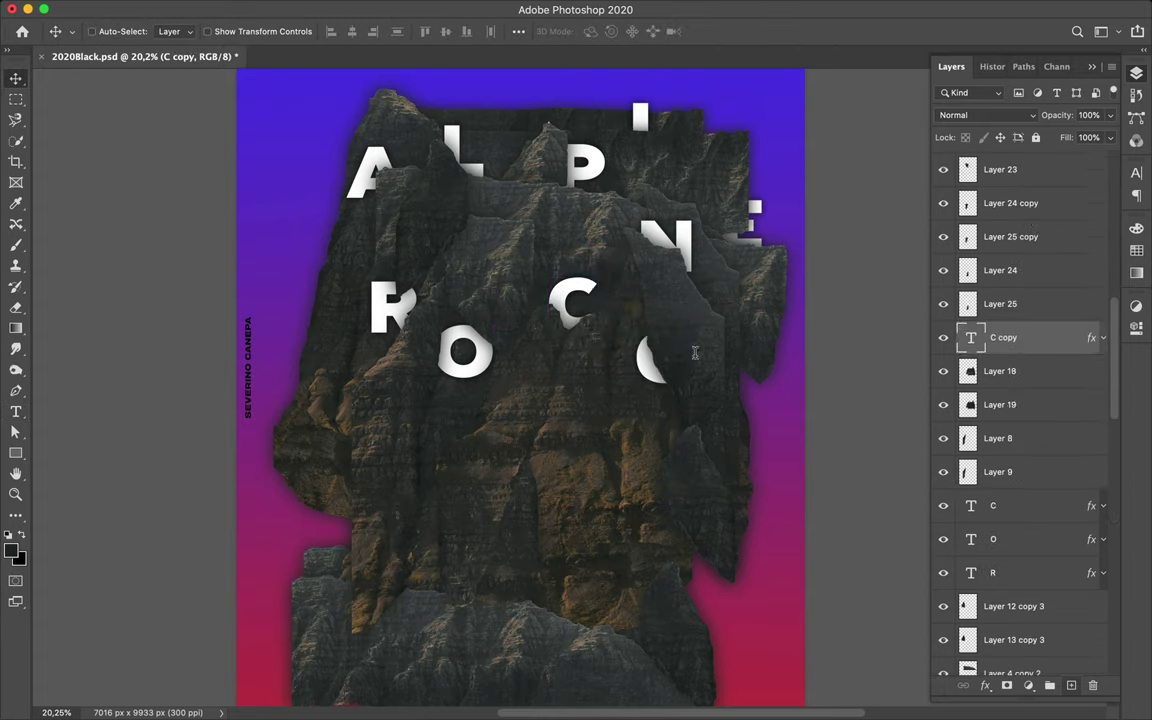
Make a copy of the C right of the lower O into a K
drag(695, 352, 693, 354)
click(15, 411)
double_click(667, 352)
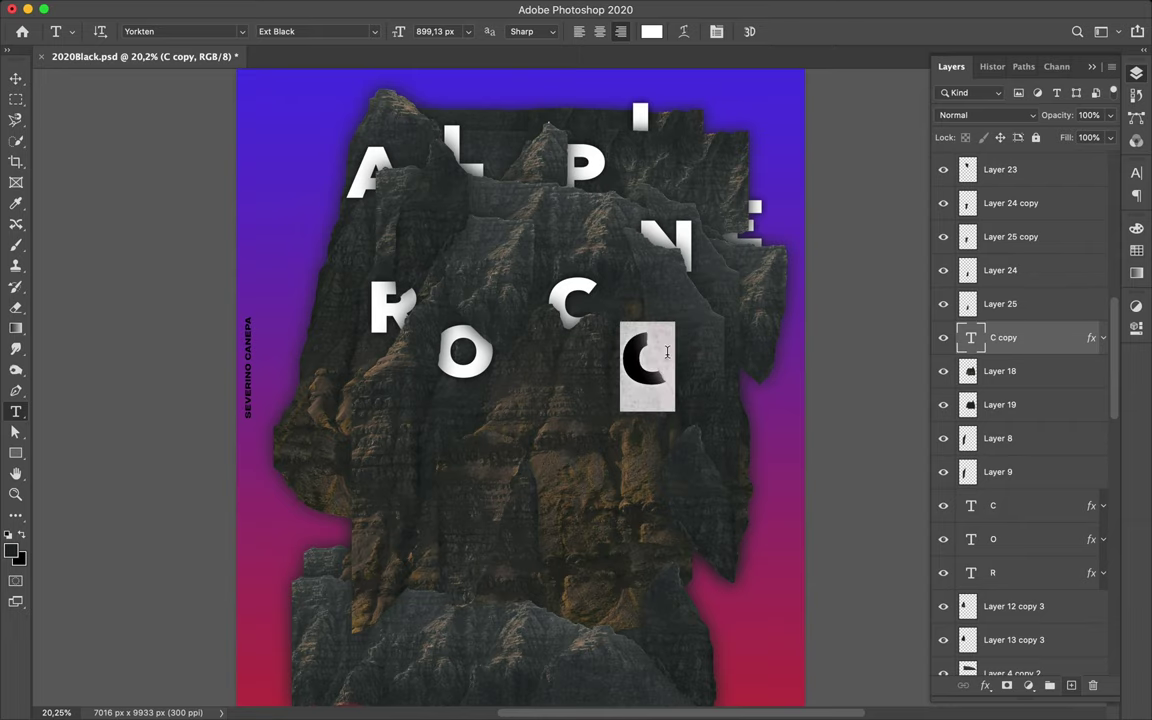
click(667, 352)
text(K)
key(Escape)
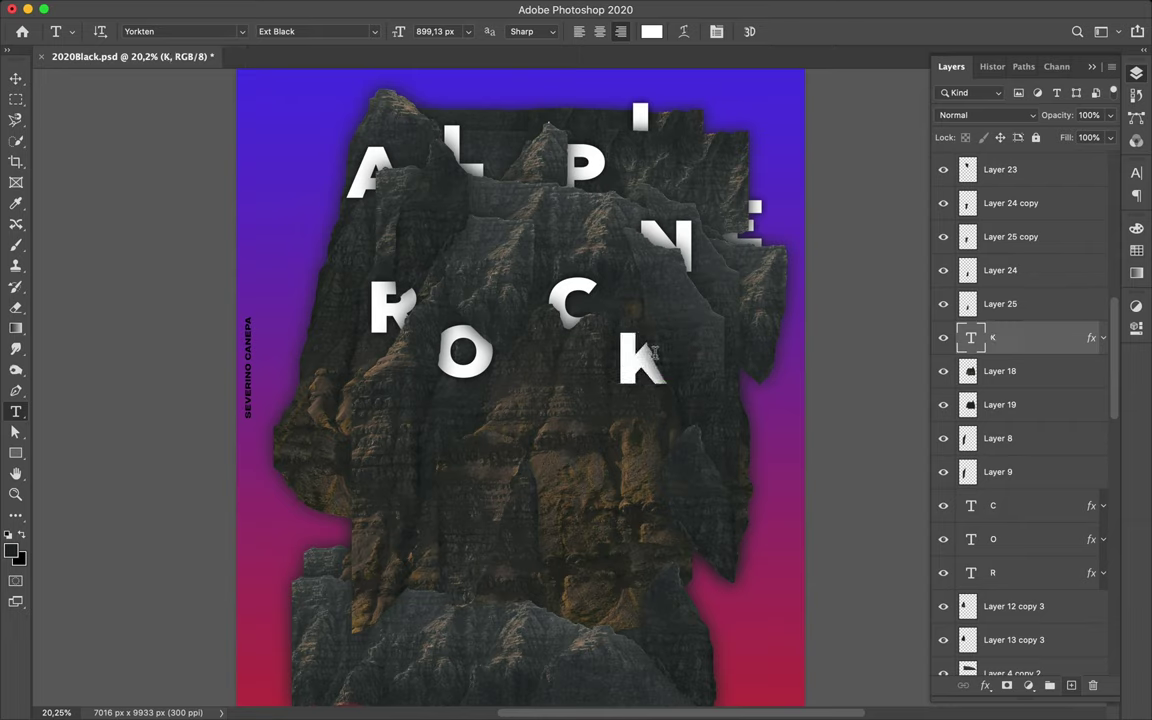
key(v)
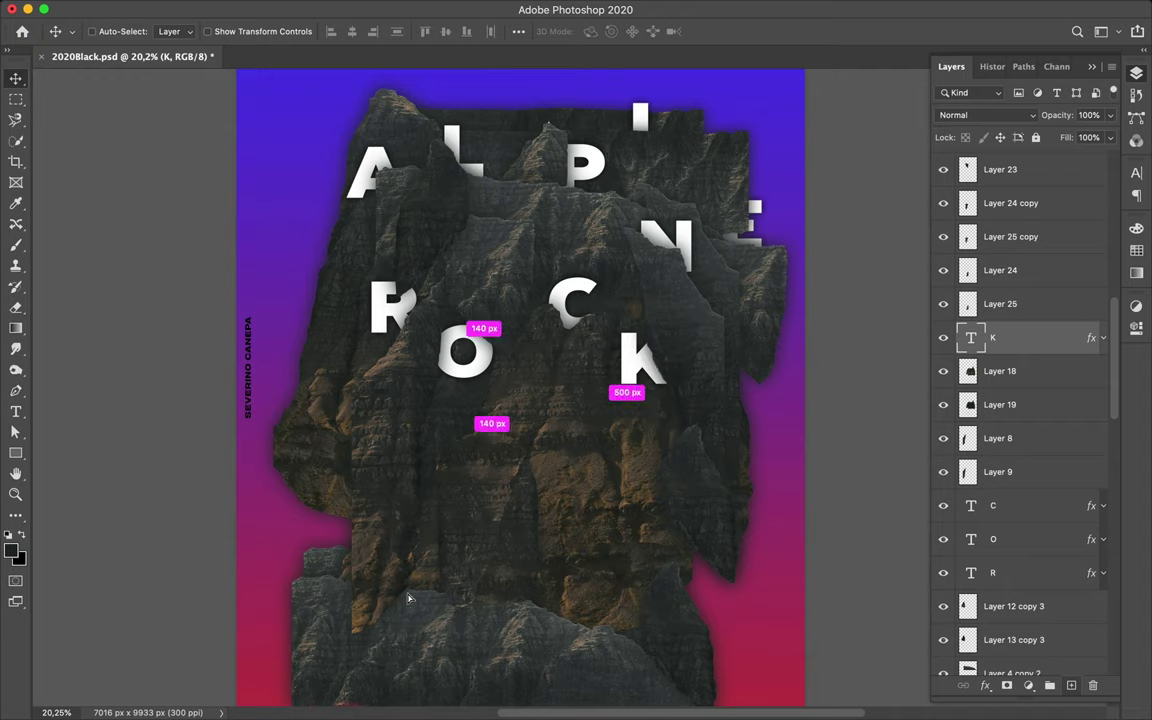
Duplicate the K to the lower left and select it for retyping
drag(640, 365, 425, 585)
key(t)
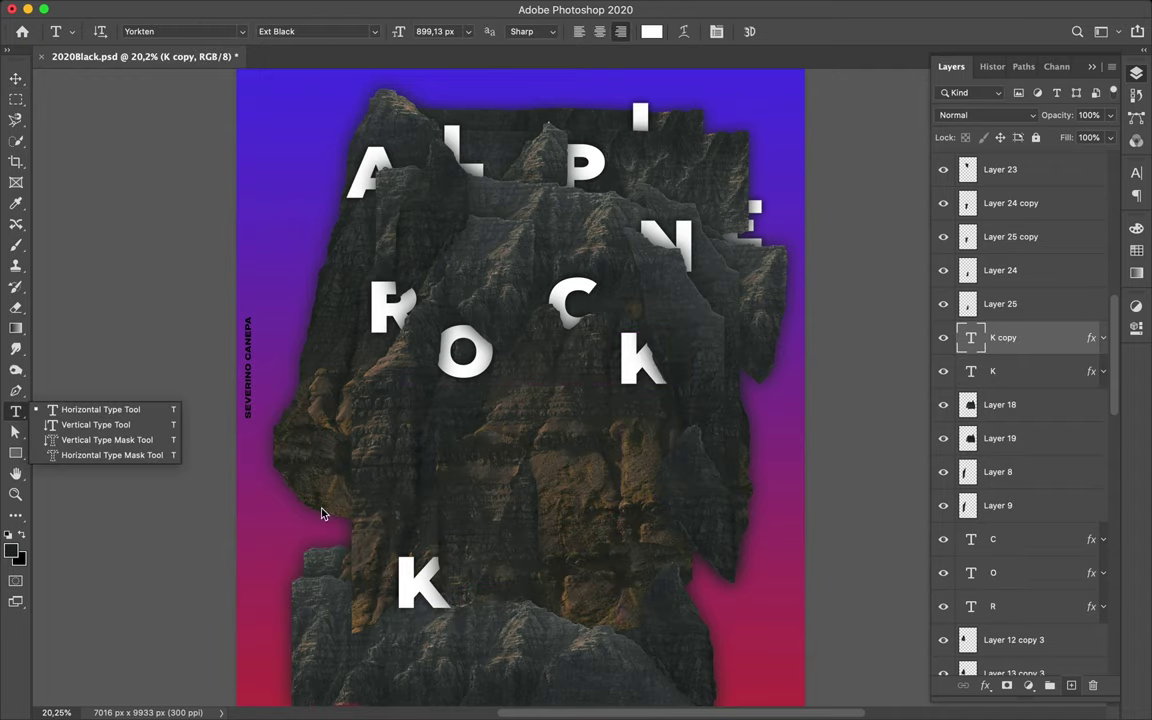
click(120, 410)
double_click(450, 575)
Retype the lower K copy as # and settle it at lower left, lower in the stack
text(#)
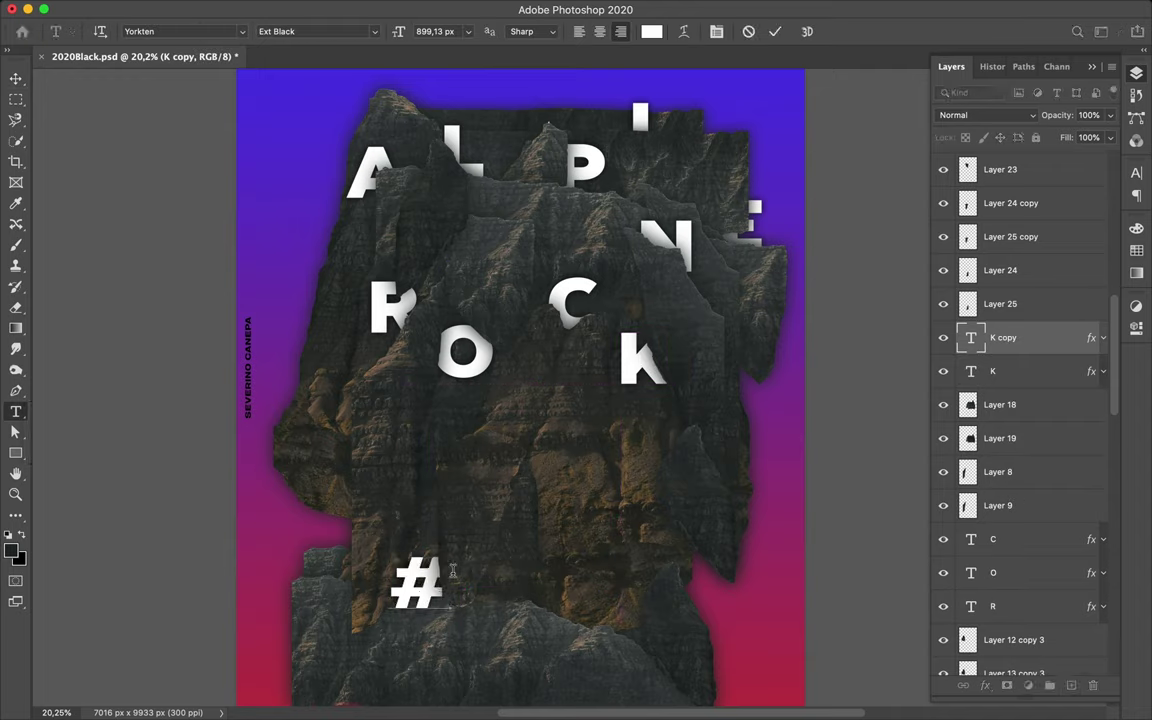
key(Escape)
key(v)
mouse_move(1044, 337)
mouse_down()
mouse_move(1040, 693)
mouse_move(1011, 506)
mouse_move(1033, 579)
mouse_up()
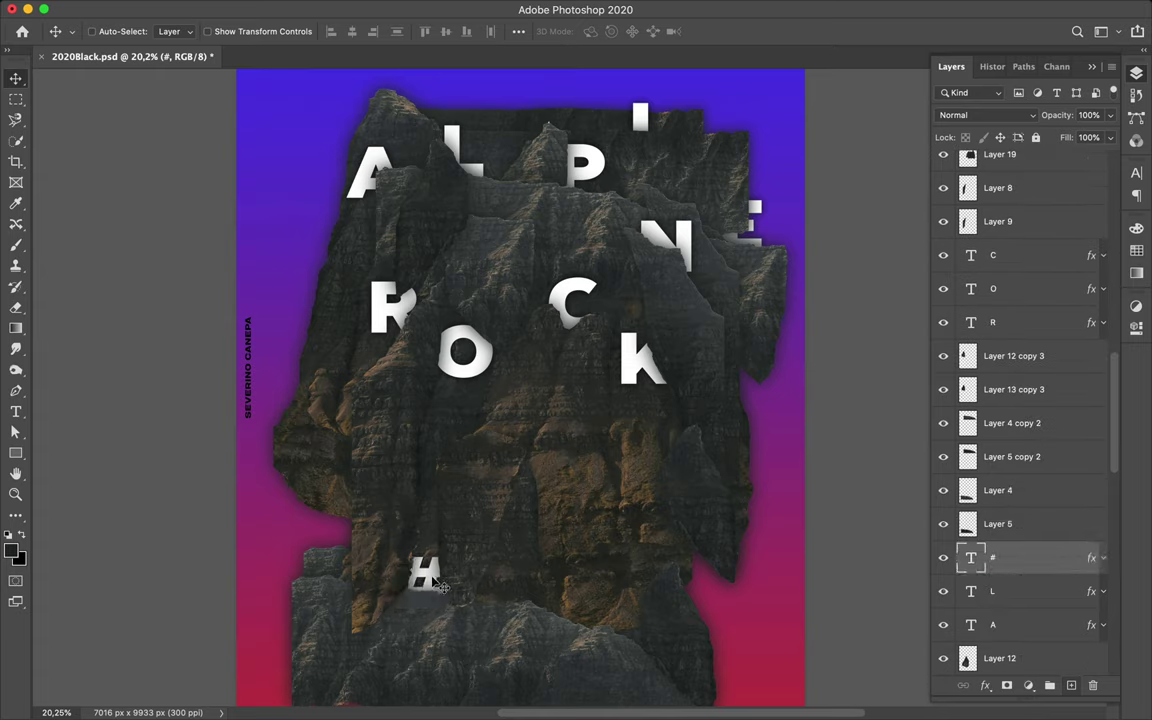
drag(441, 587, 435, 590)
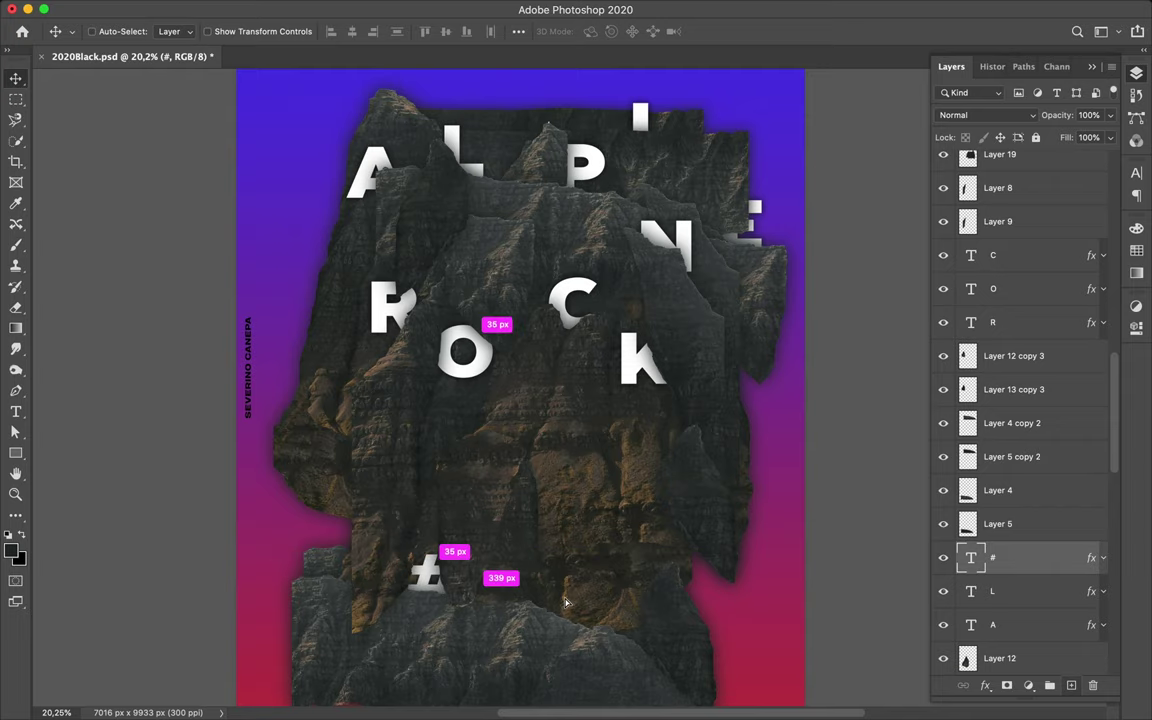
Duplicate the # to its right and retype the copy as 9
drag(565, 603, 740, 605)
drag(615, 599, 621, 601)
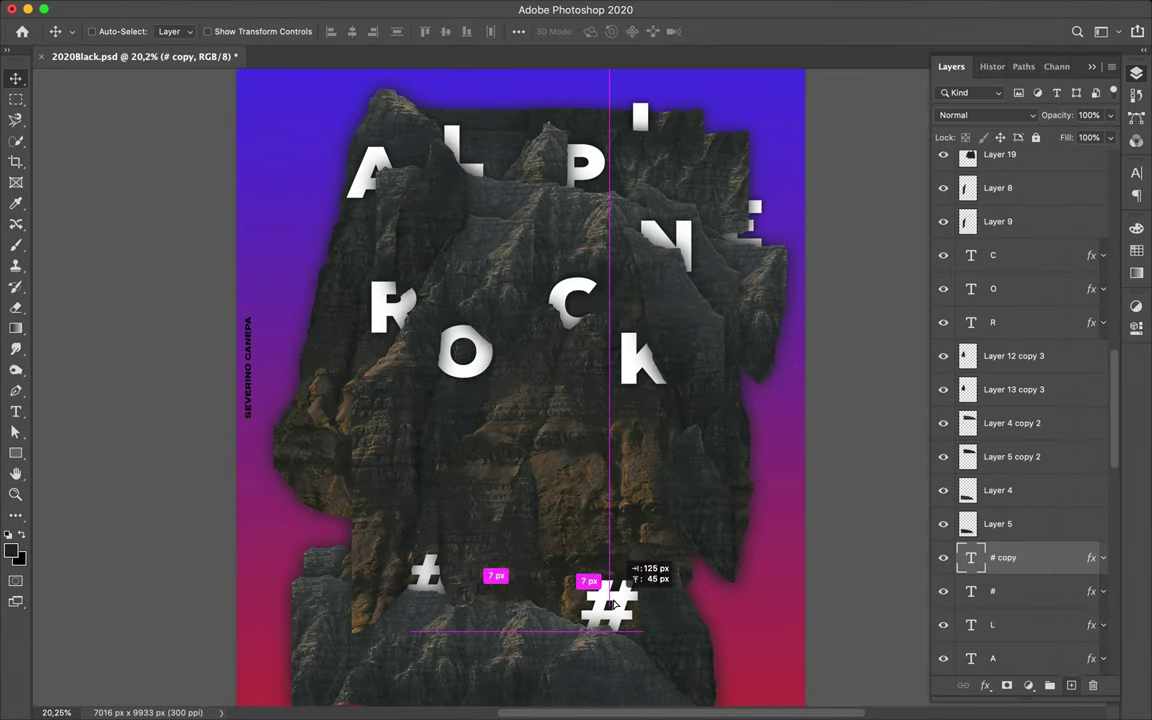
click(15, 411)
double_click(643, 603)
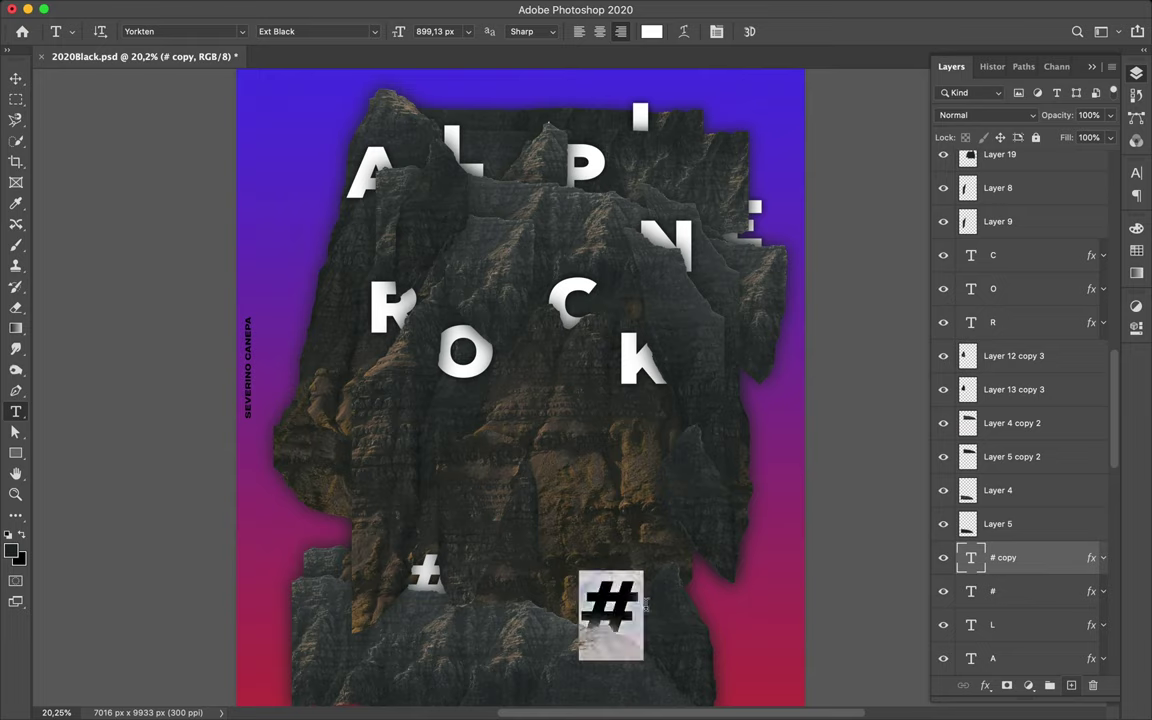
text(9)
key(Escape)
key(v)
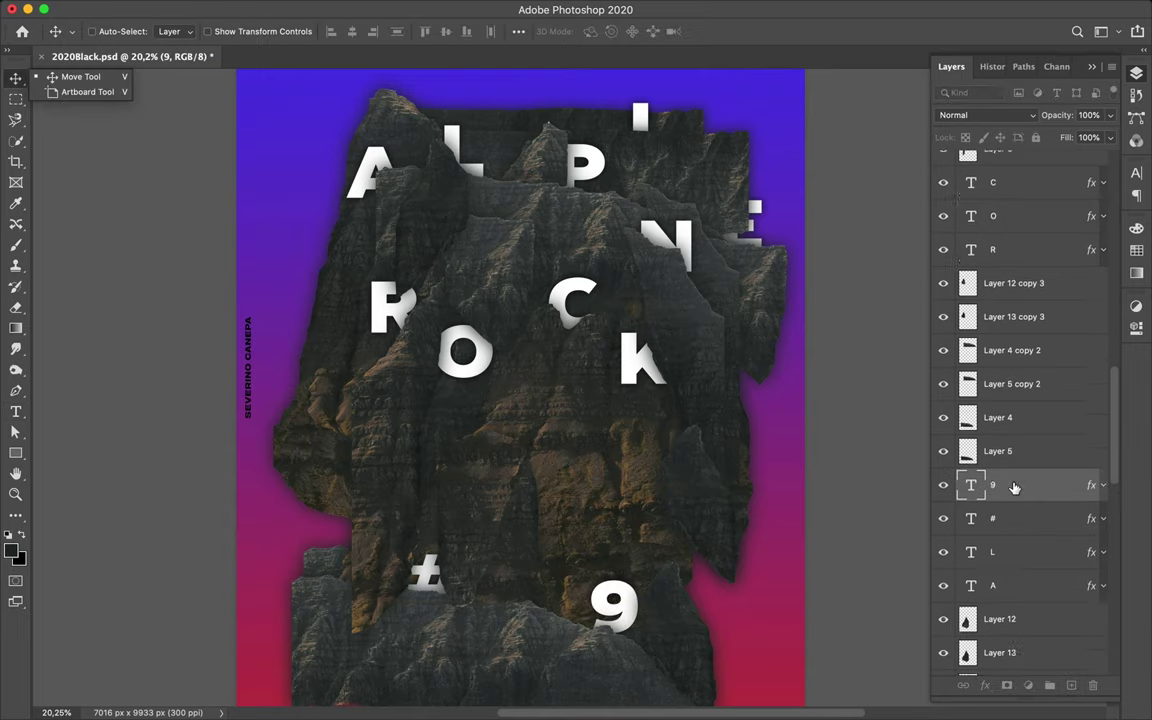
Reorder the 9 layer near the P layer so it shows over the rock
mouse_move(1016, 483)
mouse_down()
mouse_move(1023, 620)
mouse_move(1044, 508)
mouse_move(1024, 622)
mouse_up()
scroll(1022, 510, down, 5)
drag(636, 628, 553, 553)
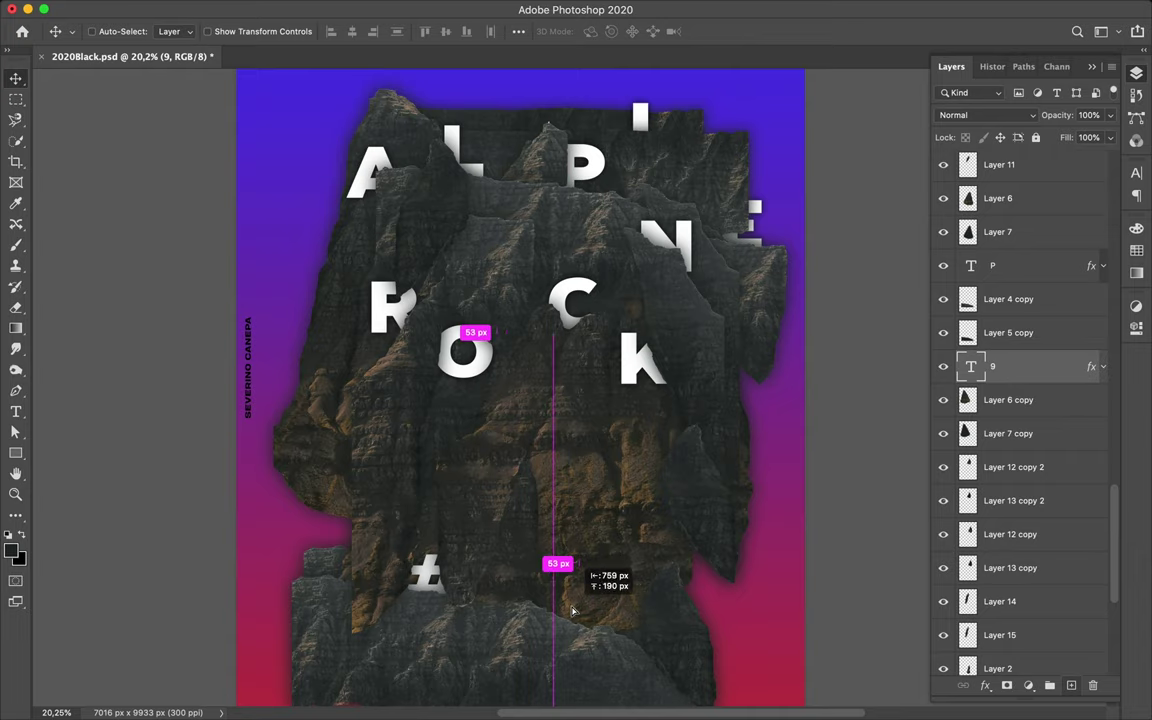
key(ctrl+bracketright)
key(ctrl+bracketright)
key(ctrl+bracketright)
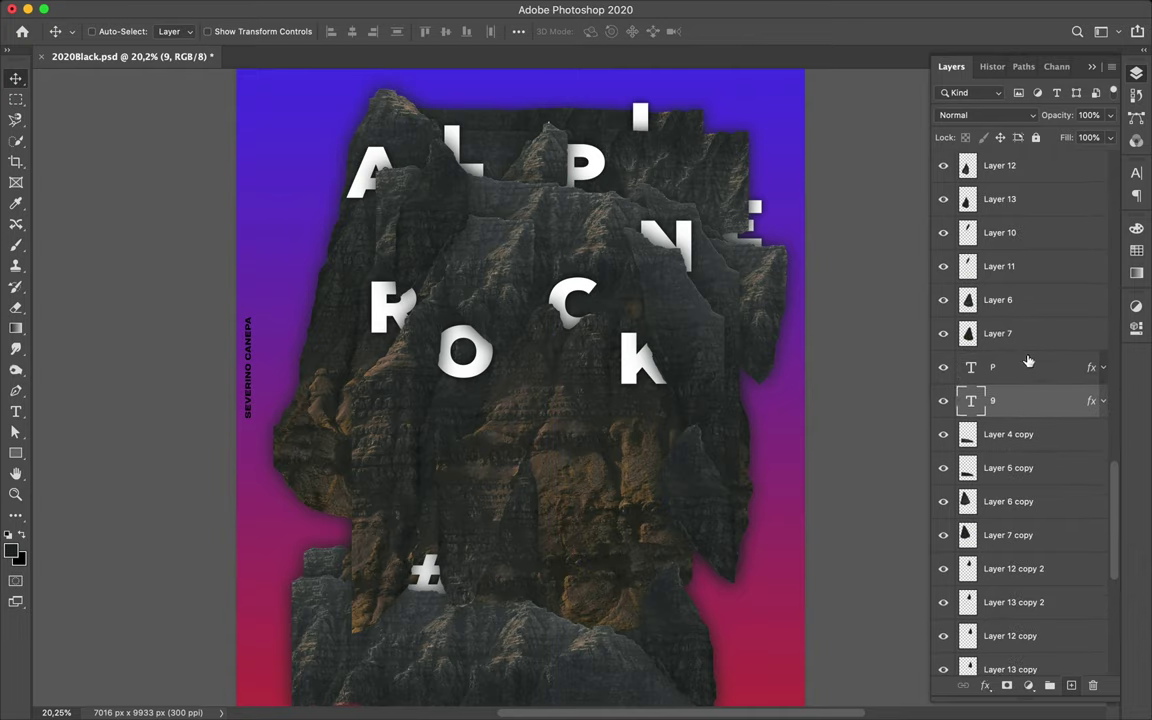
key(ctrl+bracketright)
key(ctrl+bracketright)
drag(585, 604, 585, 614)
scroll(585, 614, down, 1)
Draw a white rectangle square over the upper C
click(578, 305)
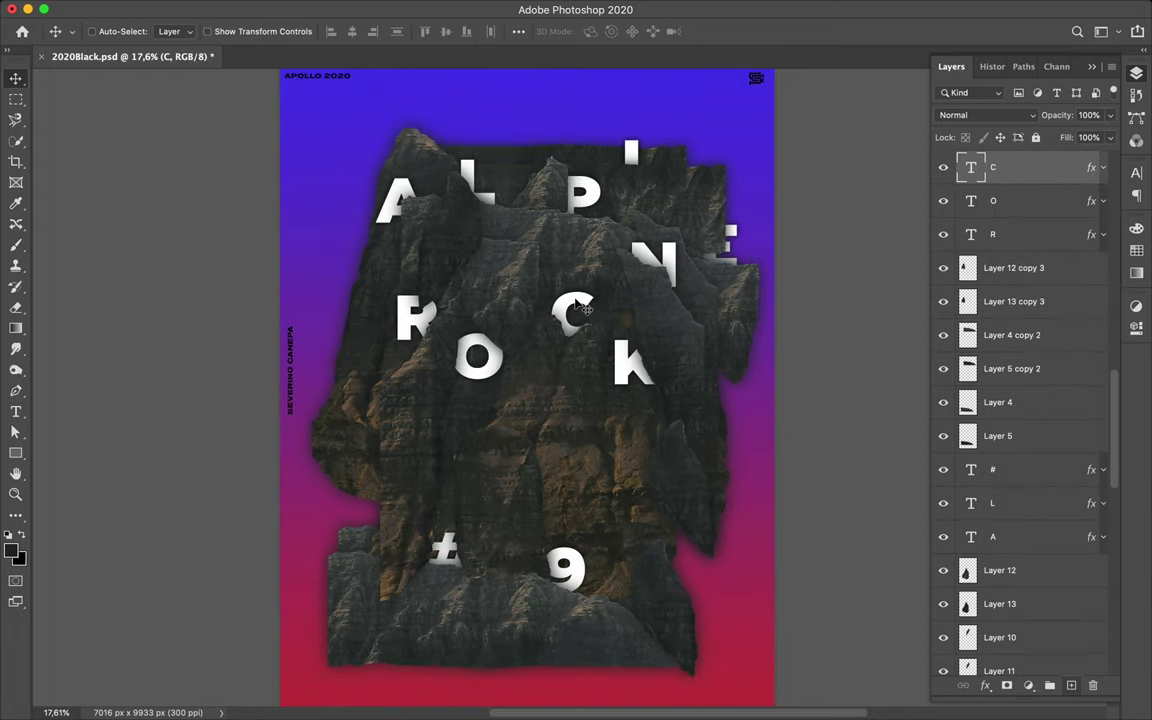
key(u)
click(176, 31)
drag(540, 288, 619, 343)
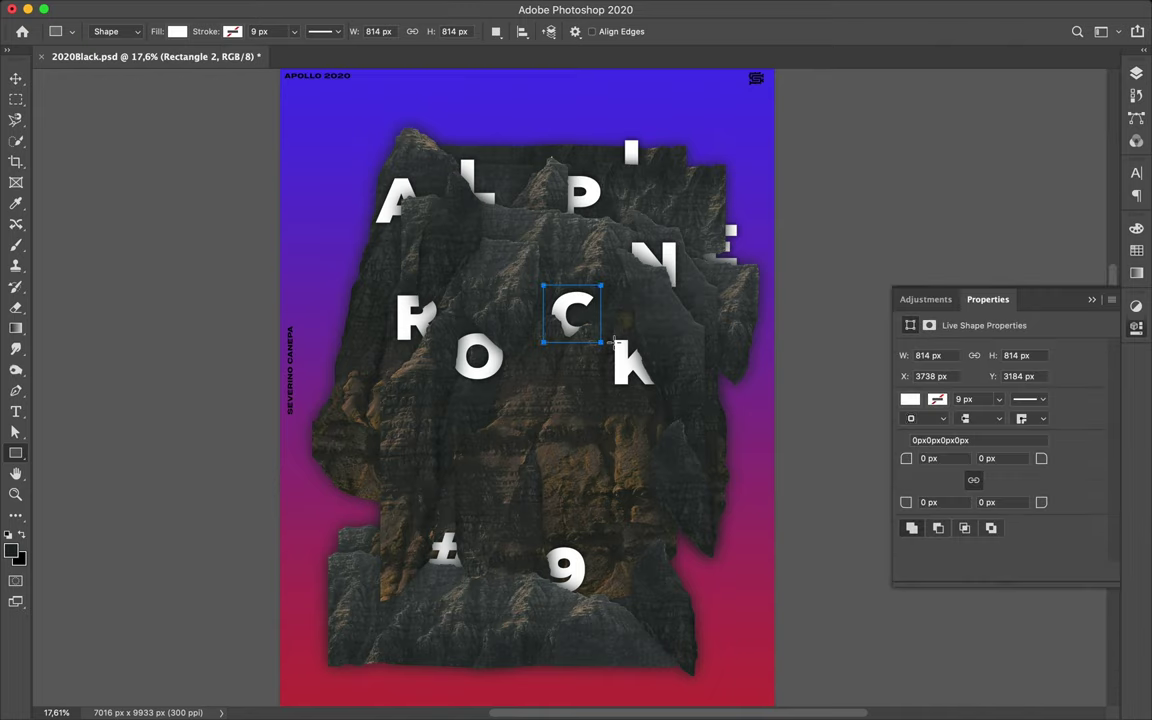
click(1138, 74)
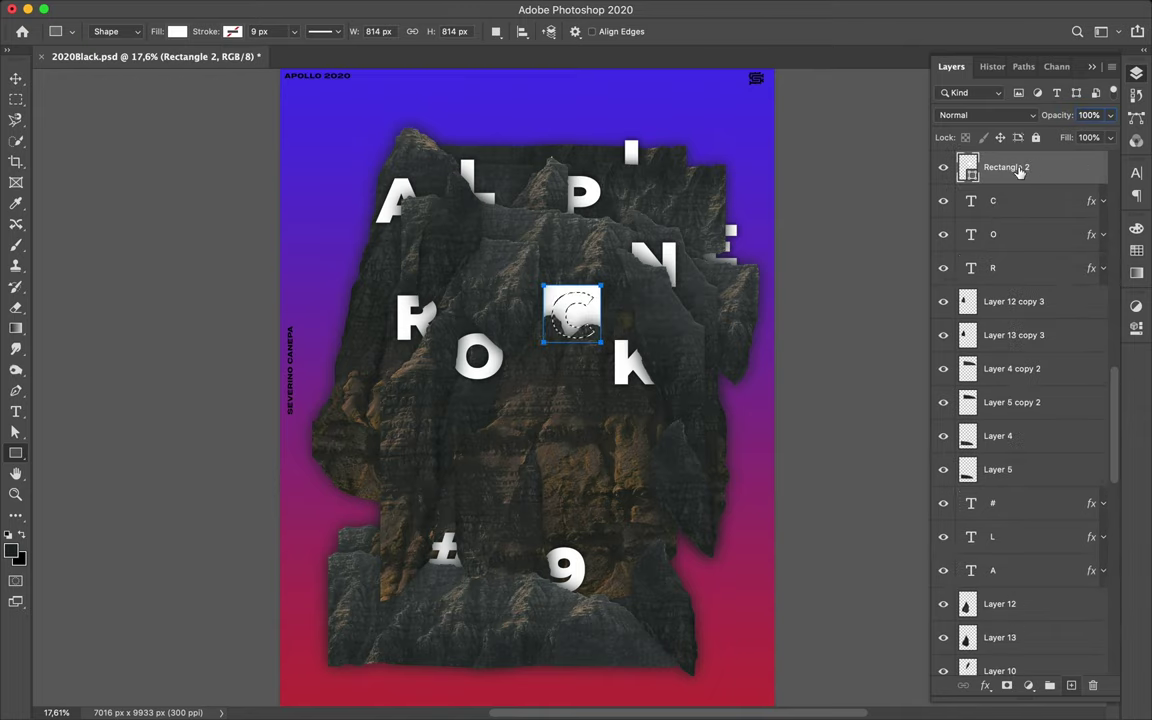
scroll(1023, 172, up, 3)
Rasterize the Rectangle 2 layer and cut the C shape out of it
key(m)
right_click(950, 275)
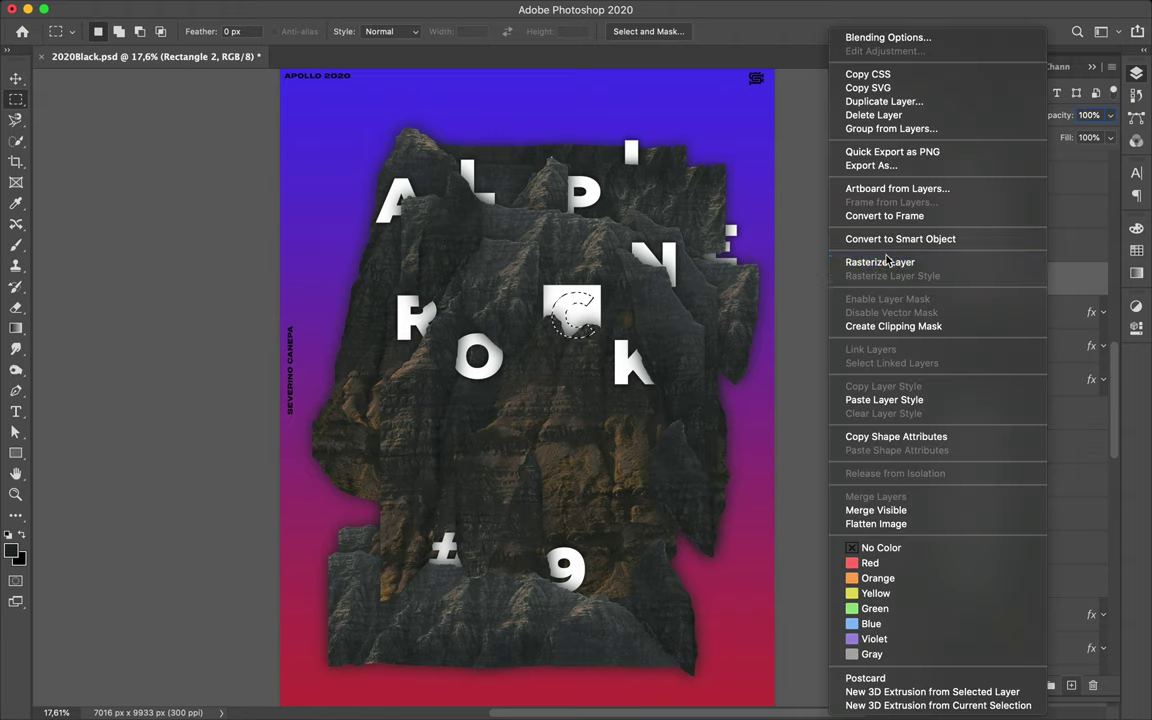
click(805, 262)
key(ctrl+plus)
key(ctrl+plus)
key(ctrl+plus)
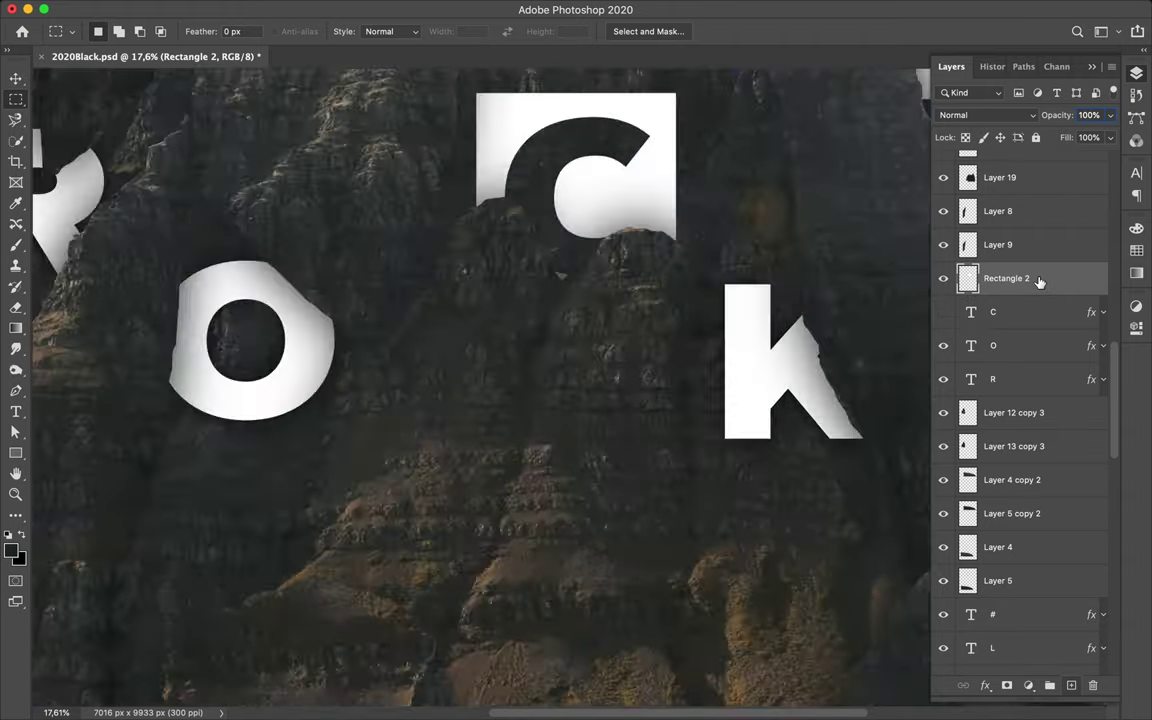
key(ctrl+plus)
Paste the drop shadow style onto the square and shift it onto the C
right_click(990, 280)
click(866, 398)
key(ctrl+0)
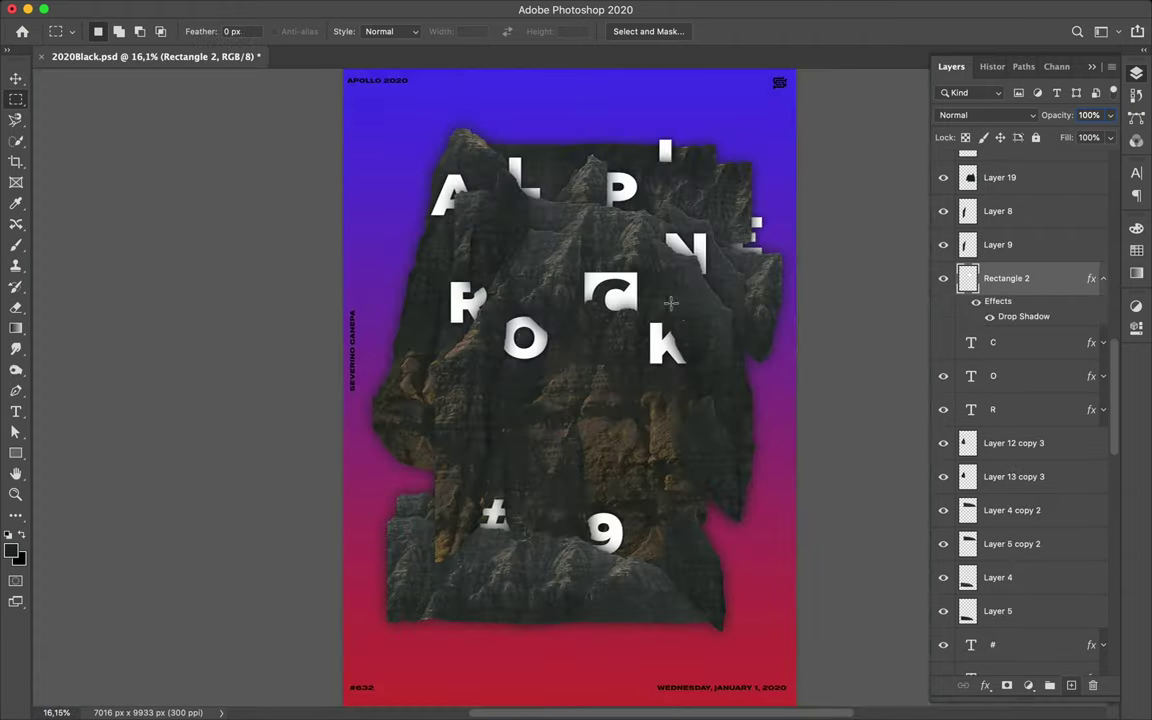
key(v)
scroll(587, 226, up, 2)
drag(587, 226, 622, 245)
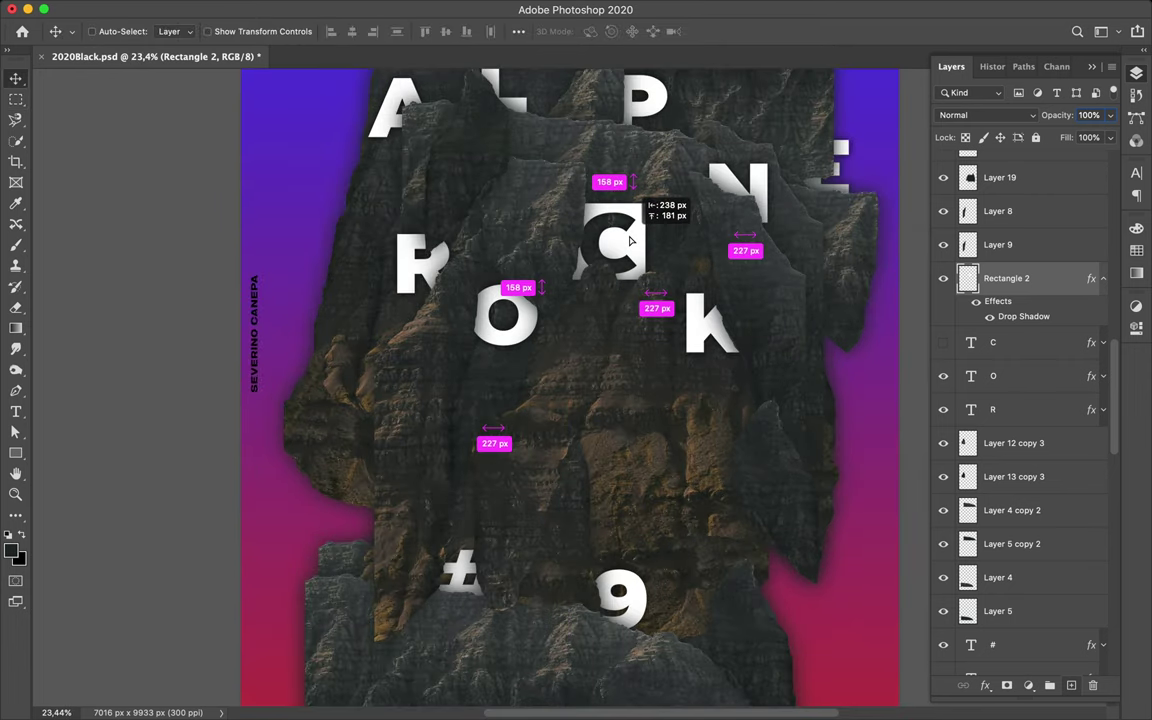
scroll(650, 300, up, 3)
scroll(672, 348, down, 1)
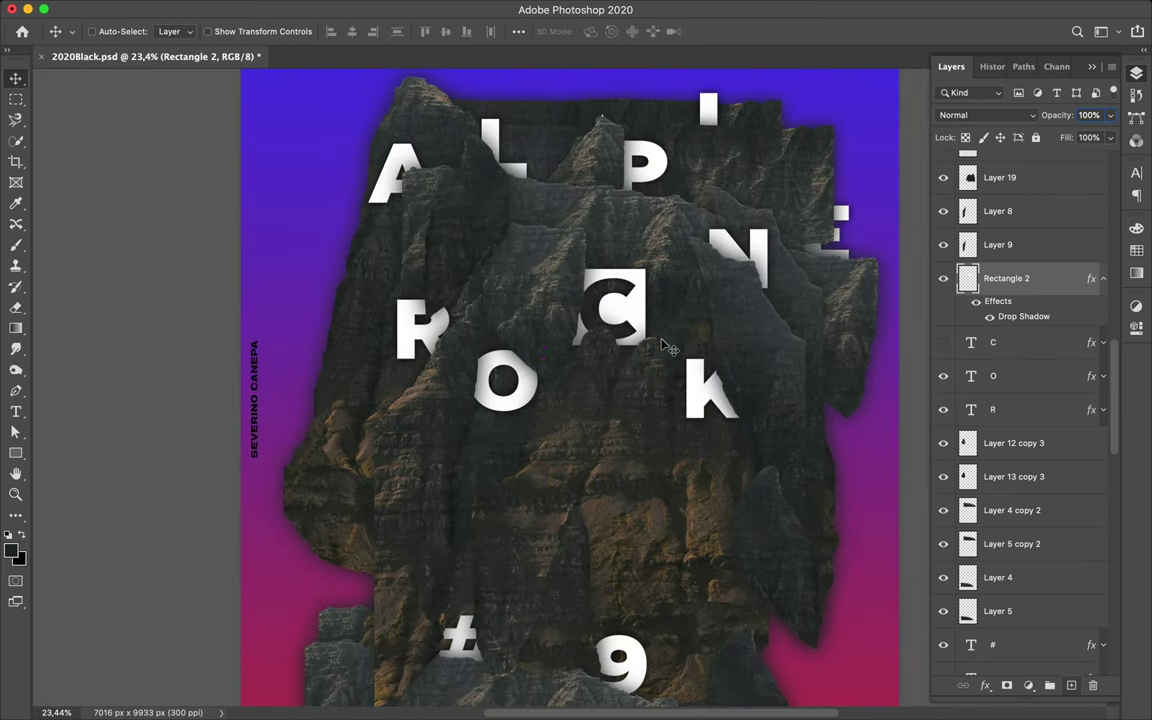
Draw a white circle over the A and rasterize its layer
ctrl+click(380, 160)
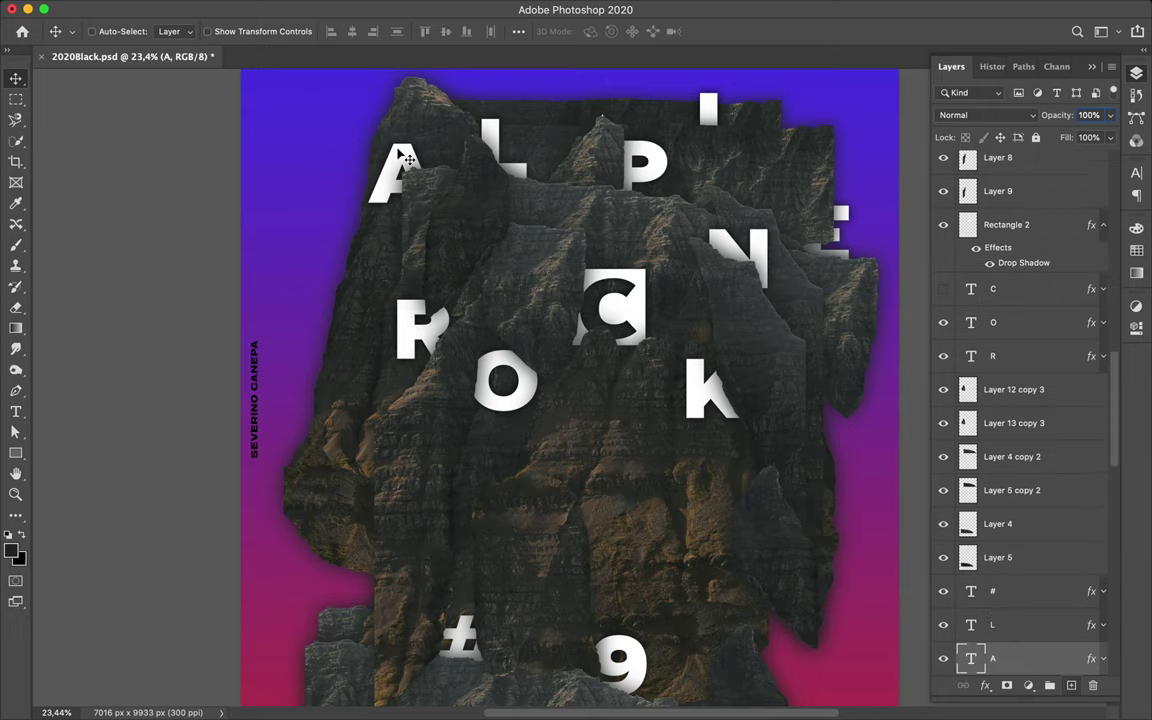
drag(15, 452, 72, 478)
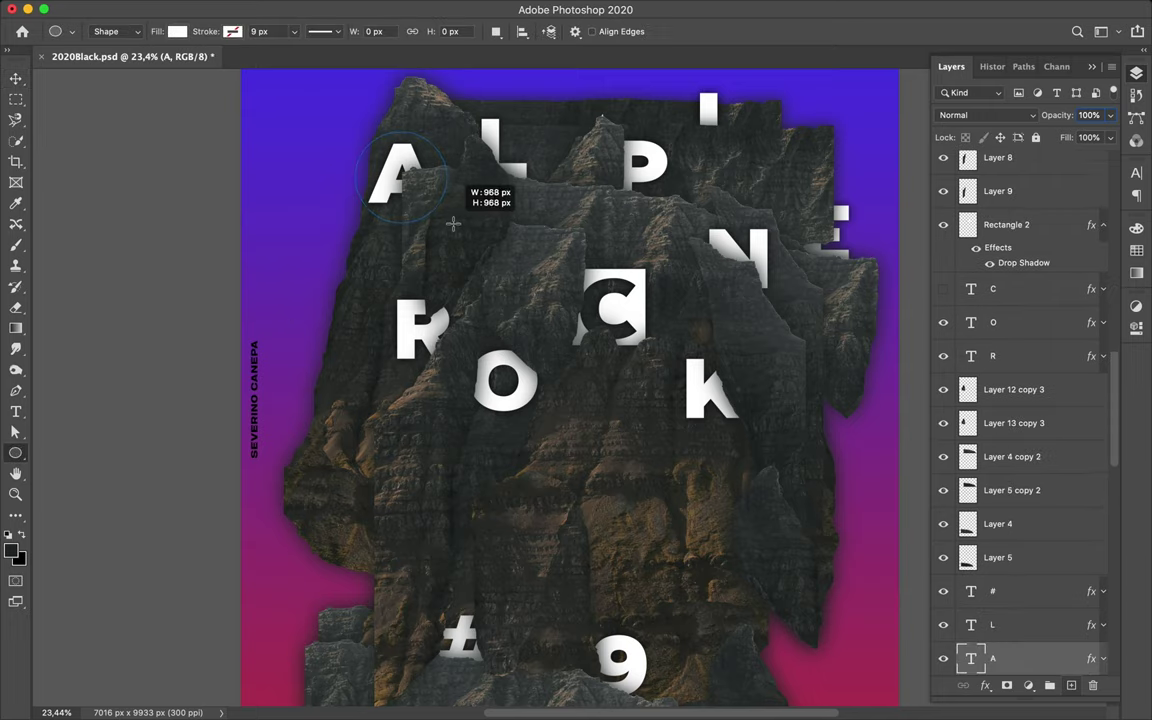
drag(453, 224, 453, 224)
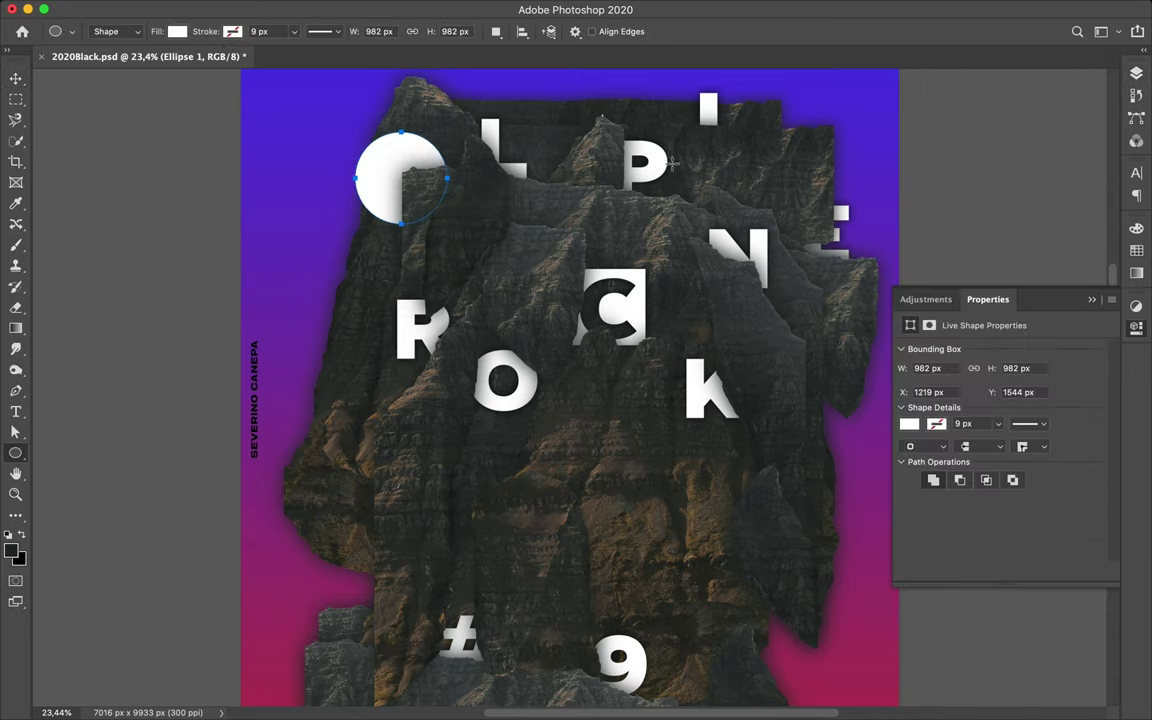
right_click(1000, 538)
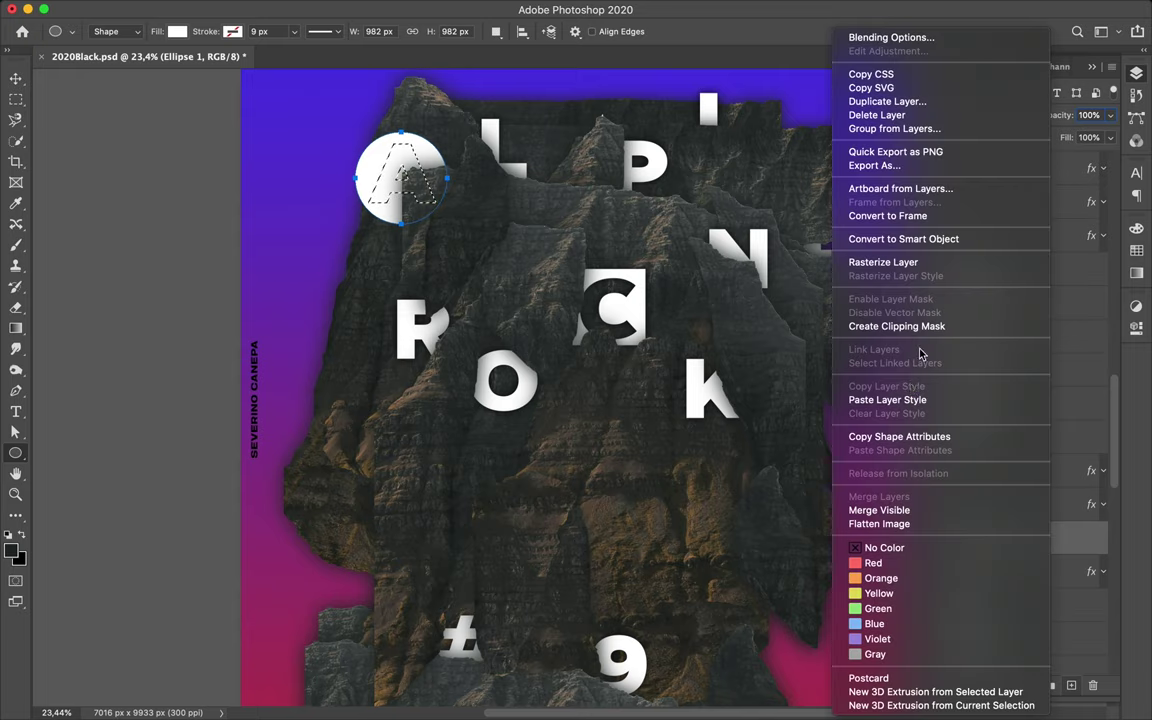
click(913, 266)
Cut the A's outline out of the circle and paste the drop shadow
click(943, 571)
right_click(1000, 538)
click(870, 378)
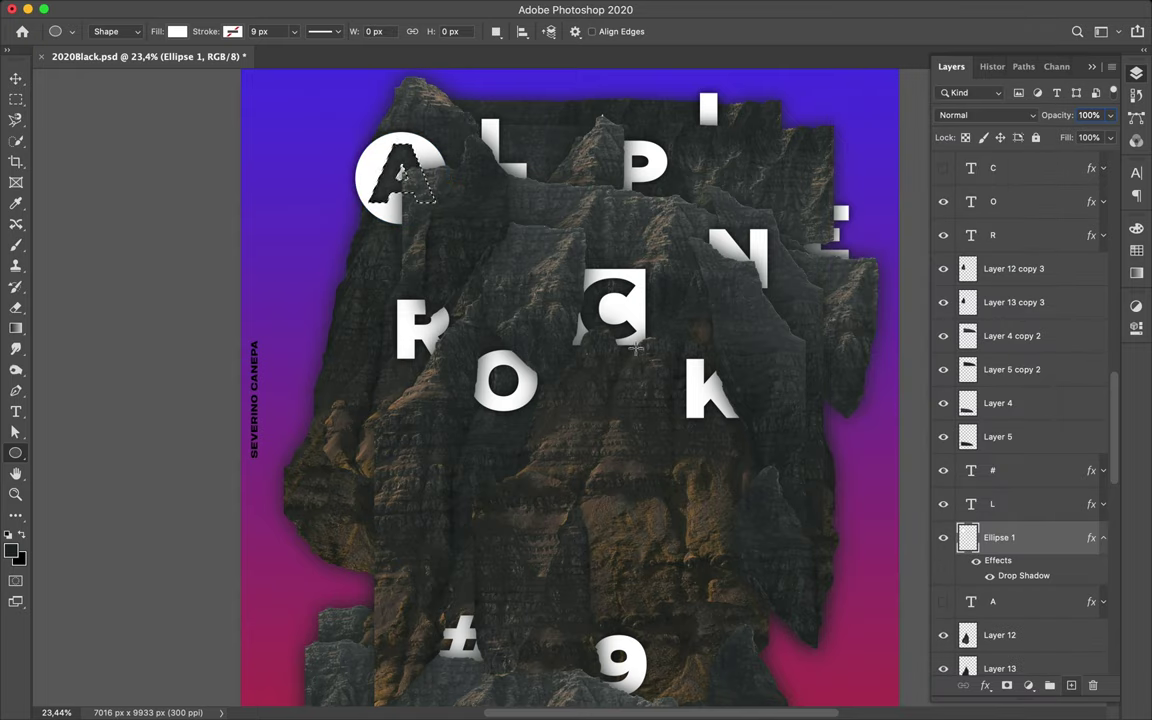
key(ctrl+d)
key(v)
scroll(510, 396, down, 5)
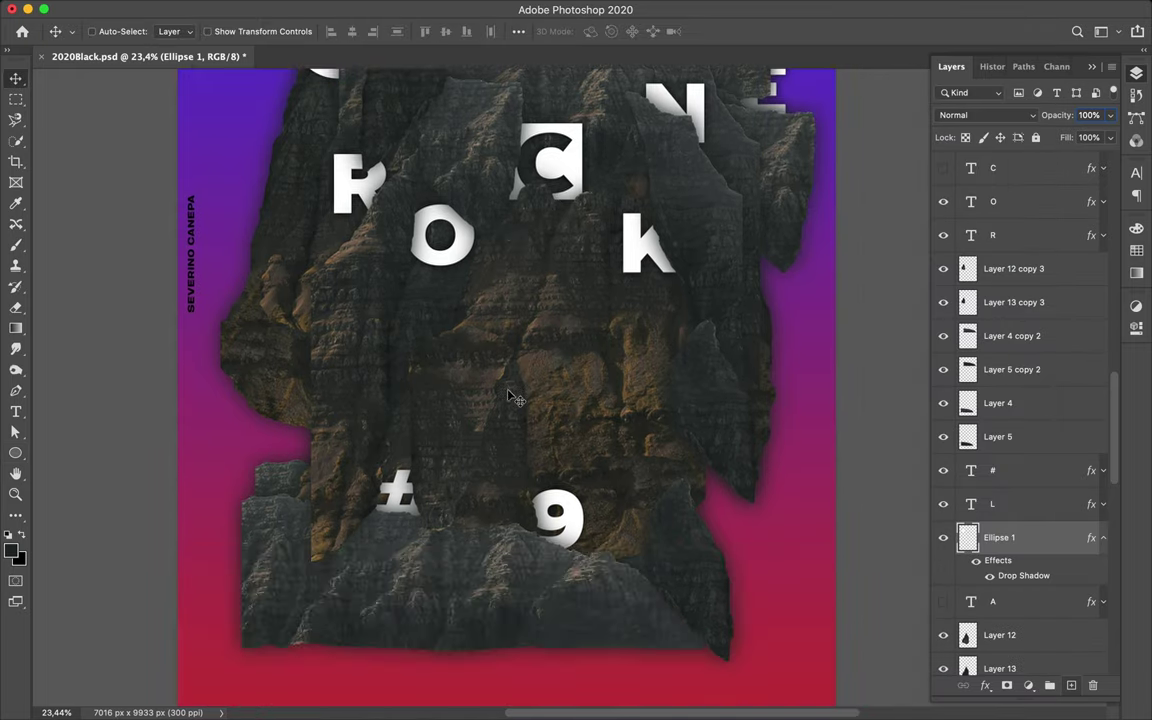
scroll(510, 396, down, 3)
scroll(510, 396, down, 1)
Open an earlier 2020Black poster from recent files and drag its dot pattern left of the R
click(127, 8)
mouse_move(160, 88)
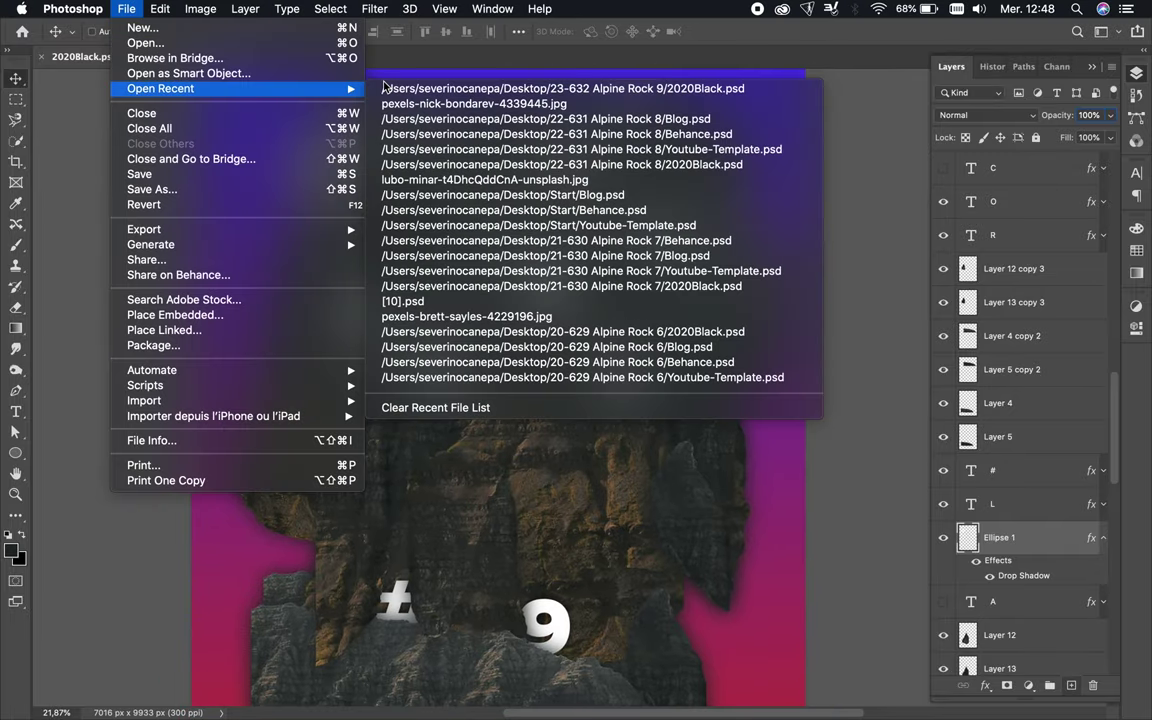
click(465, 165)
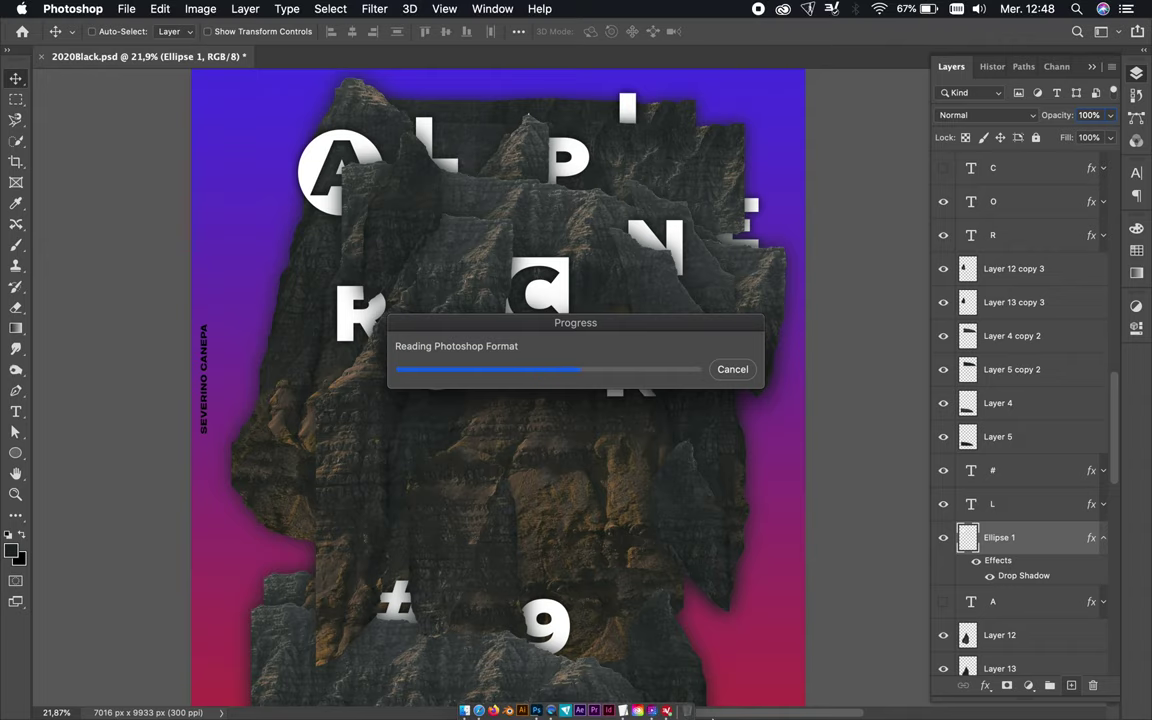
mouse_move(255, 245)
mouse_down()
mouse_move(268, 340)
mouse_move(268, 318)
mouse_move(717, 335)
mouse_move(583, 449)
mouse_up()
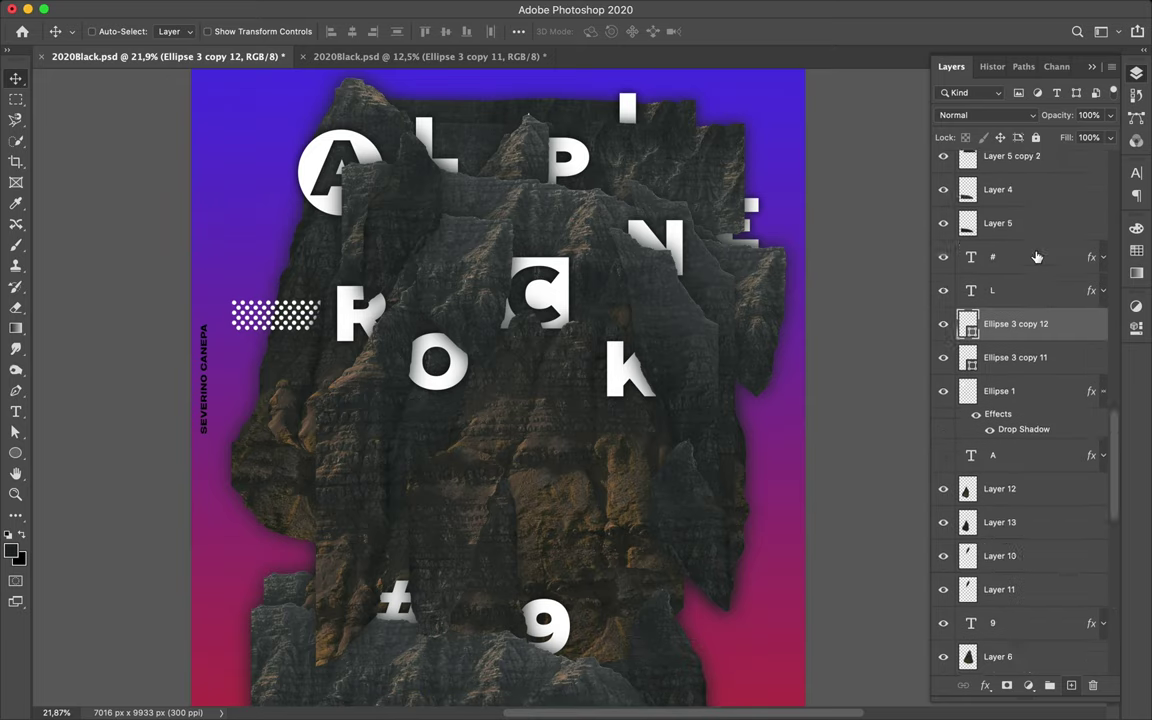
Stand the dot pattern upright as a column below the 9 and enlarge a copy
key(ctrl+t)
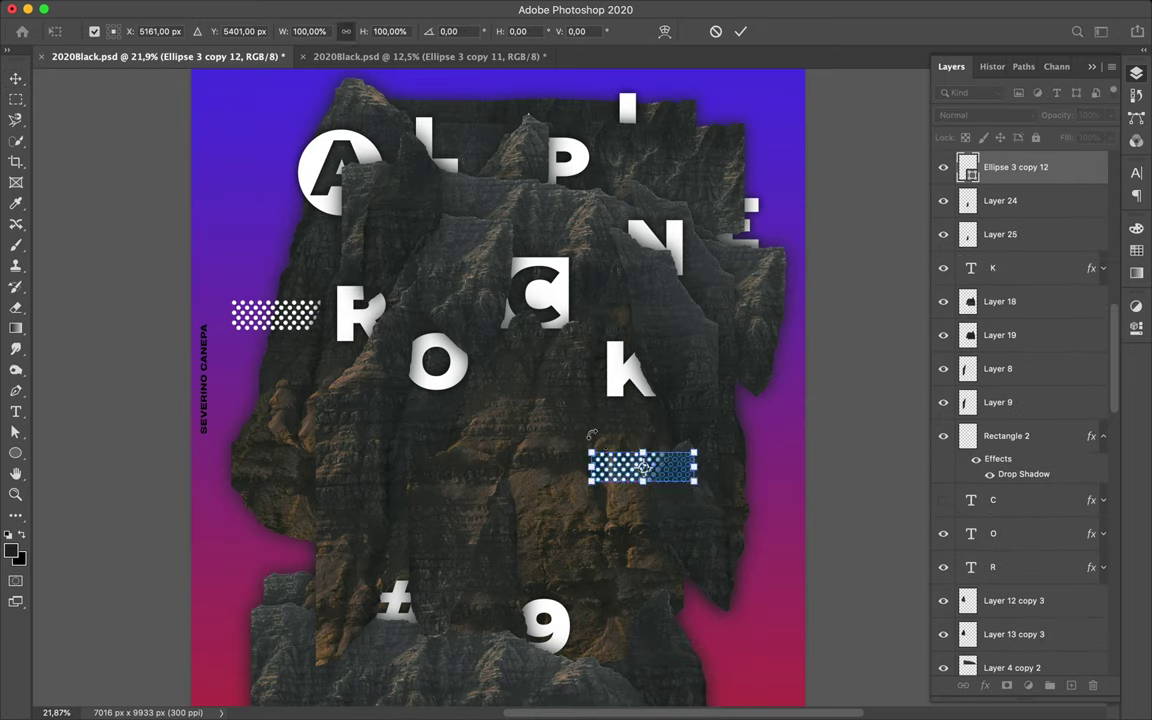
key(Return)
mouse_move(668, 487)
mouse_down()
mouse_move(600, 500)
mouse_move(580, 468)
mouse_move(553, 545)
mouse_up()
key(ctrl+t)
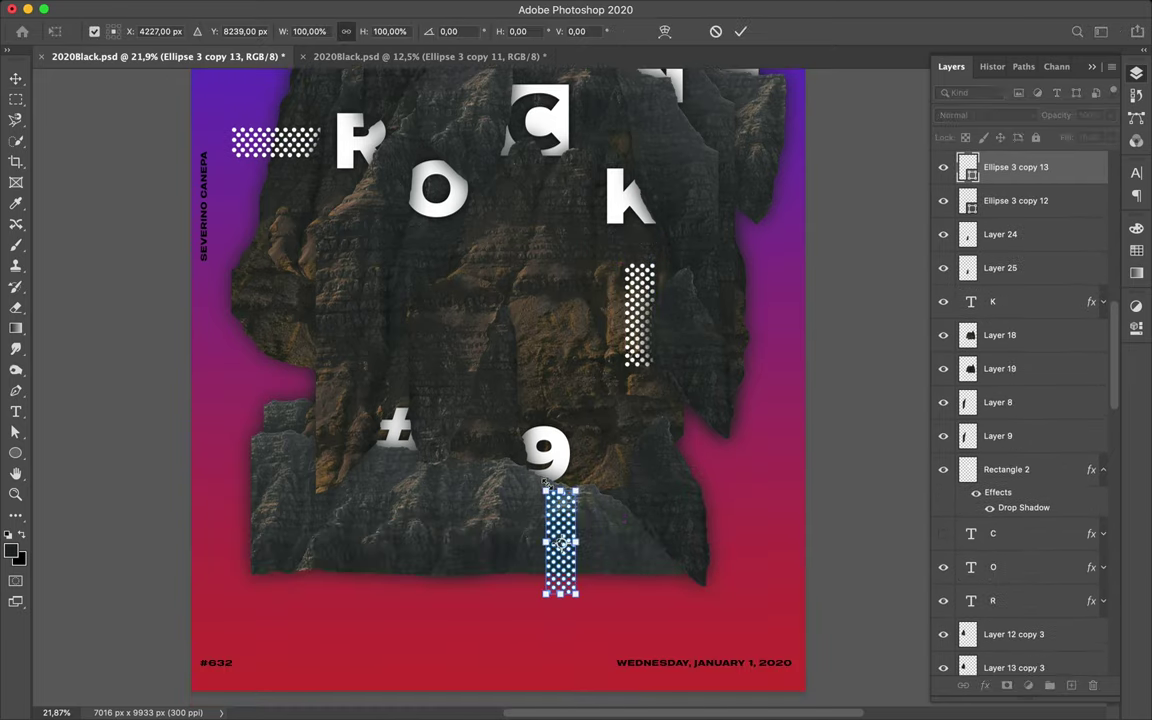
drag(527, 488, 475, 226)
key(Return)
click(695, 249)
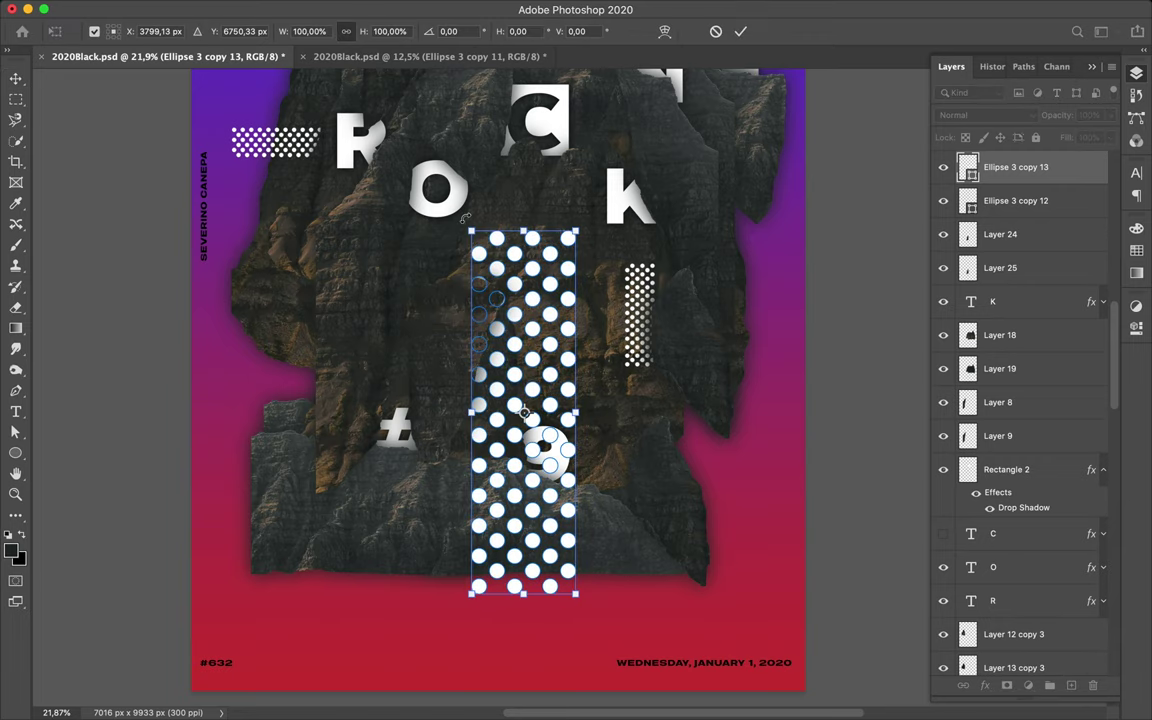
Rotate the enlarged copy into a horizontal band along the bottom edge, layered above Rectangle 1
drag(590, 600, 700, 480)
key(Return)
drag(520, 425, 600, 540)
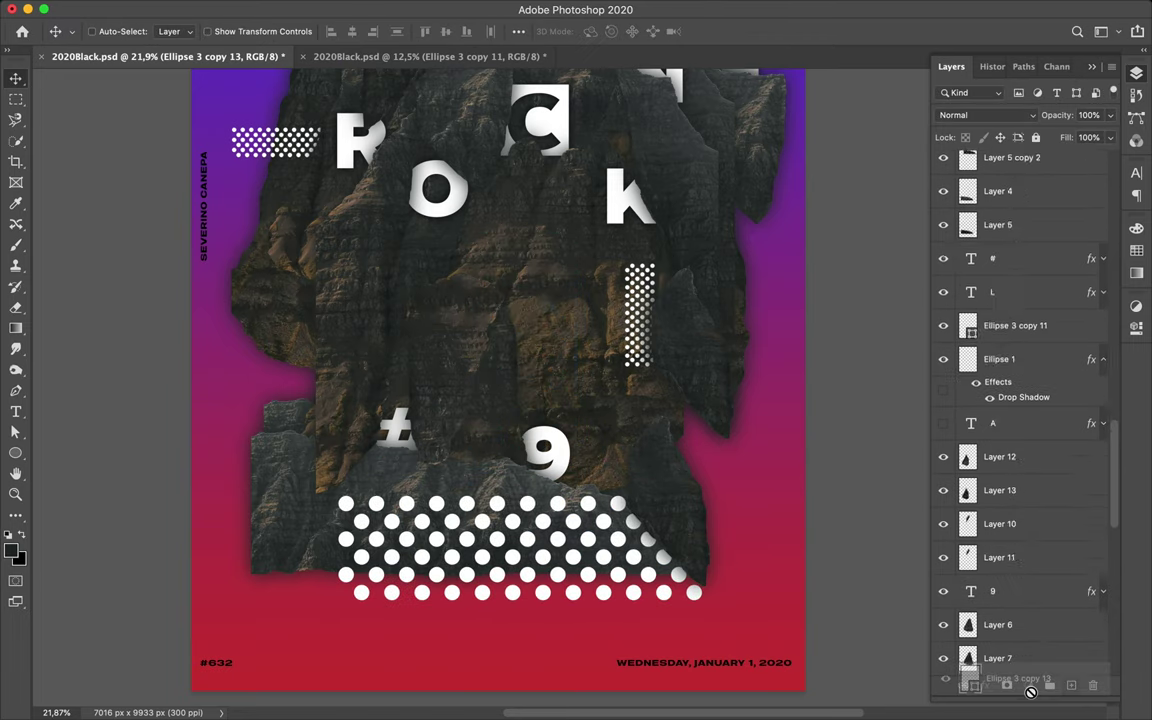
drag(1010, 218, 1029, 595)
mouse_move(582, 540)
mouse_down()
mouse_move(627, 617)
mouse_move(620, 647)
mouse_up()
Duplicate the vertical dotted column and move the copy to the top of the poster
scroll(627, 617, up, 5)
ctrl+click(648, 540)
key(ctrl+t)
key(Return)
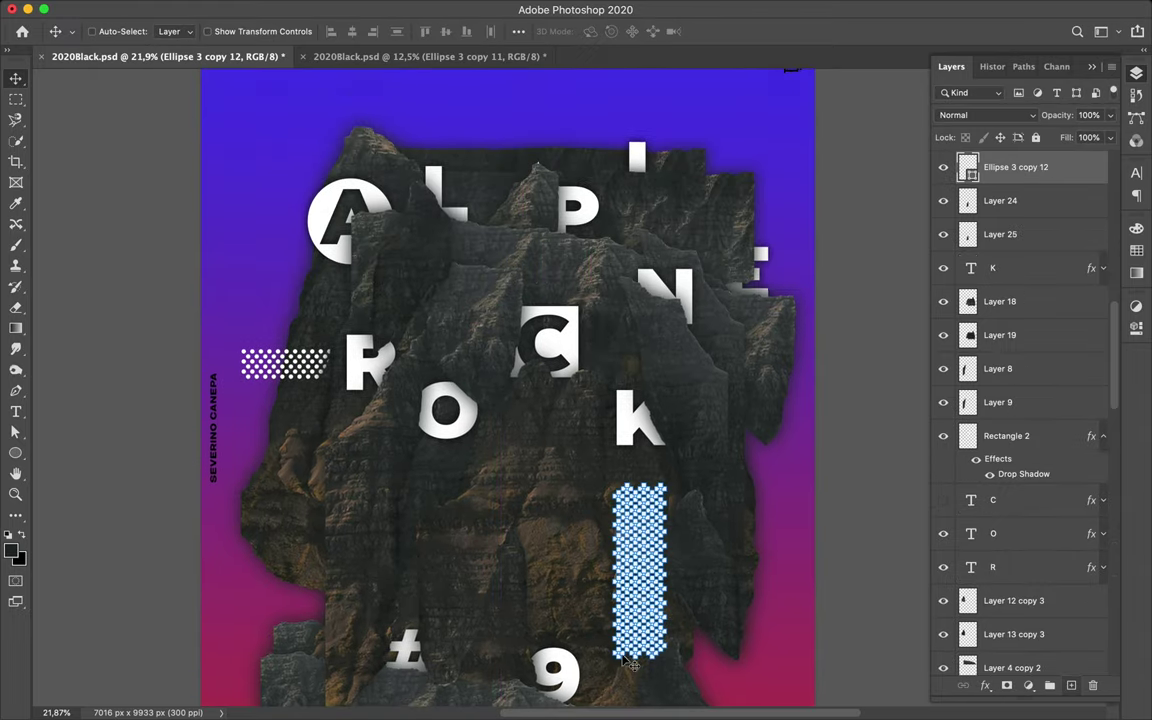
drag(285, 363, 516, 151)
mouse_move(1016, 658)
mouse_down()
mouse_move(1010, 180)
mouse_move(1003, 675)
mouse_up()
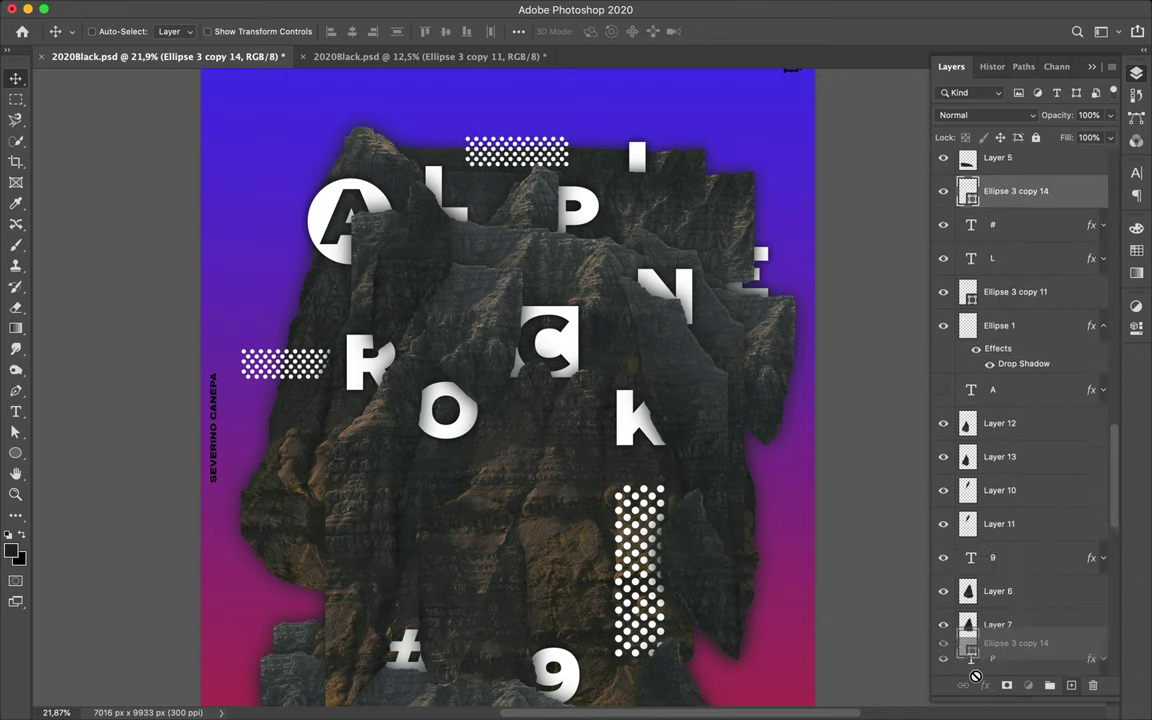
Restack the layers so Ellipse 3 copy 14 sits below Ellipse 3 copy 13
drag(1003, 675, 1010, 550)
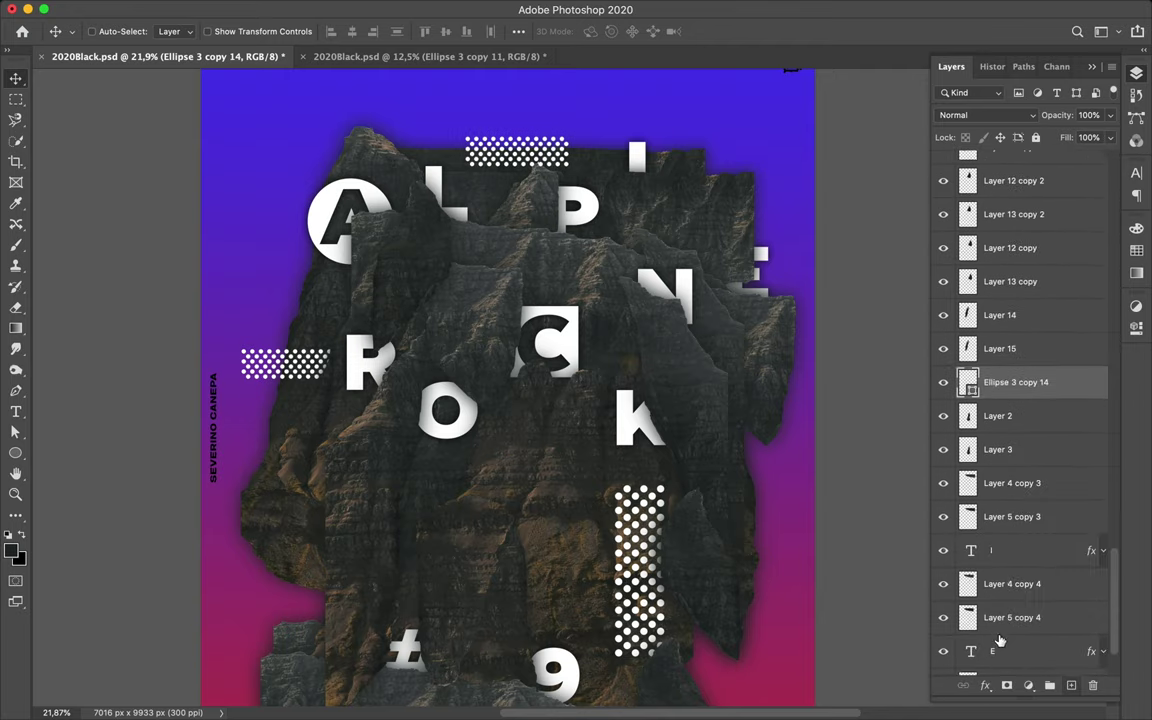
scroll(999, 640, down, 2)
drag(1012, 390, 1012, 575)
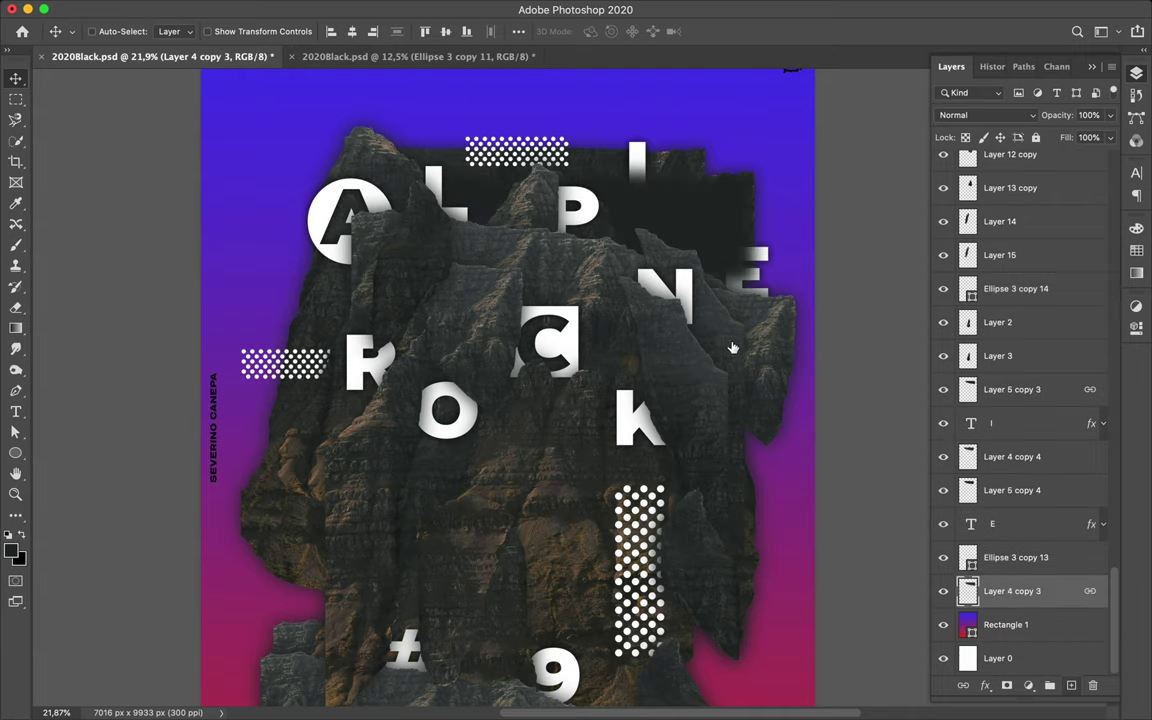
key(ctrl+z)
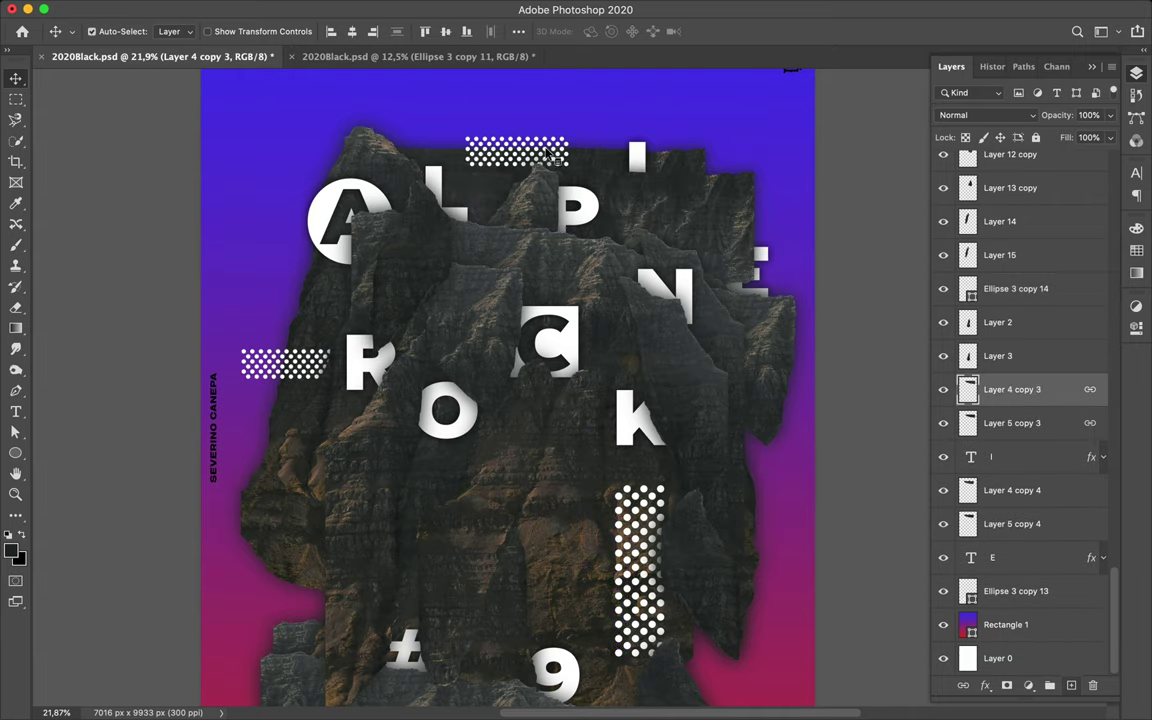
drag(1015, 288, 1020, 612)
drag(543, 177, 543, 155)
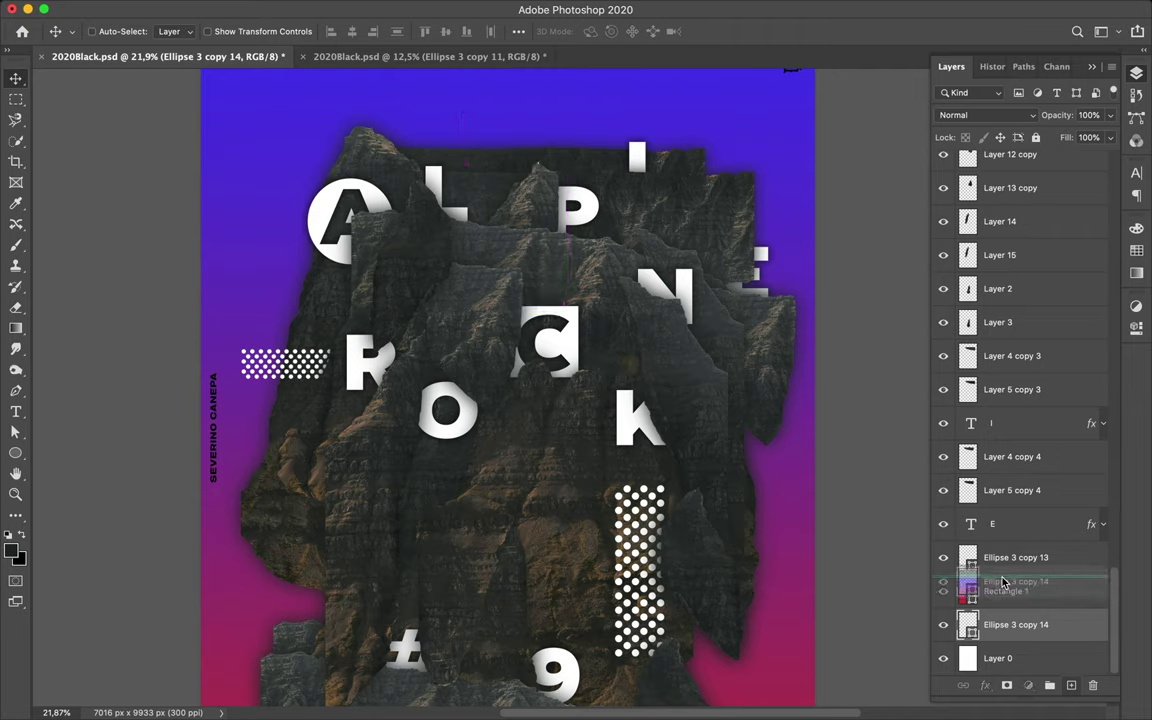
Shrink the top dotted patch to about 62% and rotate it 90 degrees
key(ctrl+t)
drag(465, 116, 505, 128)
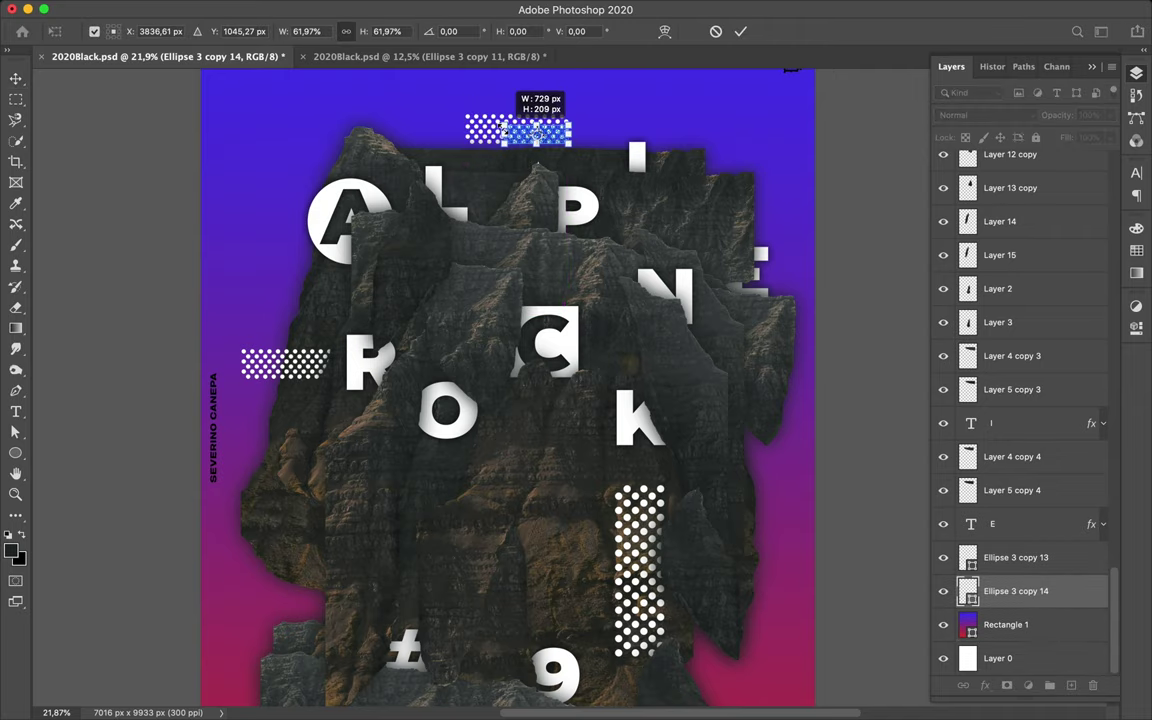
key(Return)
key(ctrl+t)
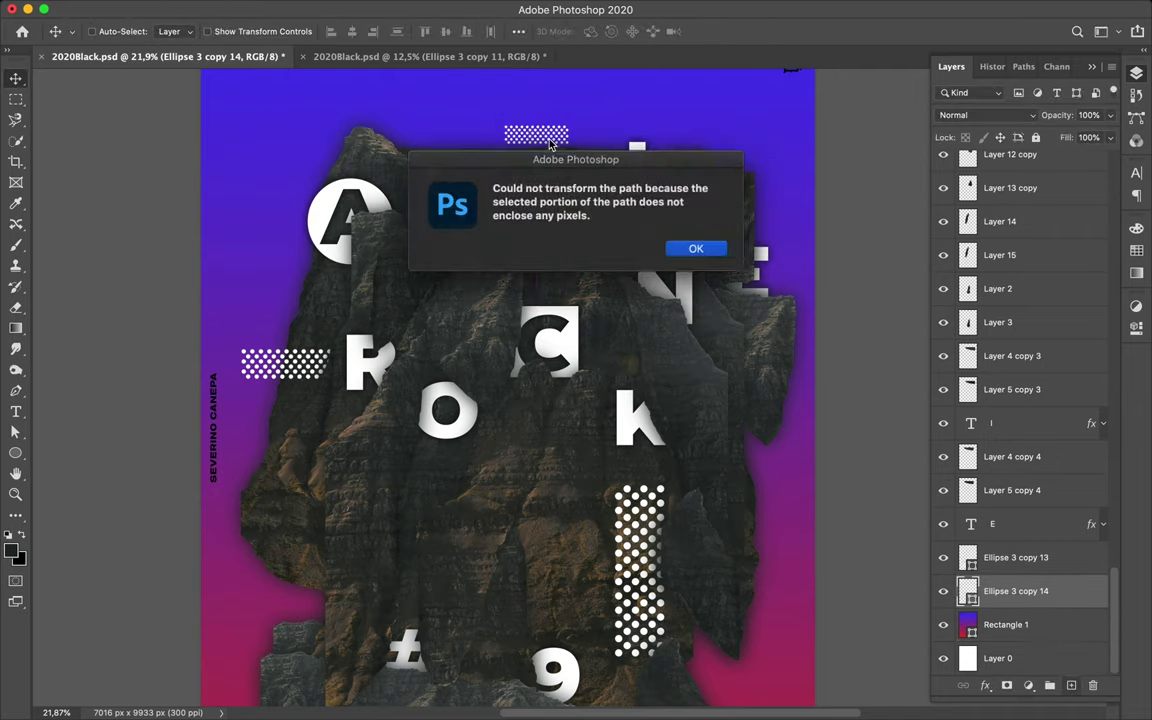
key(Return)
key(ctrl+t)
mouse_move(510, 100)
mouse_down()
mouse_move(575, 108)
mouse_move(530, 116)
mouse_up()
key(Return)
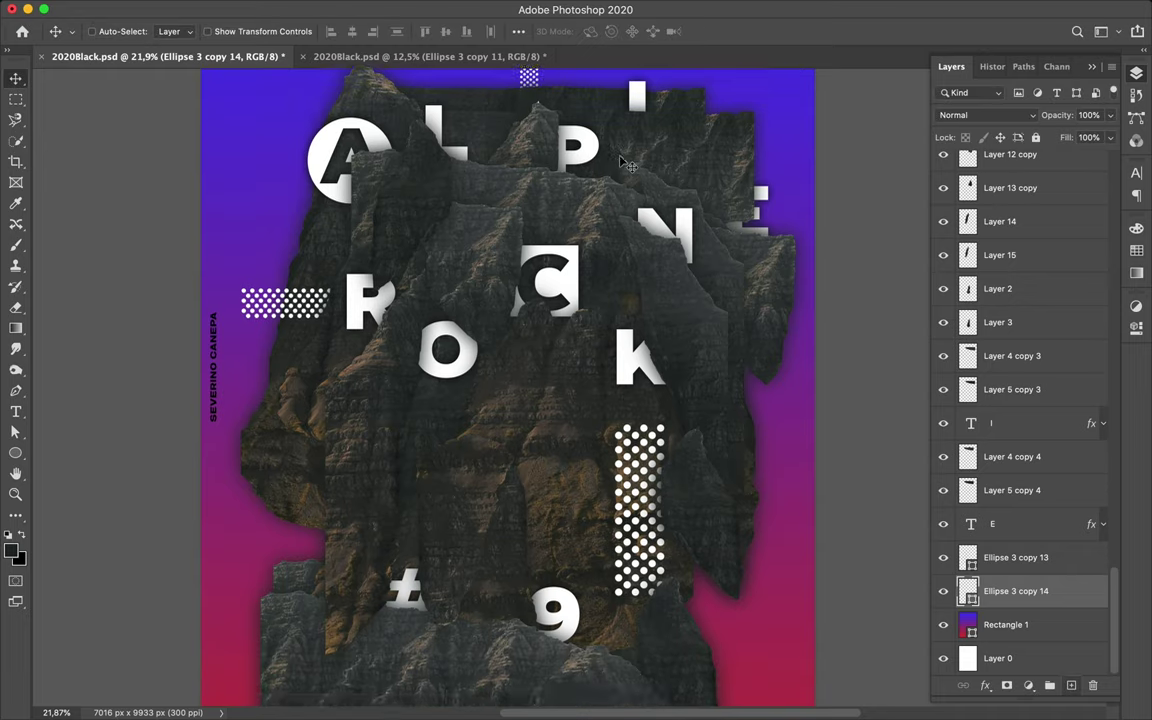
Duplicate the small dotted pattern and place the copy below the O
scroll(388, 228, down, 5)
ctrl+click(248, 240)
drag(248, 240, 385, 360)
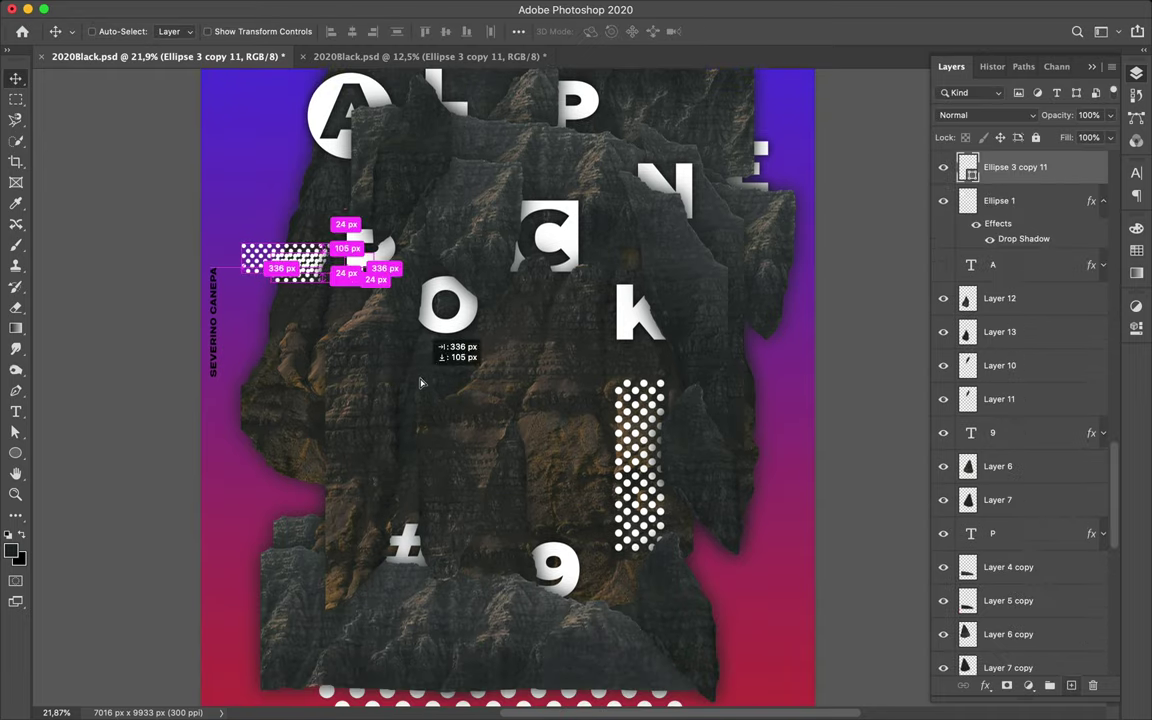
Bring the white frame shape from the APOLLO poster into the rock poster at lower left
click(430, 56)
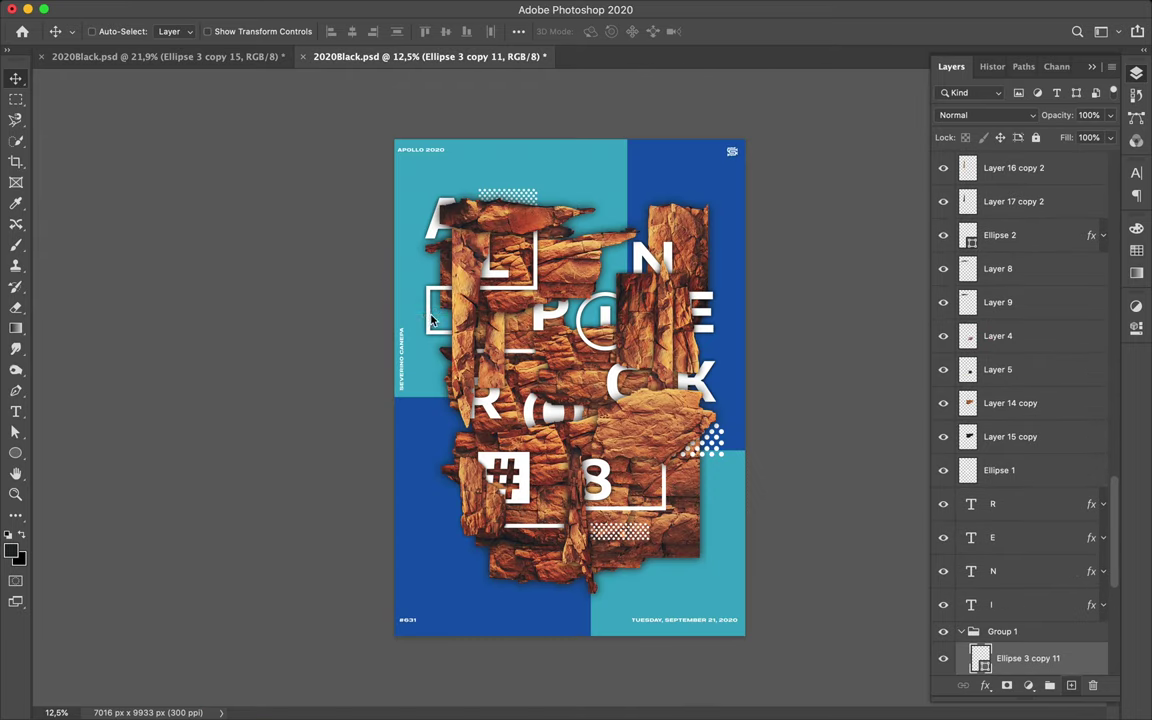
drag(430, 280, 477, 474)
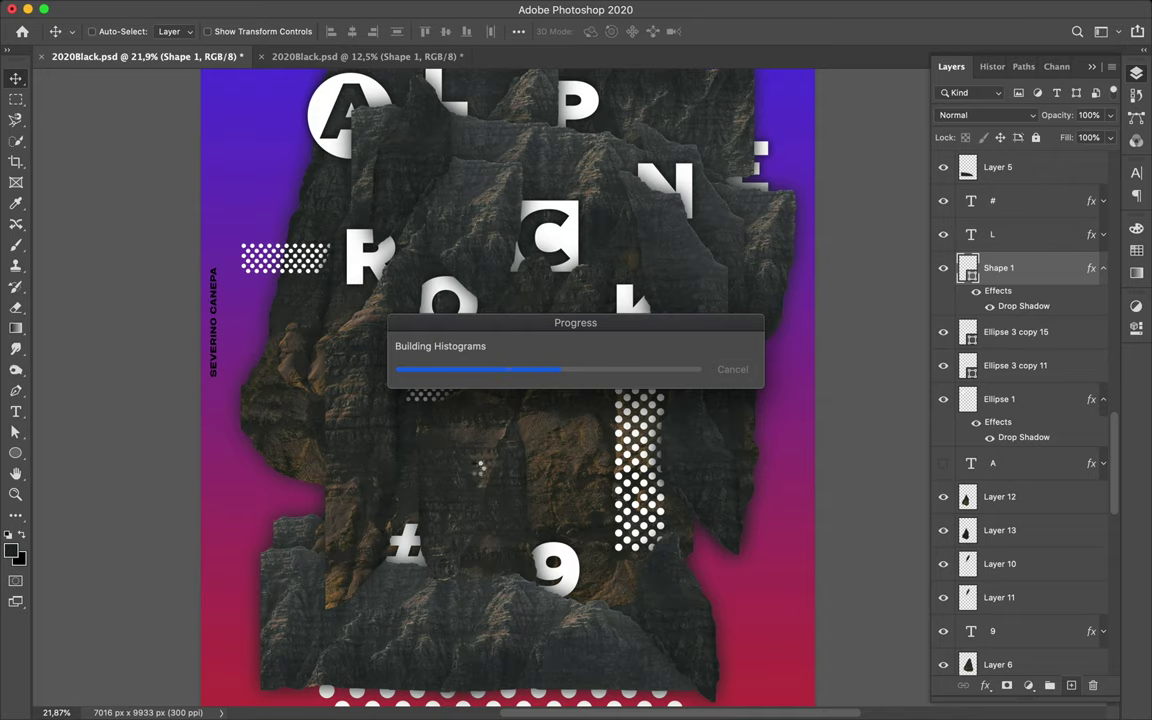
drag(477, 464, 291, 466)
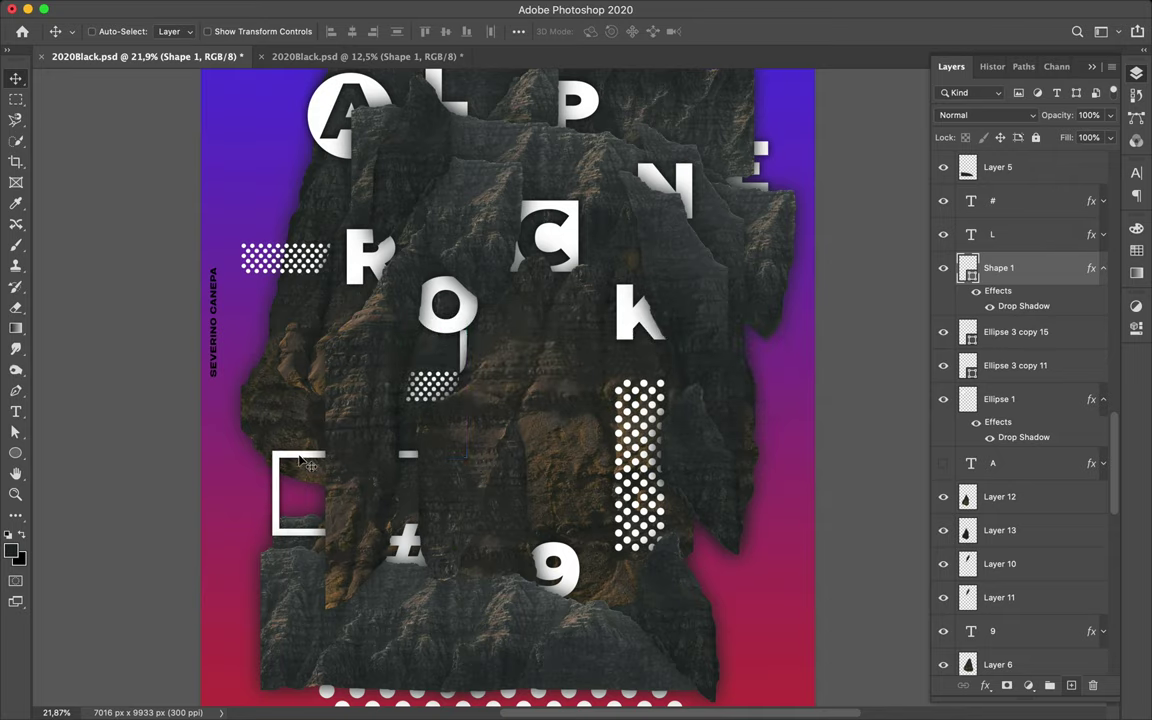
Reshape the bracket frame's path by lowering its top edge and narrowing it
key(a)
key(p)
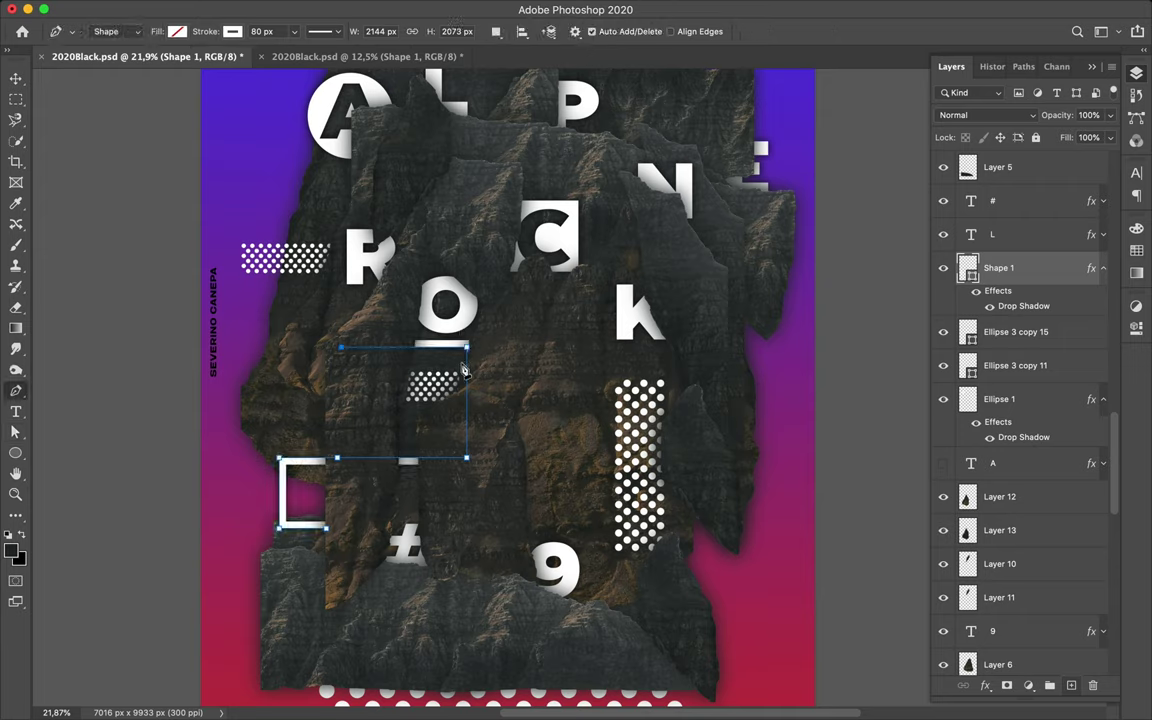
key(a)
click(447, 346)
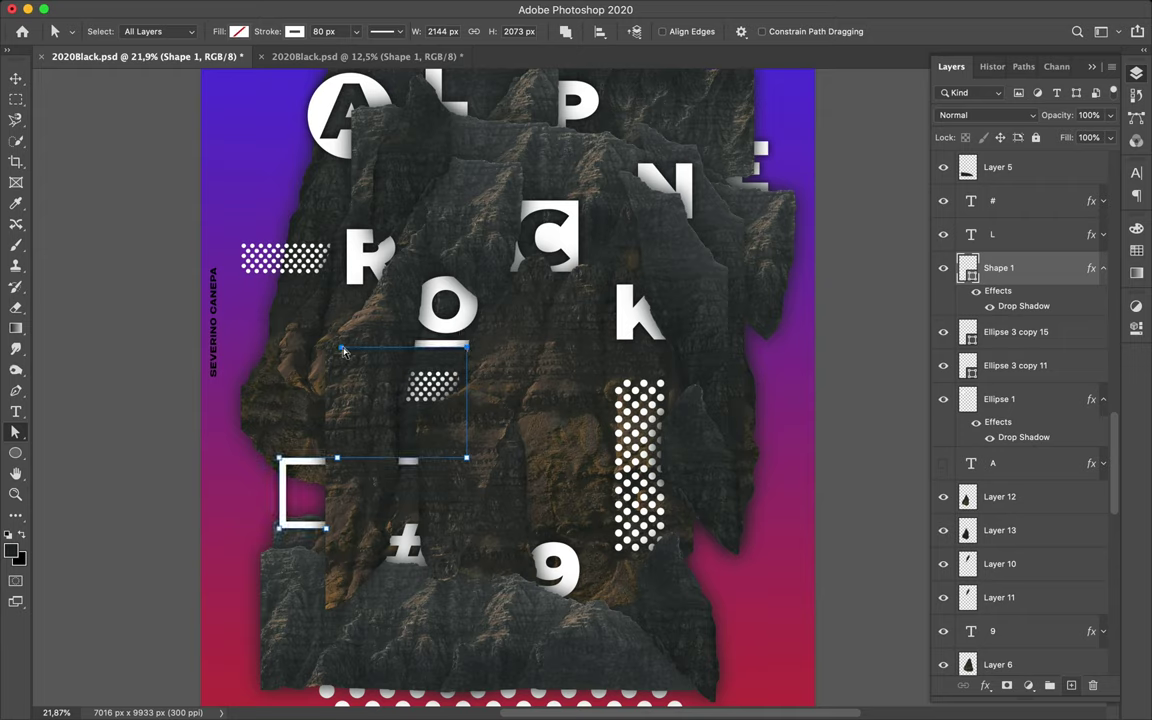
drag(468, 356, 469, 361)
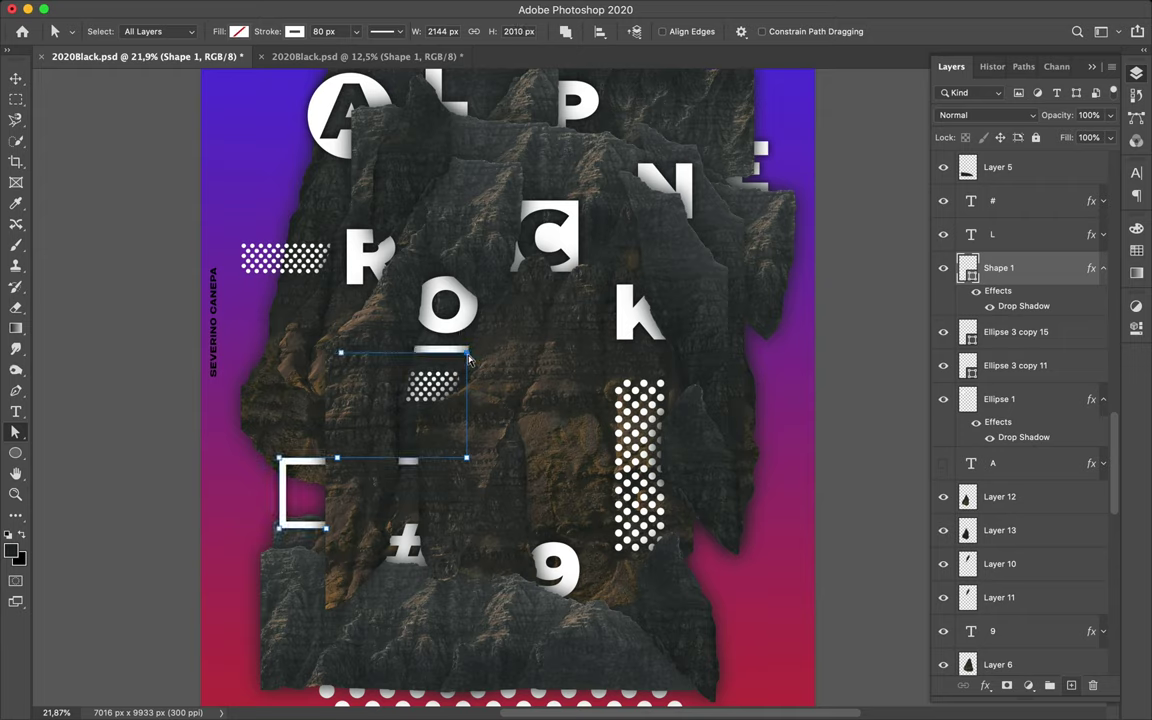
drag(468, 462, 459, 461)
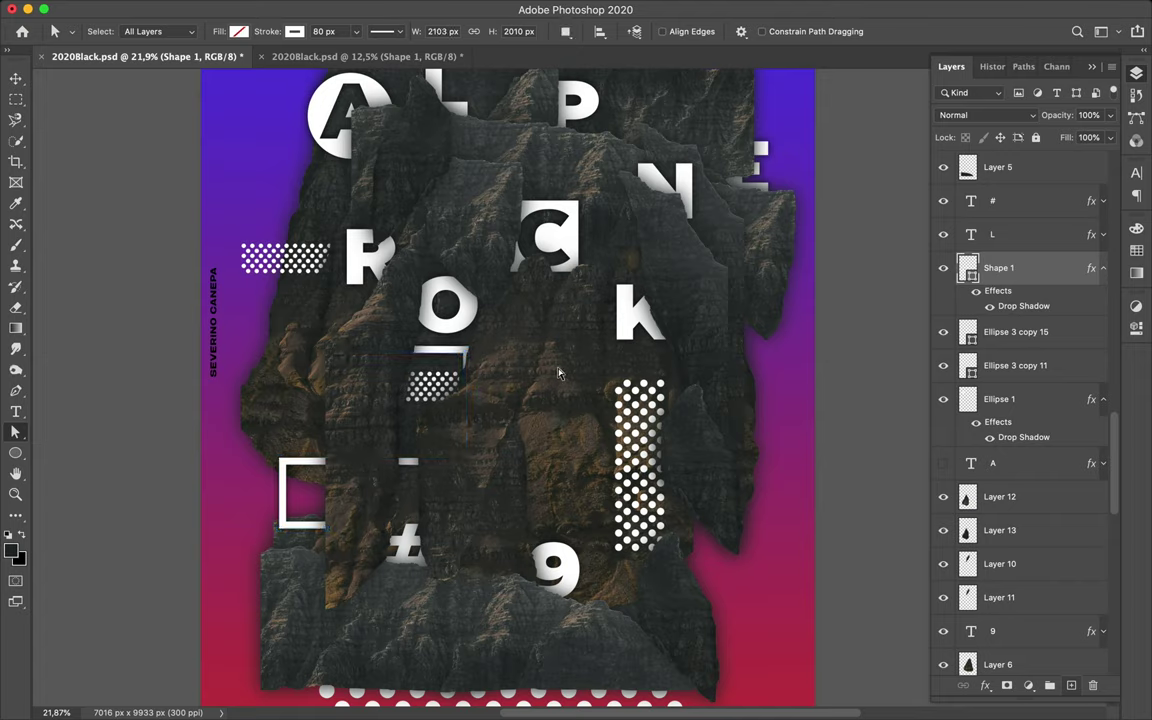
Draw an outlined rectangle square around the 9, raise its layer, and enlarge it
click(15, 453)
click(70, 405)
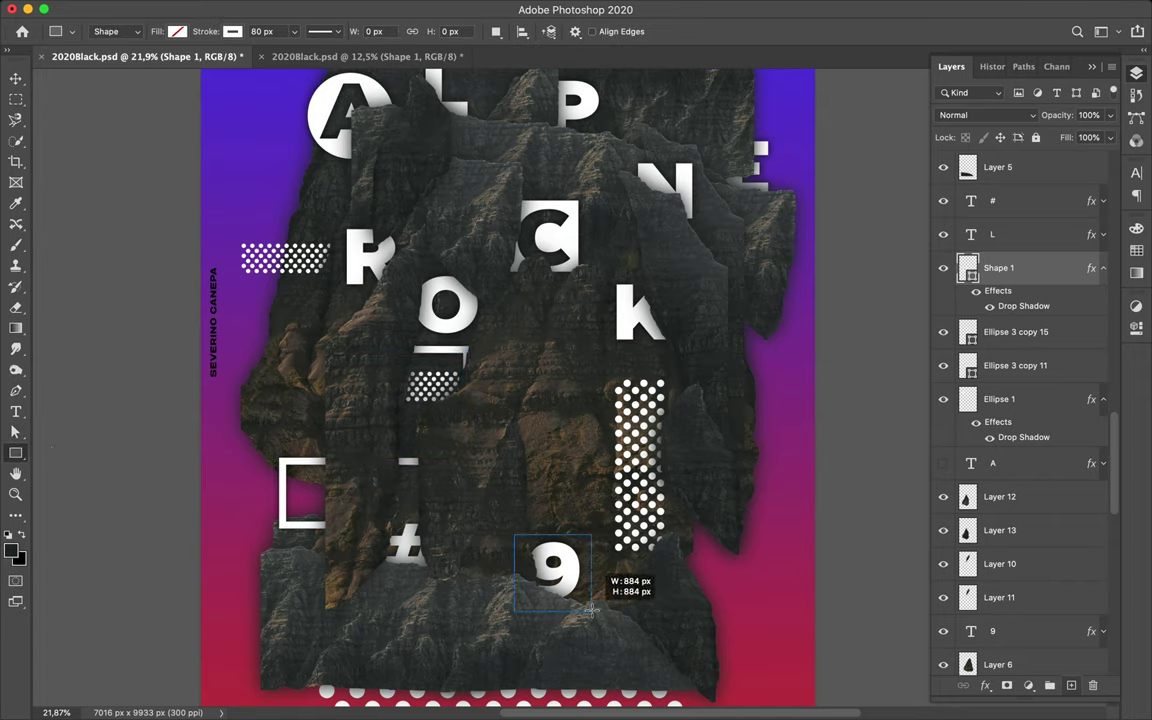
drag(590, 607, 591, 607)
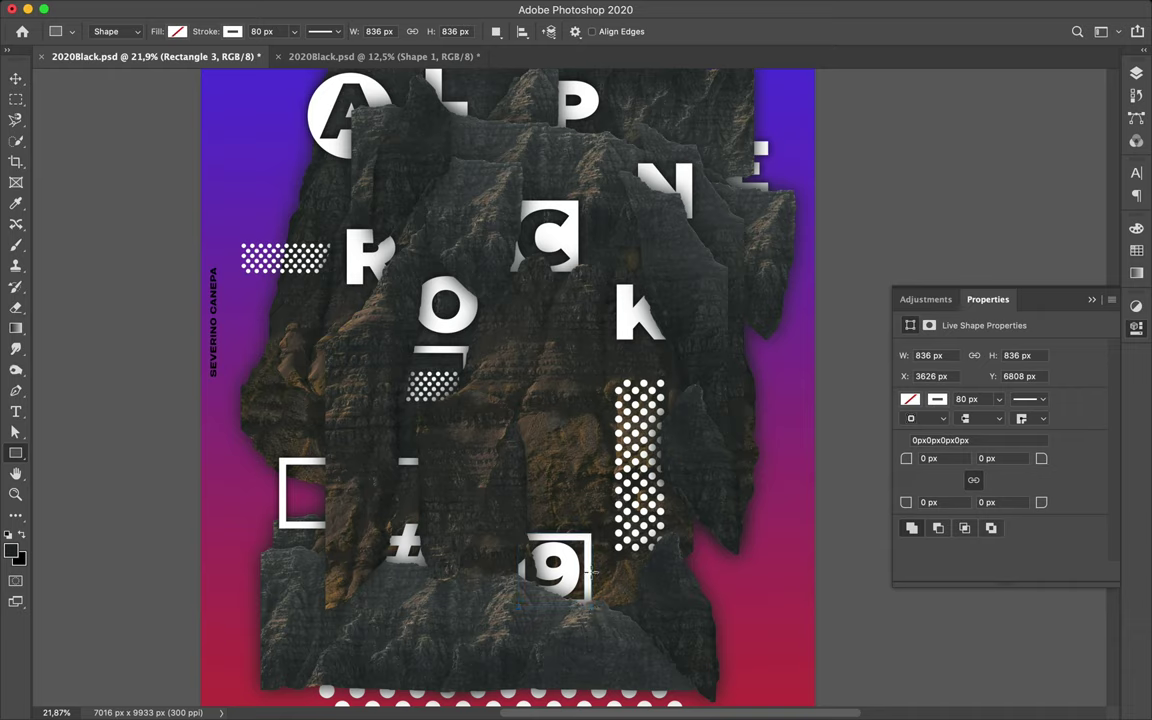
click(1136, 73)
drag(1036, 285, 1046, 290)
key(ctrl+t)
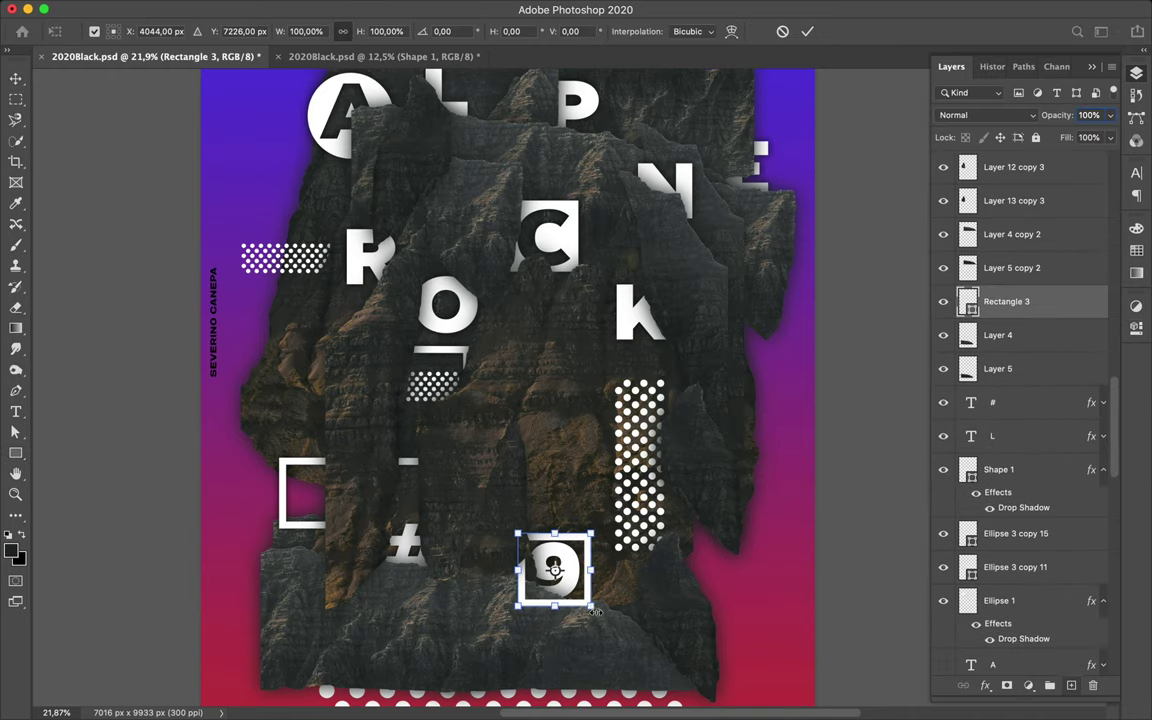
drag(594, 611, 600, 614)
key(Return)
key(v)
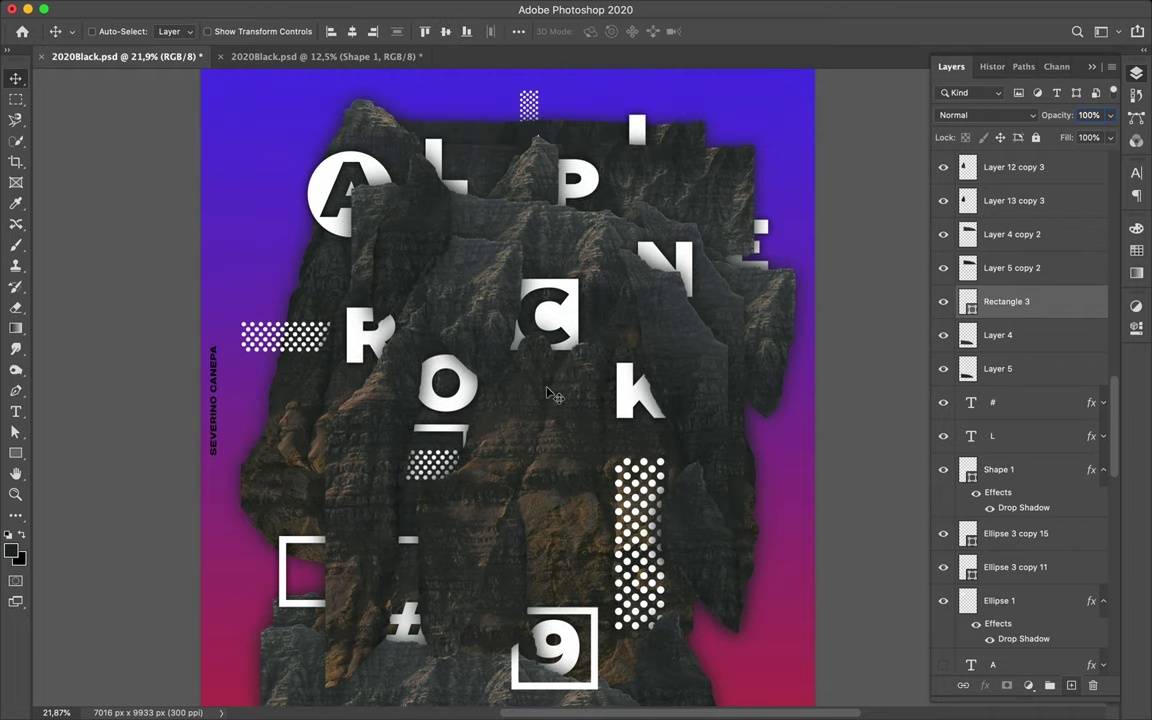
Duplicate the lower-left bracket frame and move the copy up beside C and K
key(p)
click(501, 440)
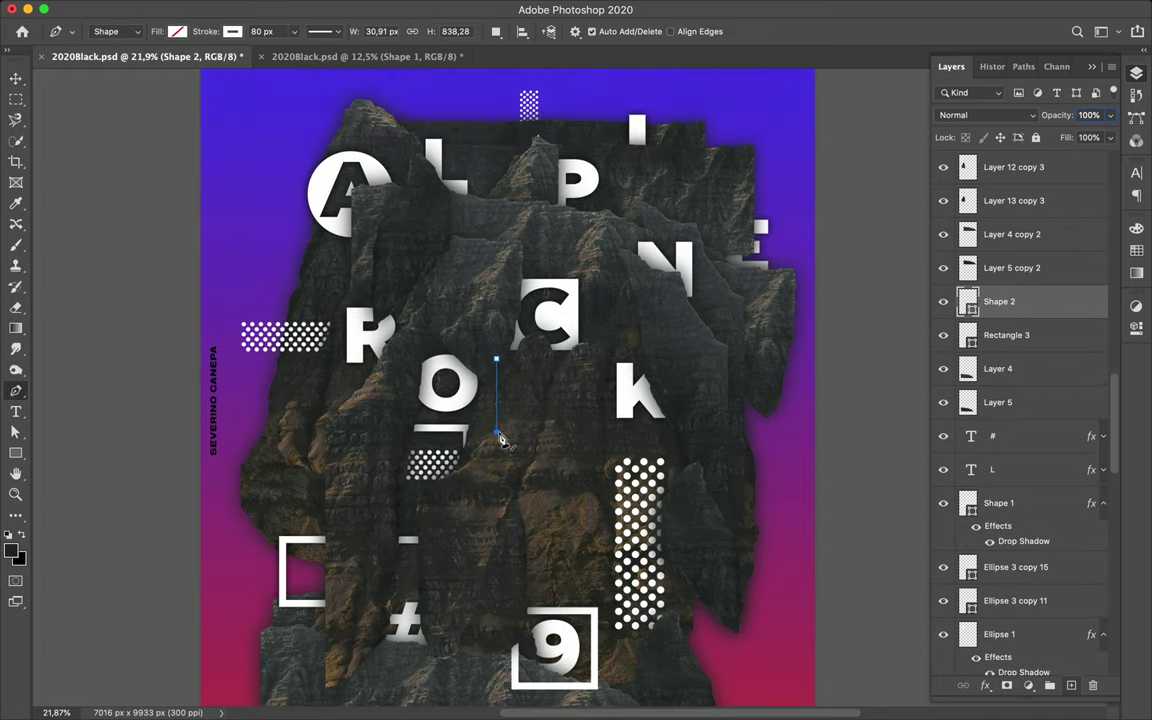
key(ctrl+z)
key(v)
click(998, 469)
key(ctrl+j)
drag(1053, 485, 1022, 240)
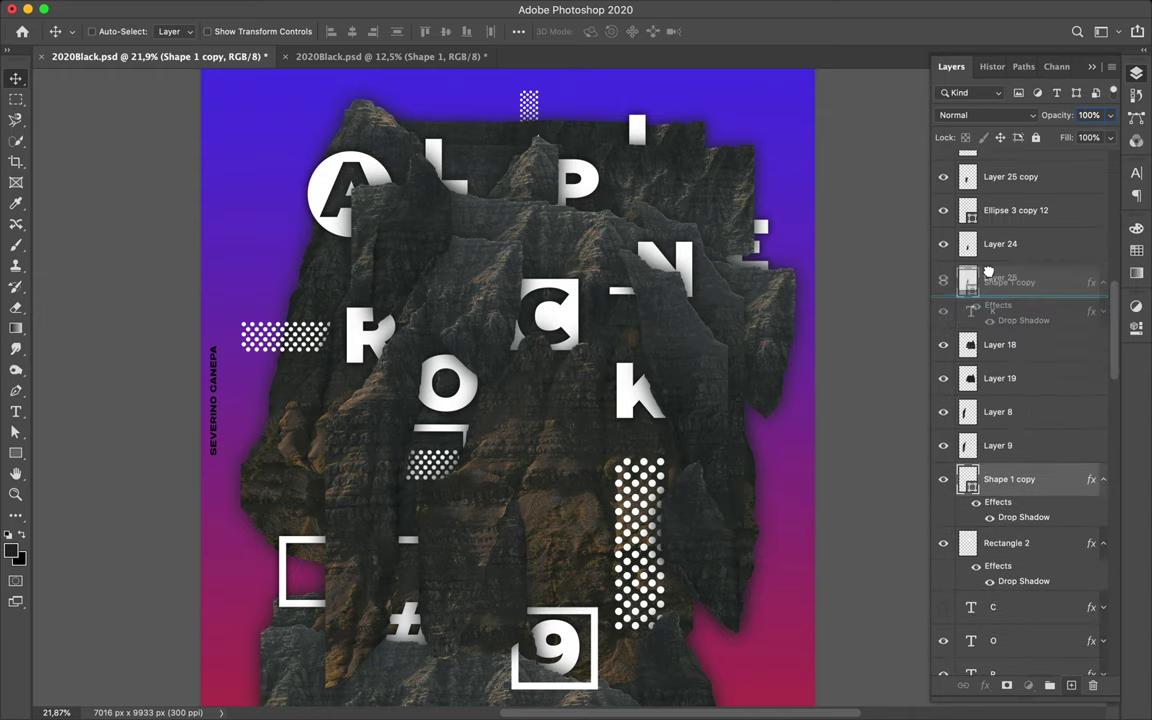
key(a)
drag(590, 440, 535, 427)
Widen the copied frame to 2553 px and pull its top-right corner left
double_click(520, 431)
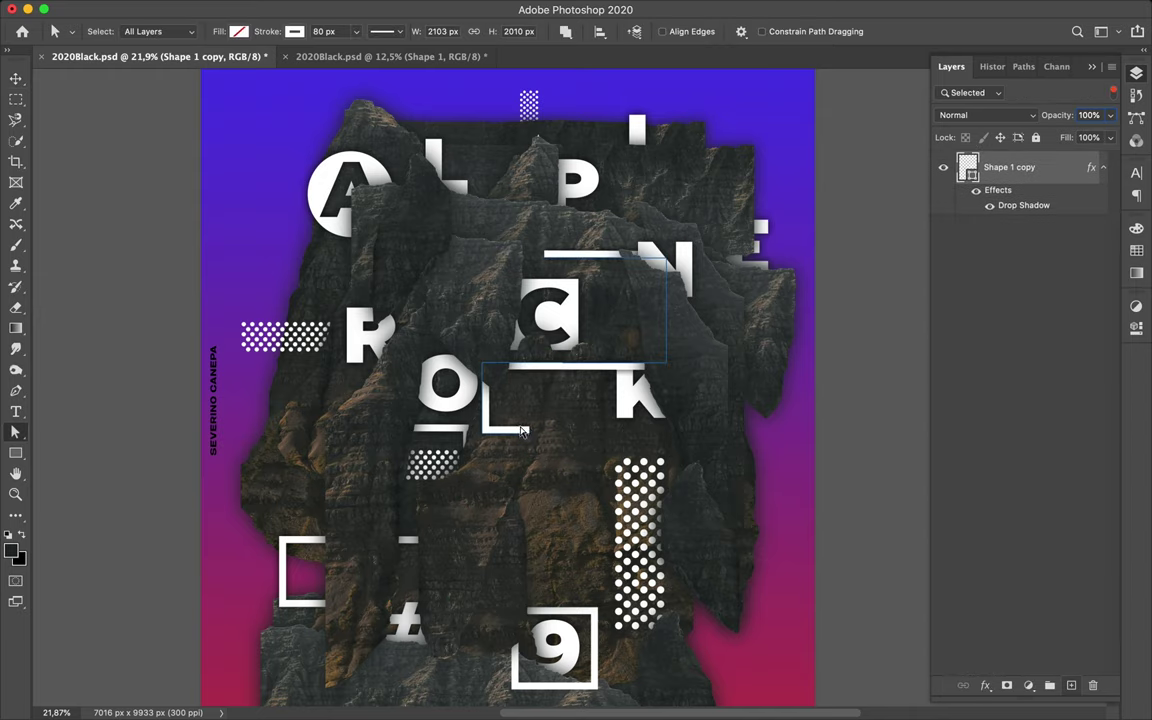
key(v)
drag(648, 385, 656, 387)
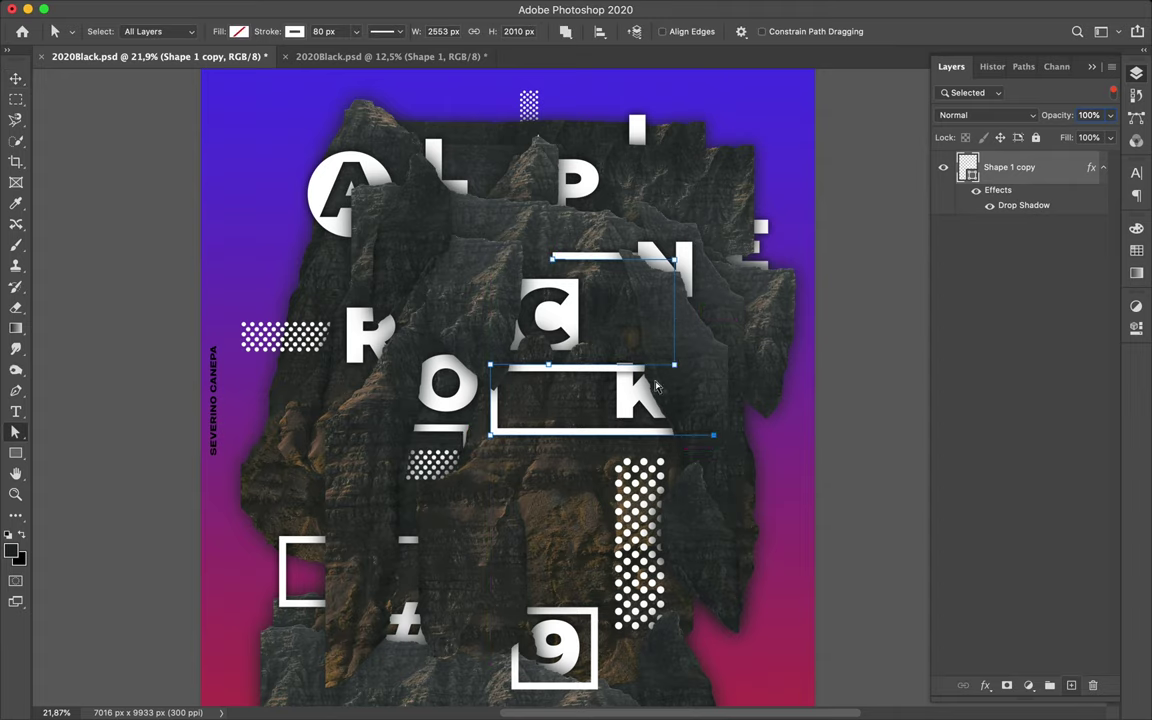
drag(676, 263, 600, 260)
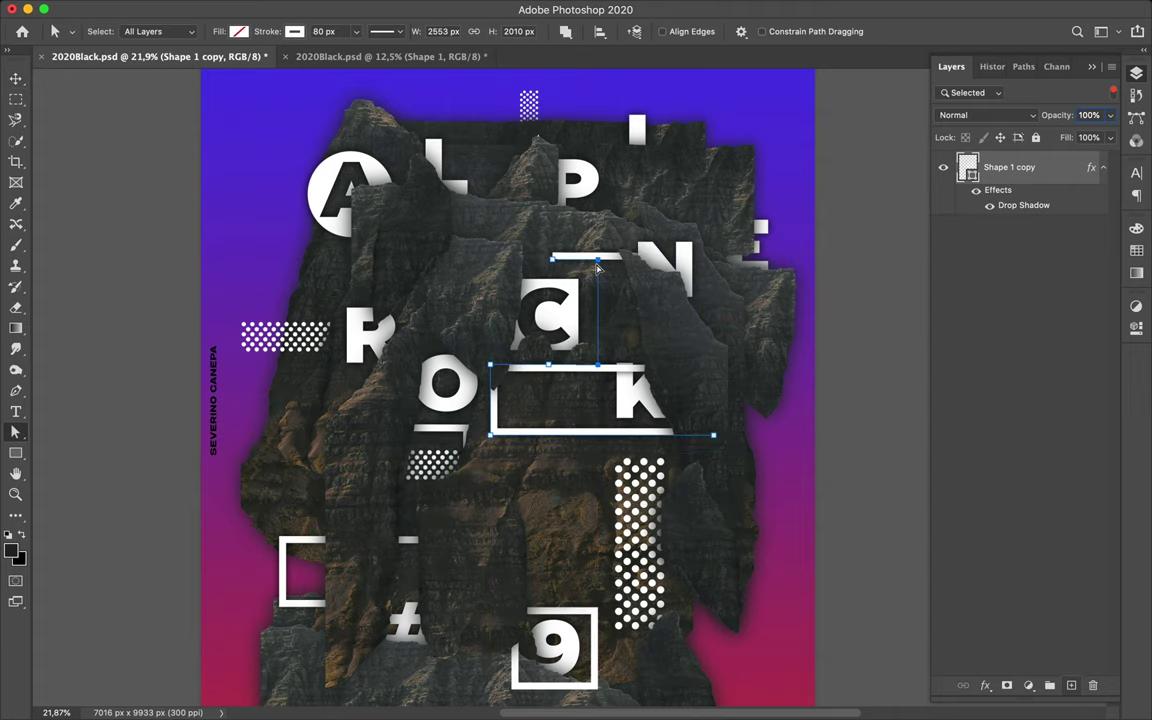
double_click(498, 267)
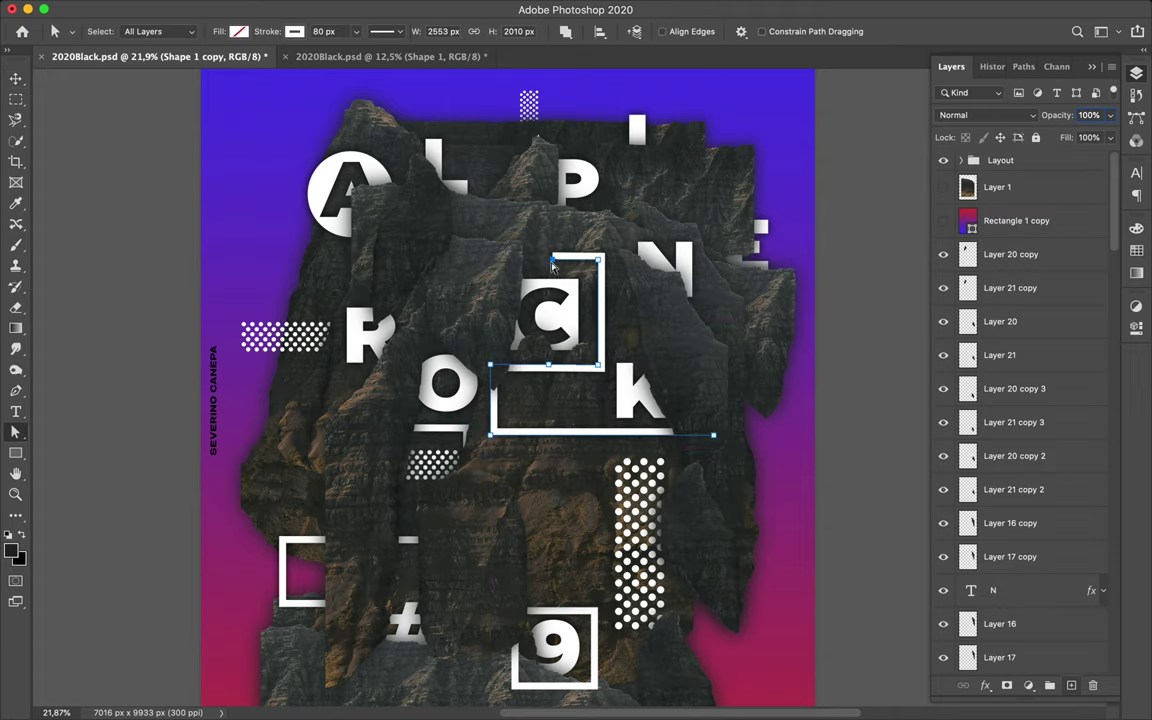
Set the starting point for a new Shape 2 line
scroll(522, 428, down, 1)
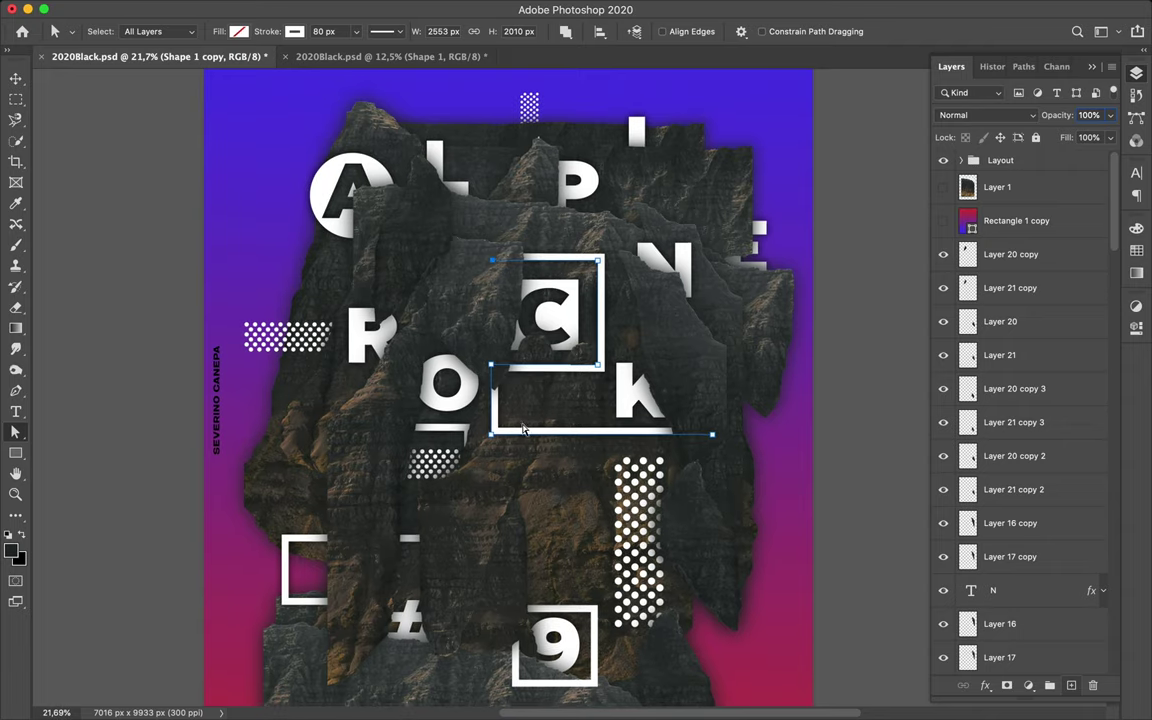
scroll(1011, 400, down, 10)
click(1000, 322)
Draw a short white diagonal line on the rock and raise its layer
key(u)
drag(470, 527, 512, 487)
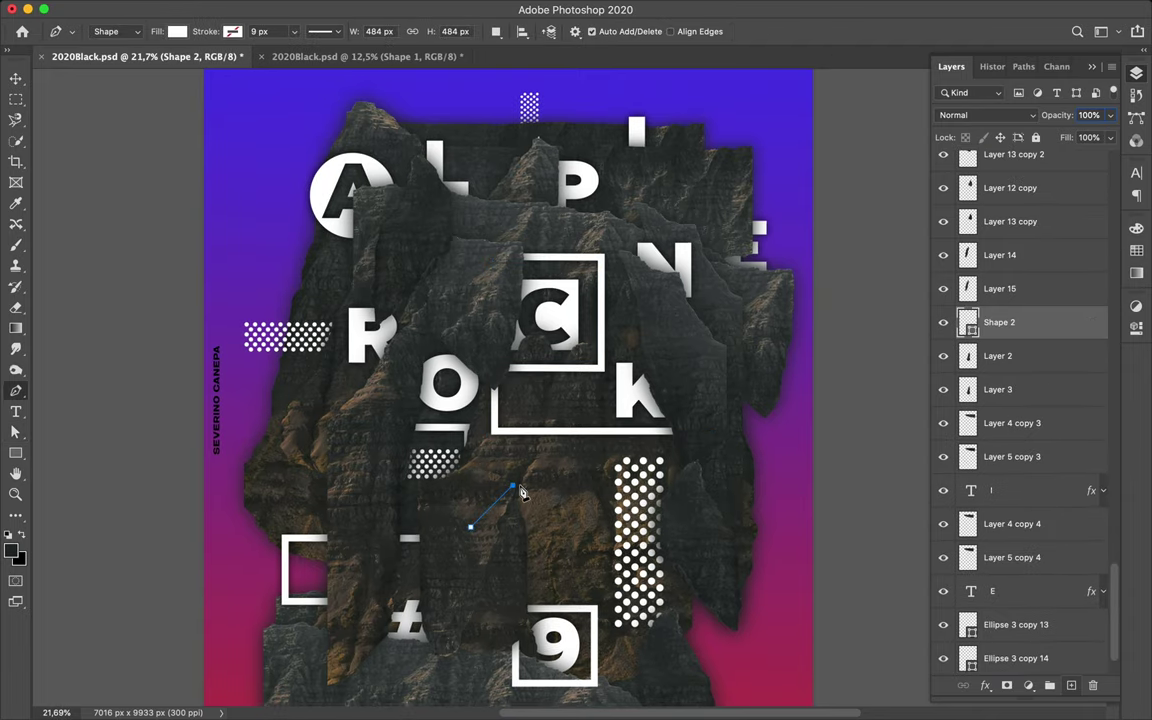
key(v)
drag(1000, 322, 1003, 119)
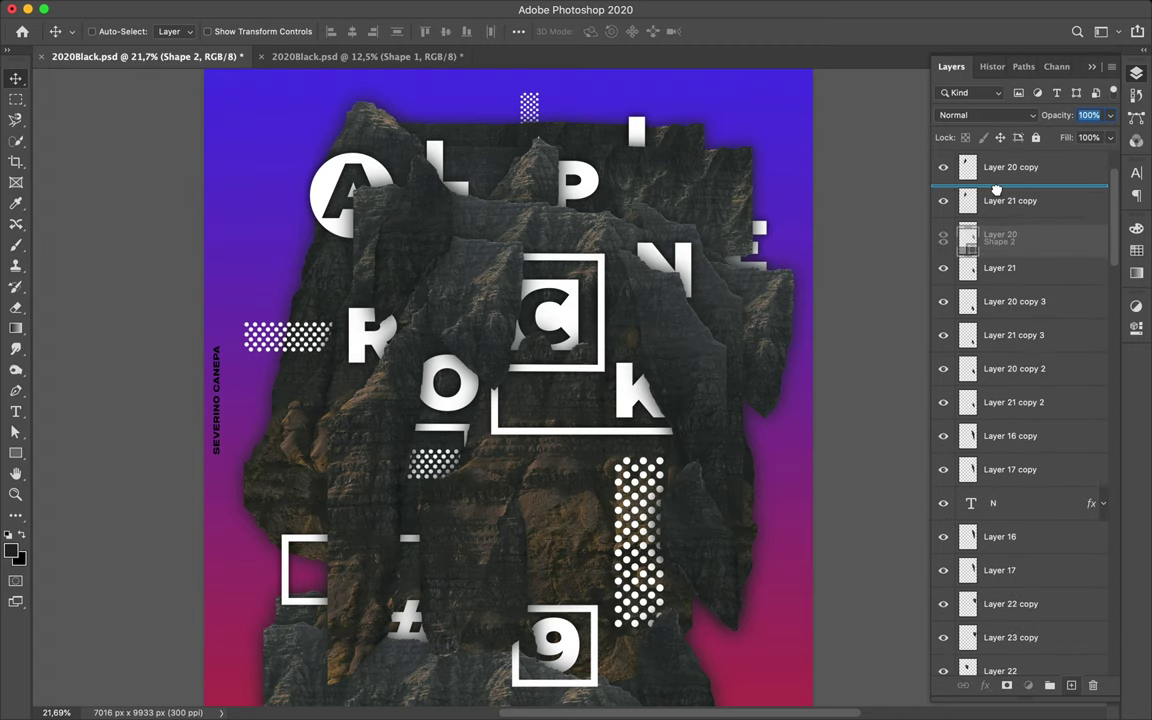
drag(1003, 119, 997, 244)
mouse_move(510, 515)
mouse_down()
mouse_move(772, 468)
mouse_move(472, 506)
mouse_move(486, 545)
mouse_up()
key(a)
click(238, 31)
Duplicate the diagonal line into a group of eight parallel stripe lines
key(v)
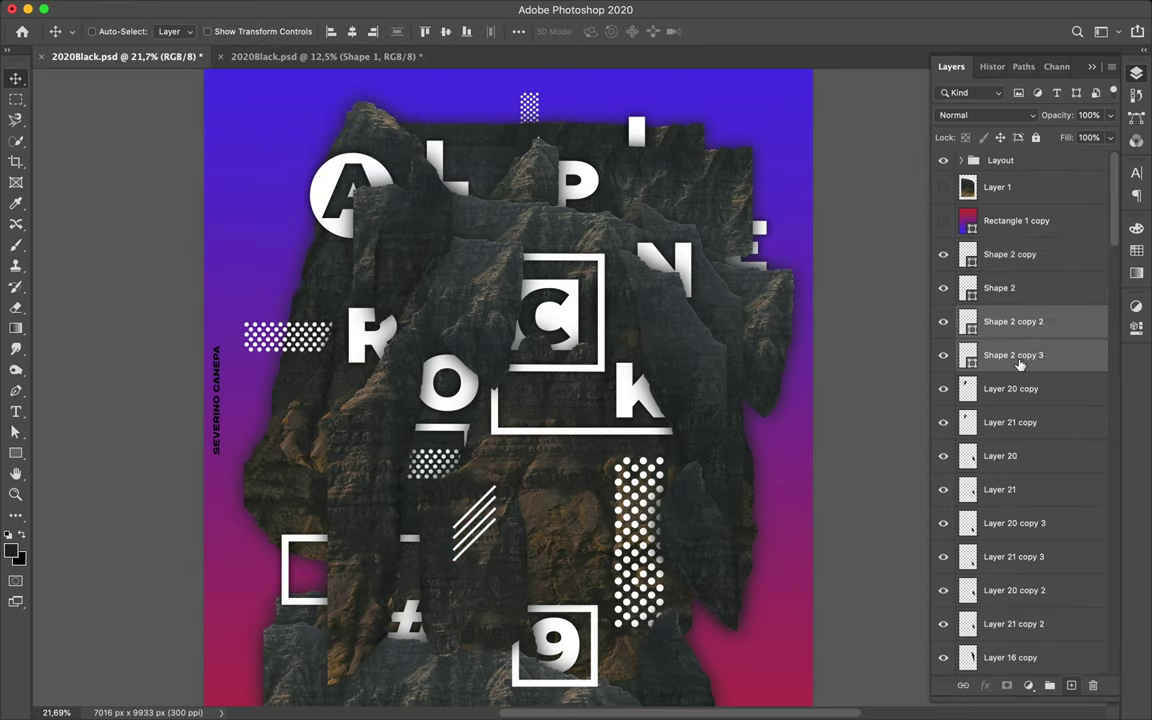
shift+click(1006, 254)
key(ctrl+g)
click(962, 251)
click(1030, 375)
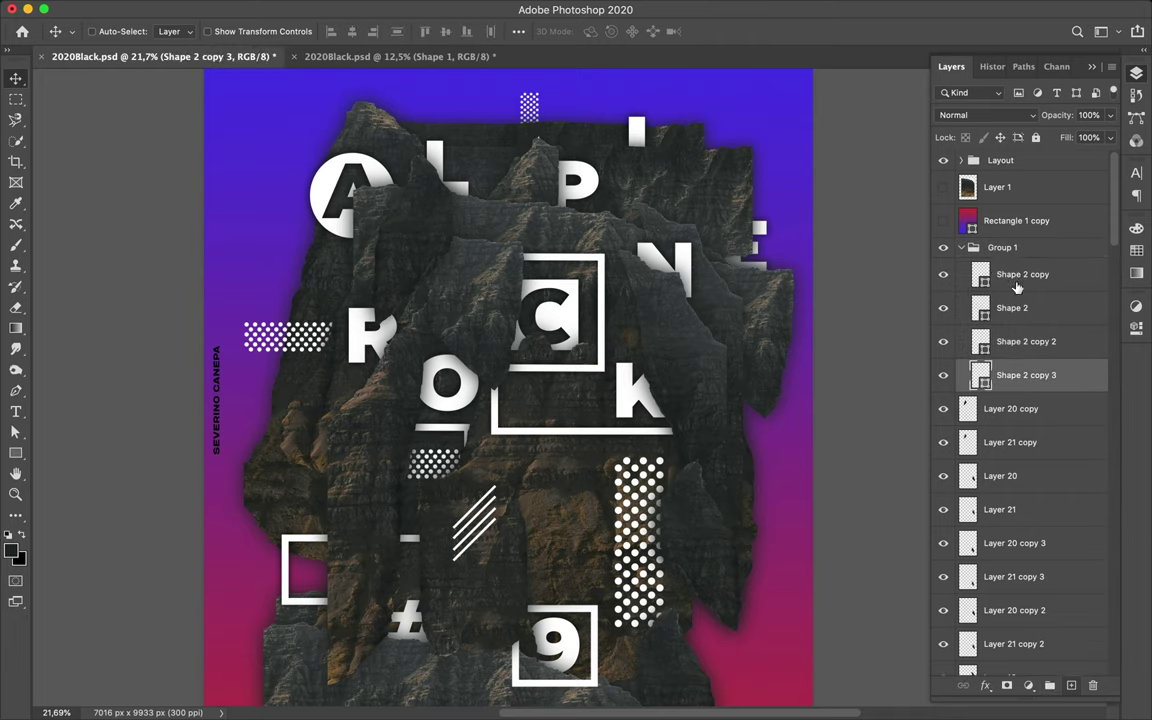
shift+click(1030, 274)
drag(490, 505, 490, 553)
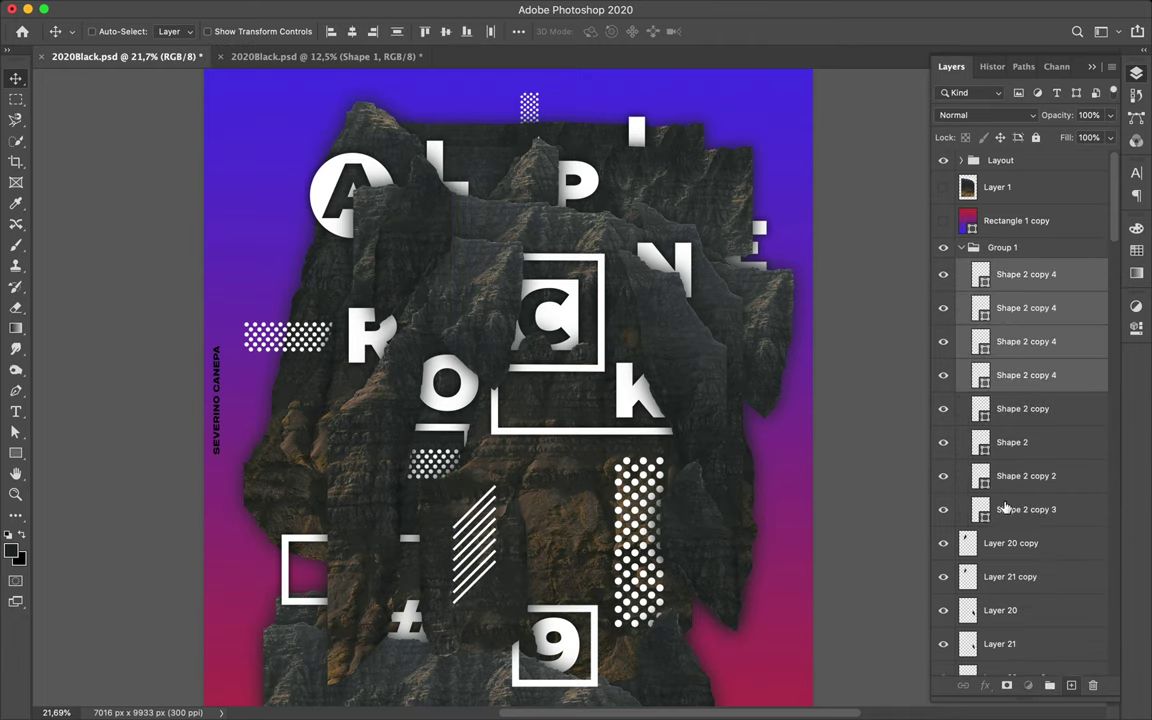
shift+click(1026, 509)
drag(1026, 340, 1000, 262)
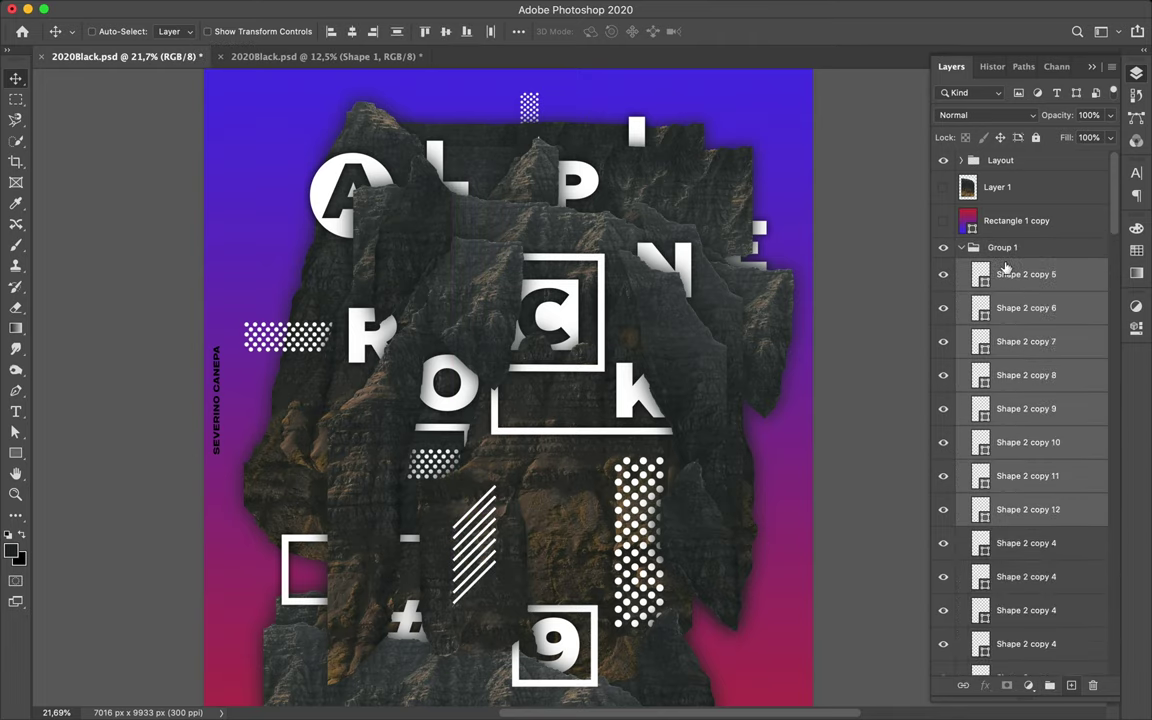
Merge and rasterize the stripe lines, then marquee-select the portion to keep
key(ctrl+e)
right_click(998, 281)
click(873, 264)
key(m)
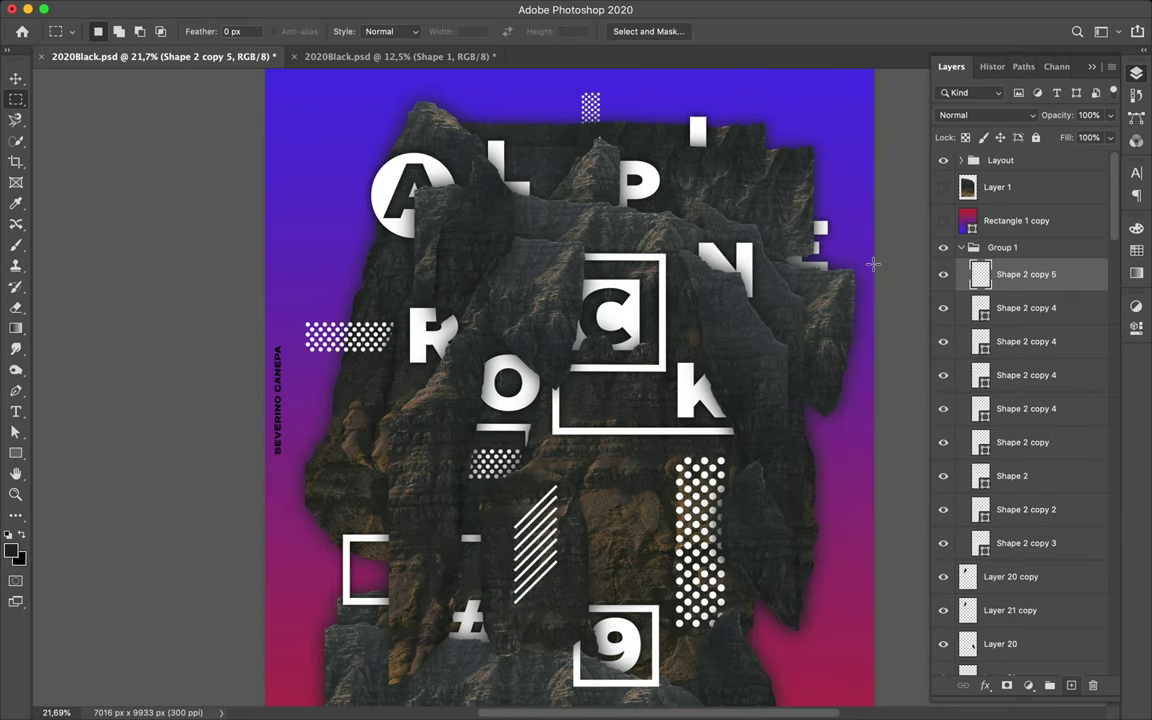
drag(513, 490, 549, 575)
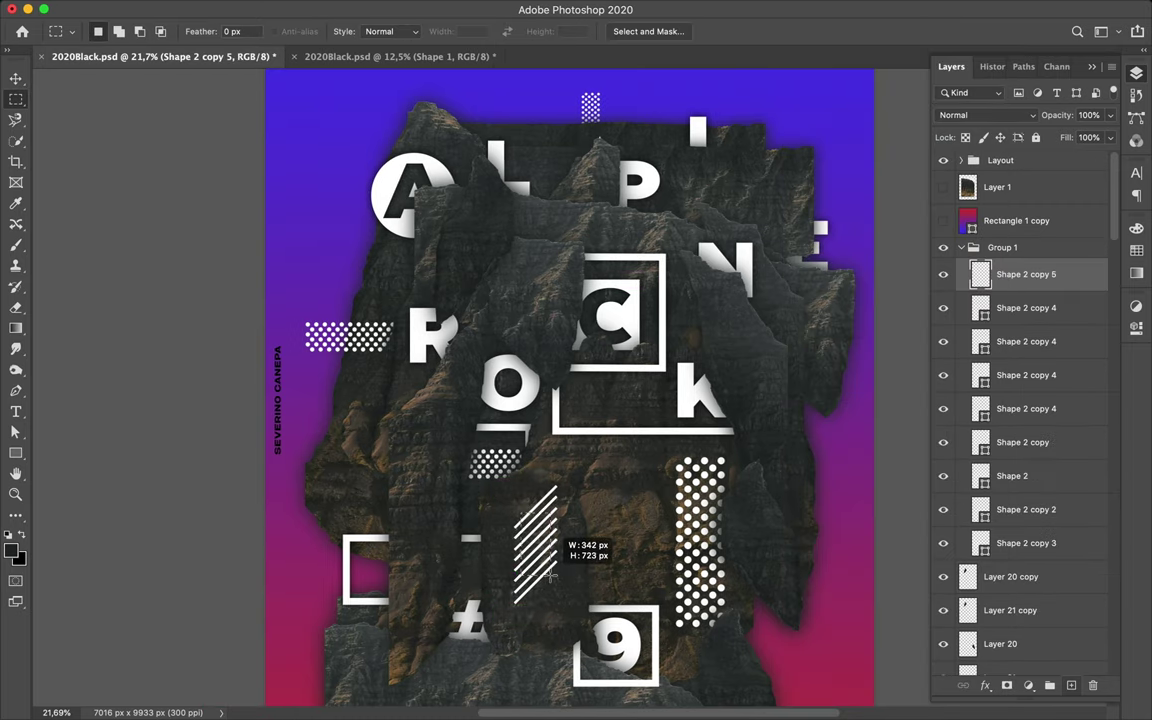
key(v)
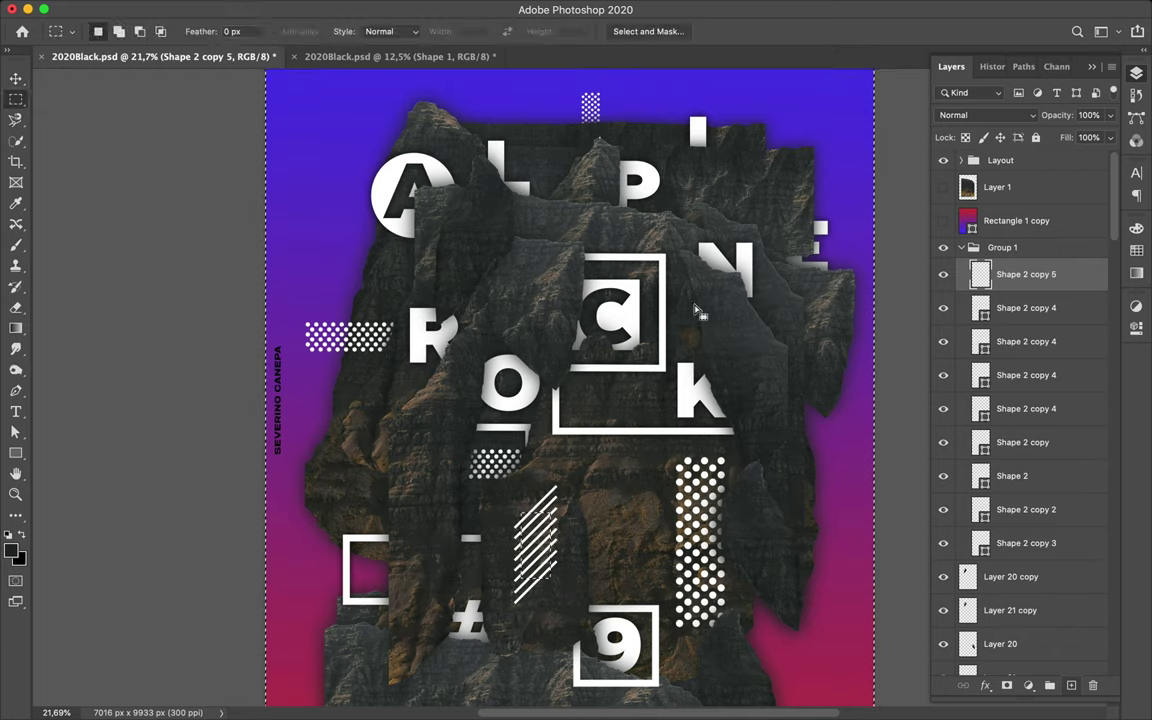
drag(575, 549, 541, 488)
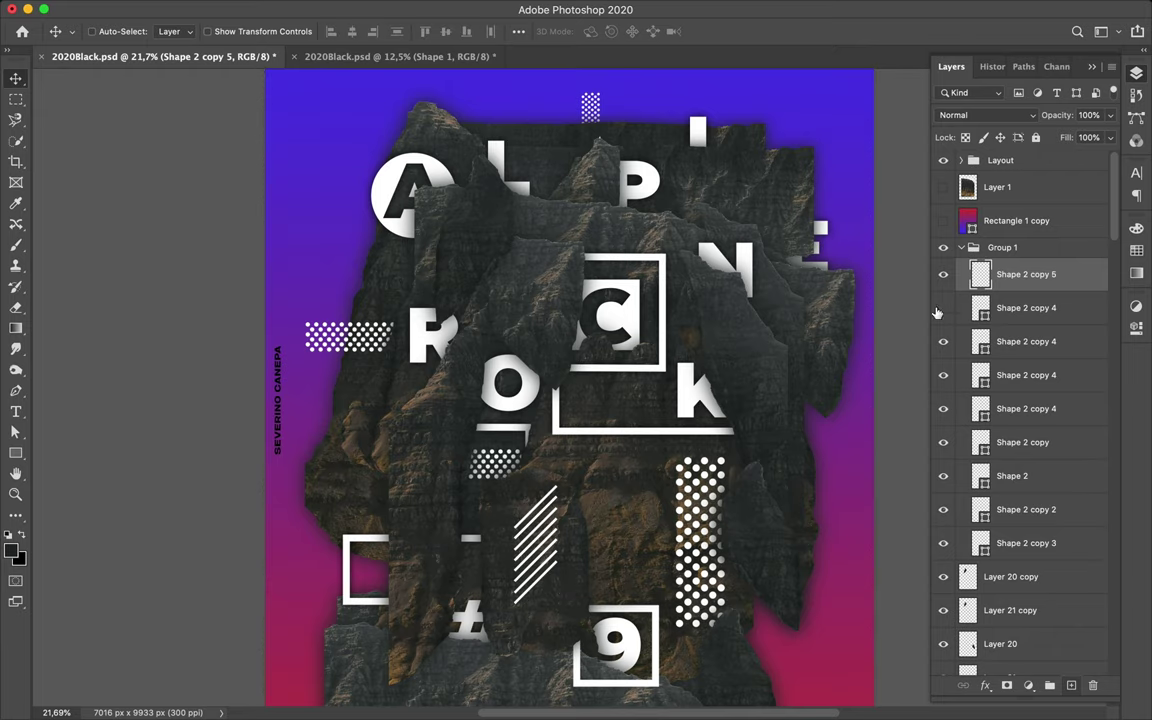
drag(943, 307, 957, 341)
click(943, 543)
Duplicate, rasterize and merge the stripe layers into a single stripe patch
click(1030, 509)
shift+click(1039, 274)
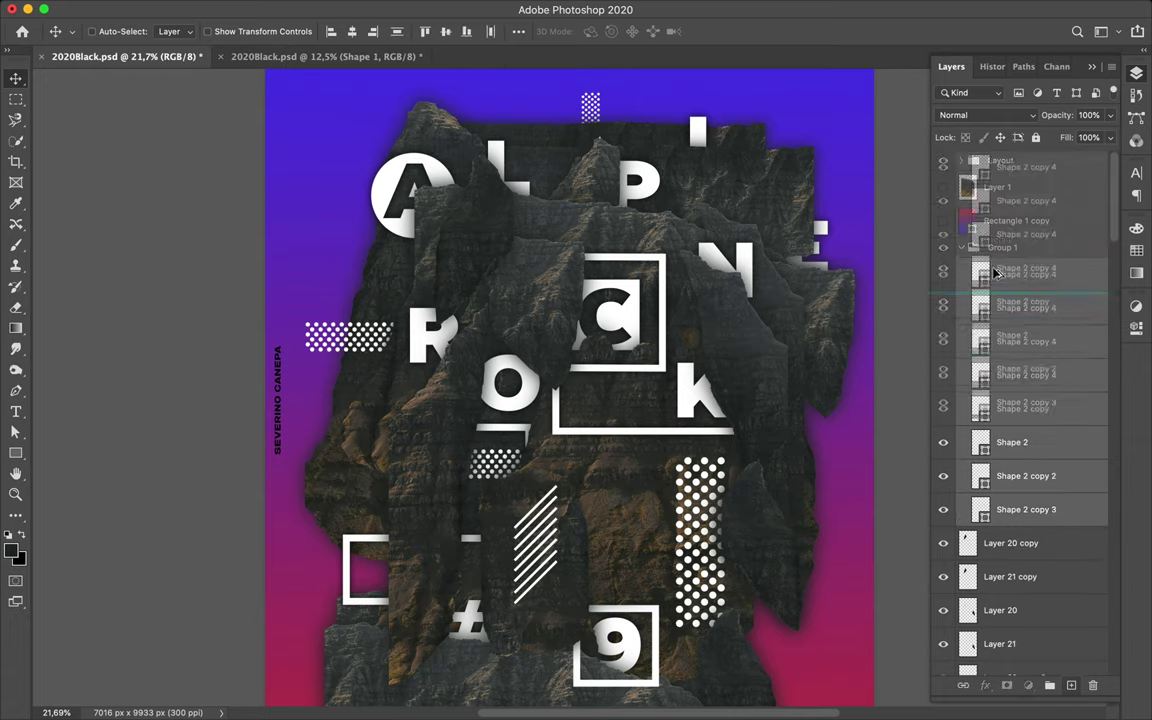
key(ctrl+j)
right_click(1030, 300)
click(856, 262)
click(518, 31)
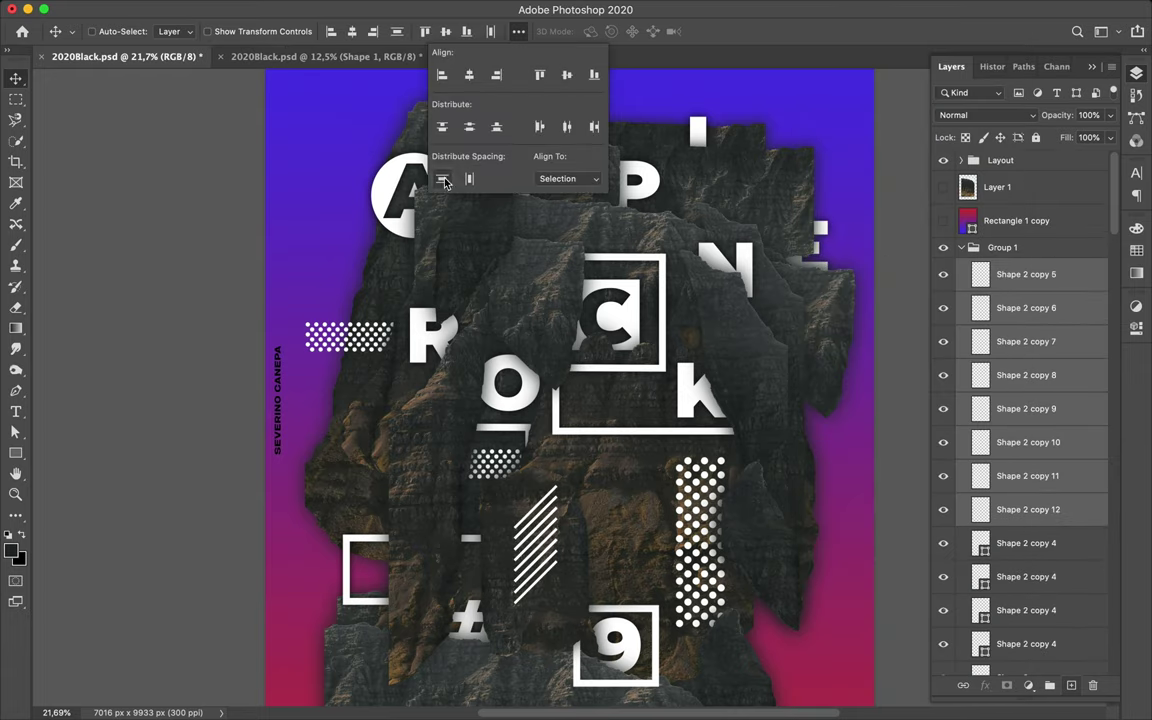
key(ctrl+e)
Copy the stripe patch to the right, delete its top part, and shift it into place
key(m)
mouse_move(556, 512)
mouse_down()
mouse_move(621, 477)
mouse_move(630, 440)
mouse_up()
key(Delete)
key(v)
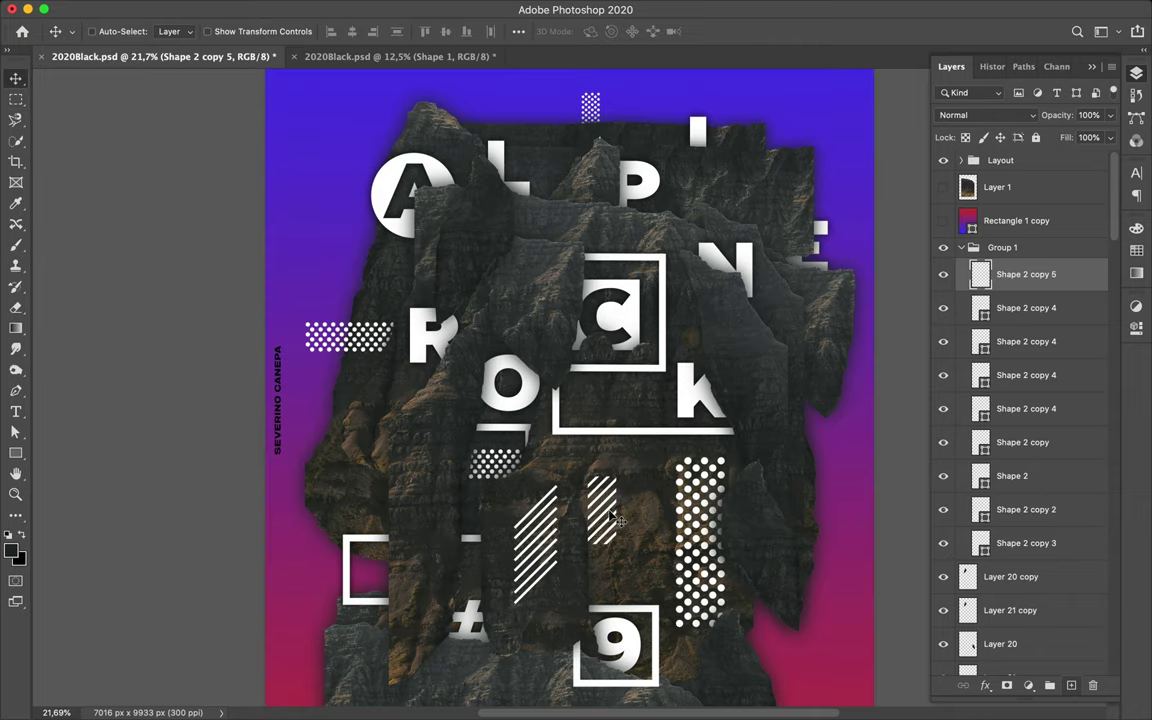
drag(617, 520, 599, 553)
Place another stripe copy at the lower left and nudge the middle patch left
scroll(606, 435, down, 5)
scroll(606, 435, left, 3)
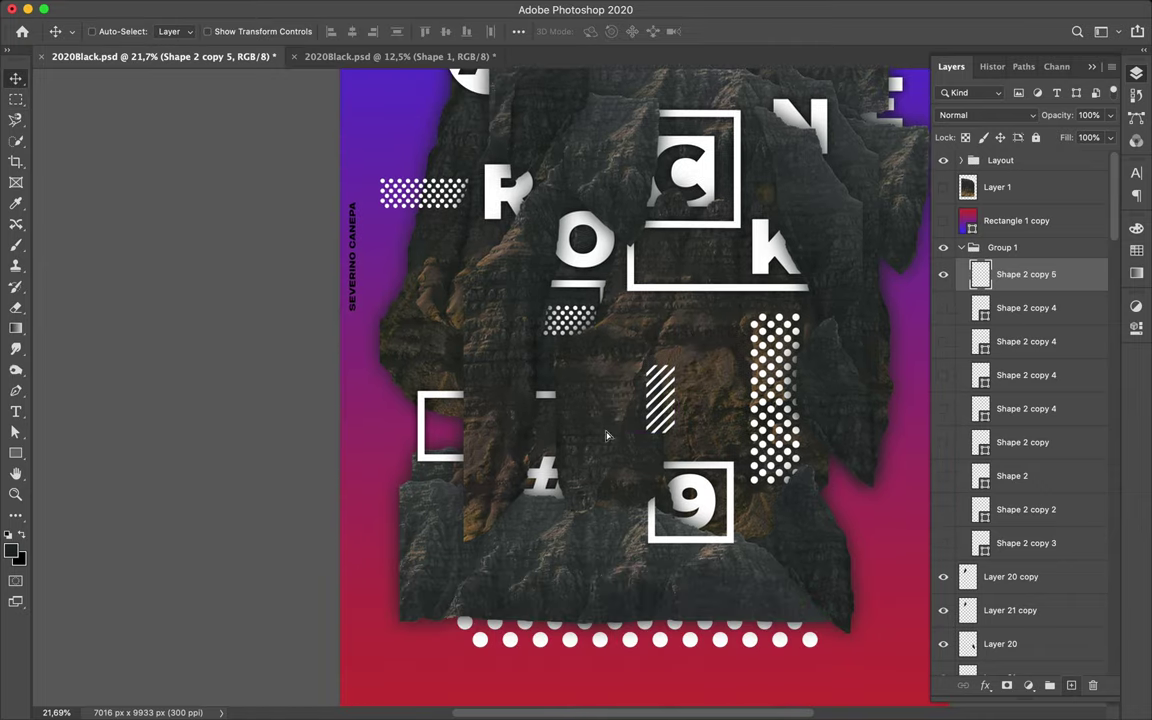
drag(560, 485, 481, 590)
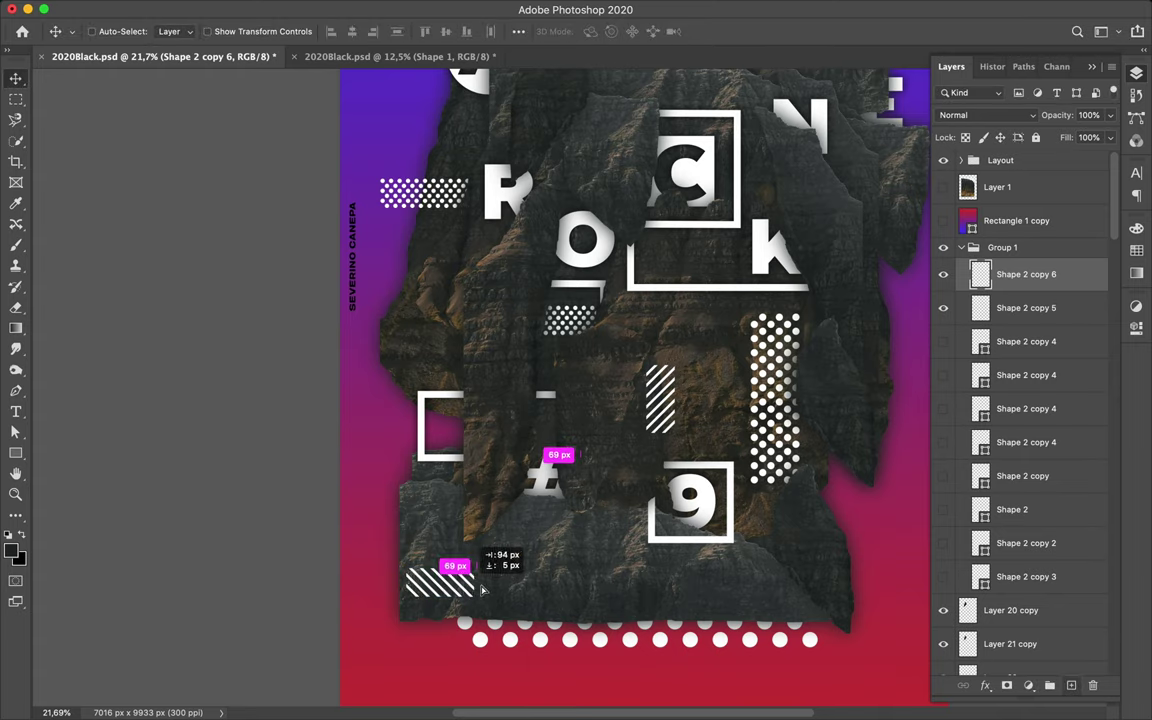
scroll(481, 590, down, 2)
scroll(481, 590, down, 2)
click(593, 489)
click(642, 540)
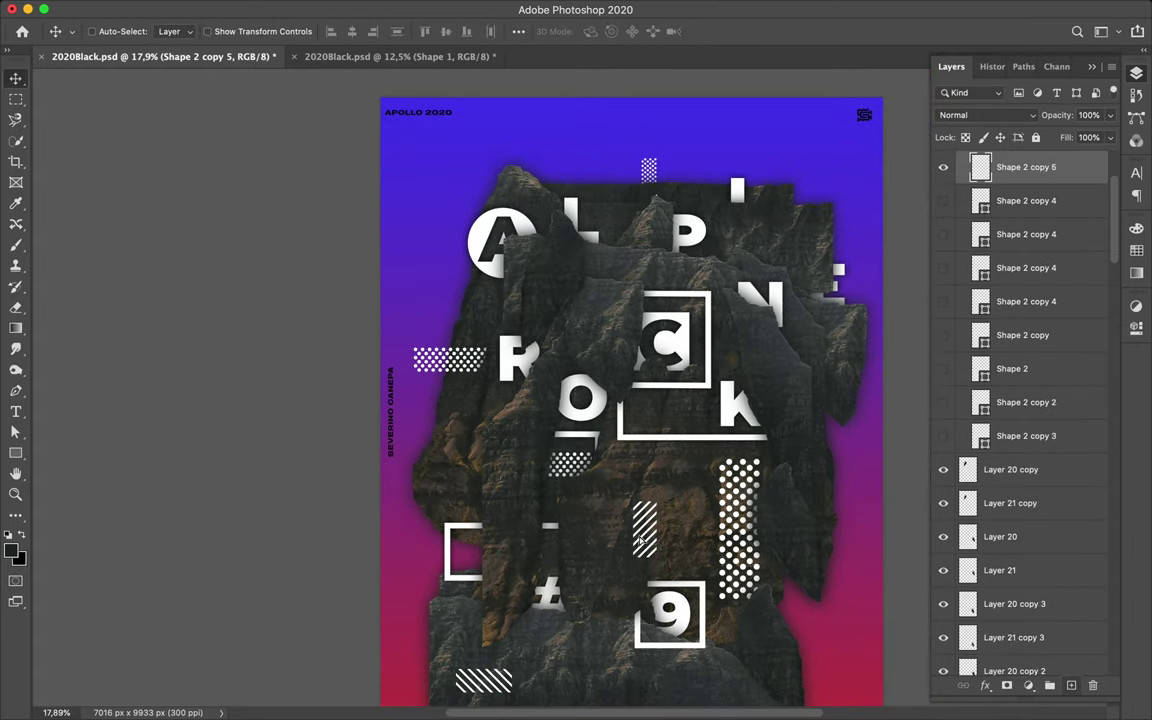
drag(642, 540, 625, 540)
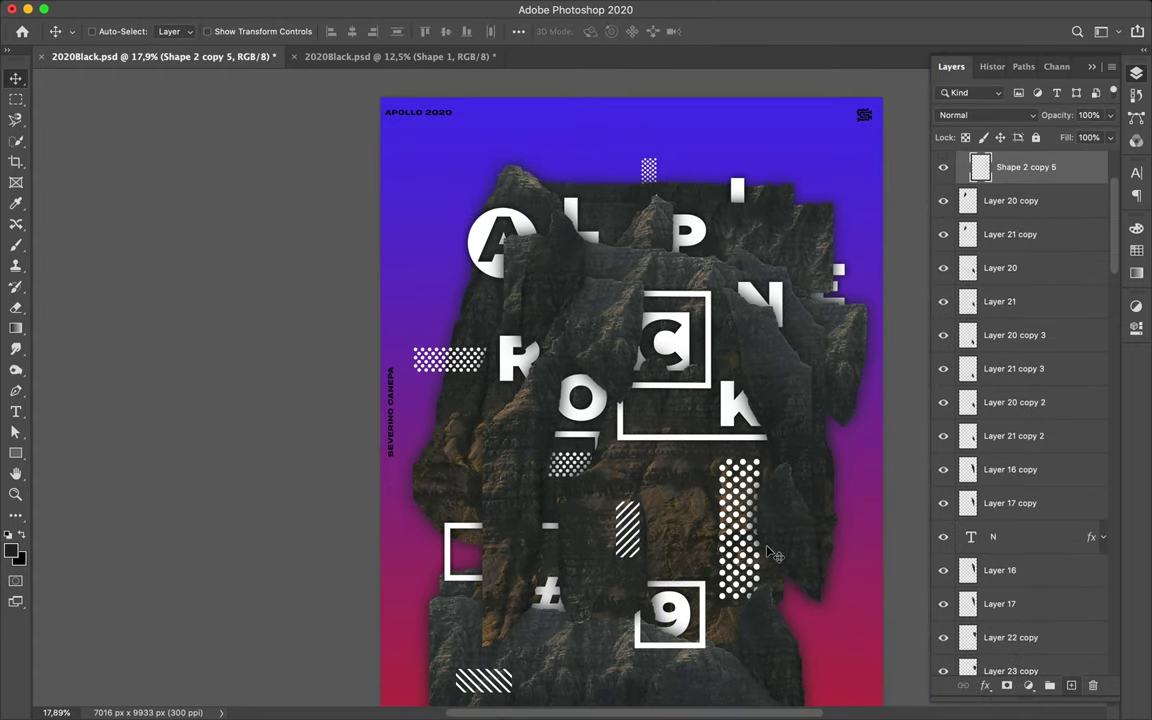
Paste the drop shadow layer style onto Shape 1 copy
right_click(990, 600)
click(931, 401)
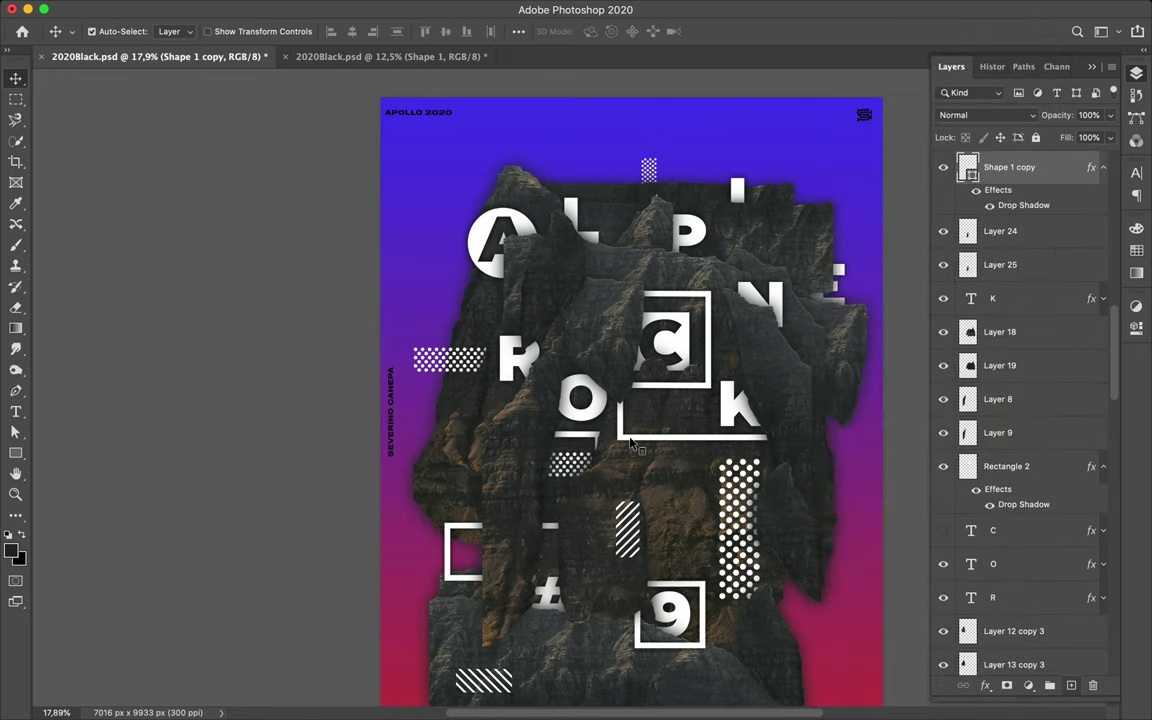
click(450, 560)
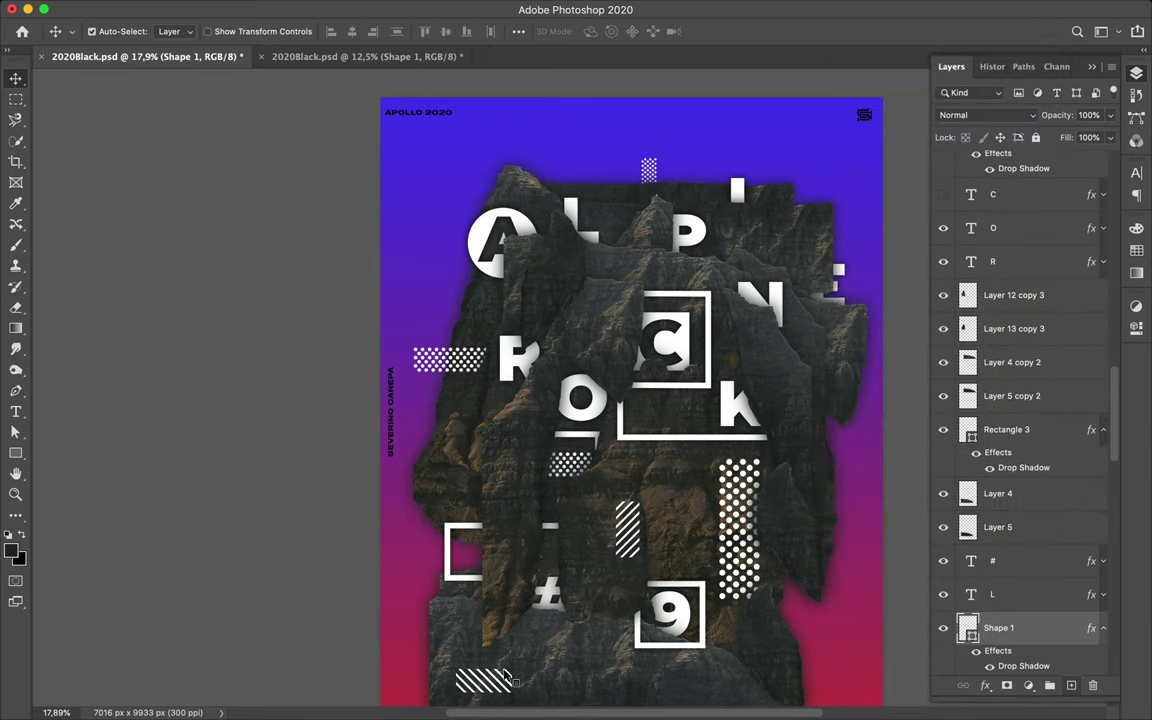
scroll(507, 680, down, 2)
Show the purple-red Overlay rectangle, save, then preview blend modes on a duplicate and delete it
scroll(1020, 400, up, 15)
click(943, 221)
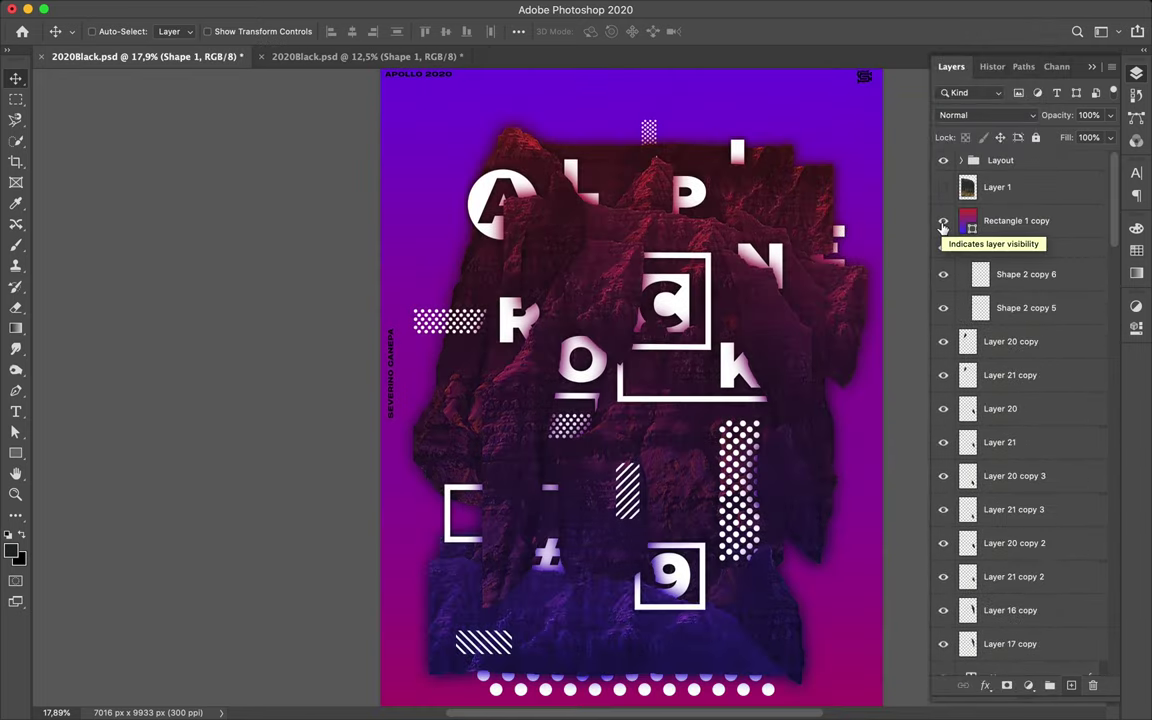
key(ctrl+s)
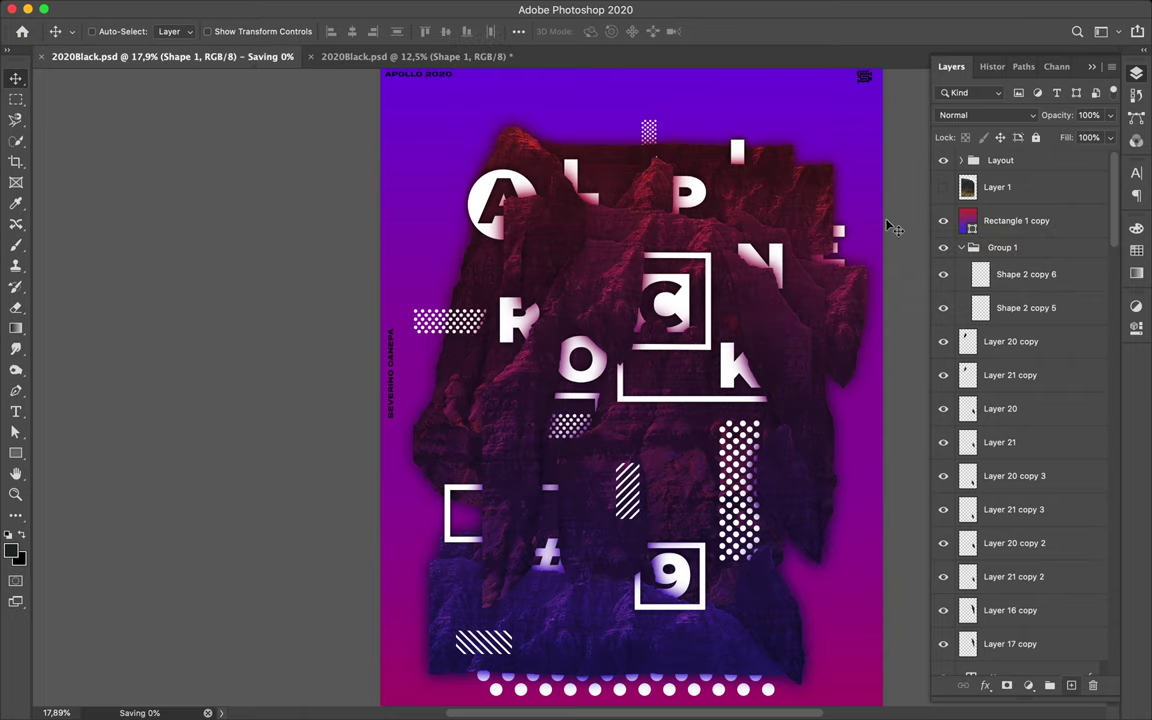
drag(1015, 232, 1013, 219)
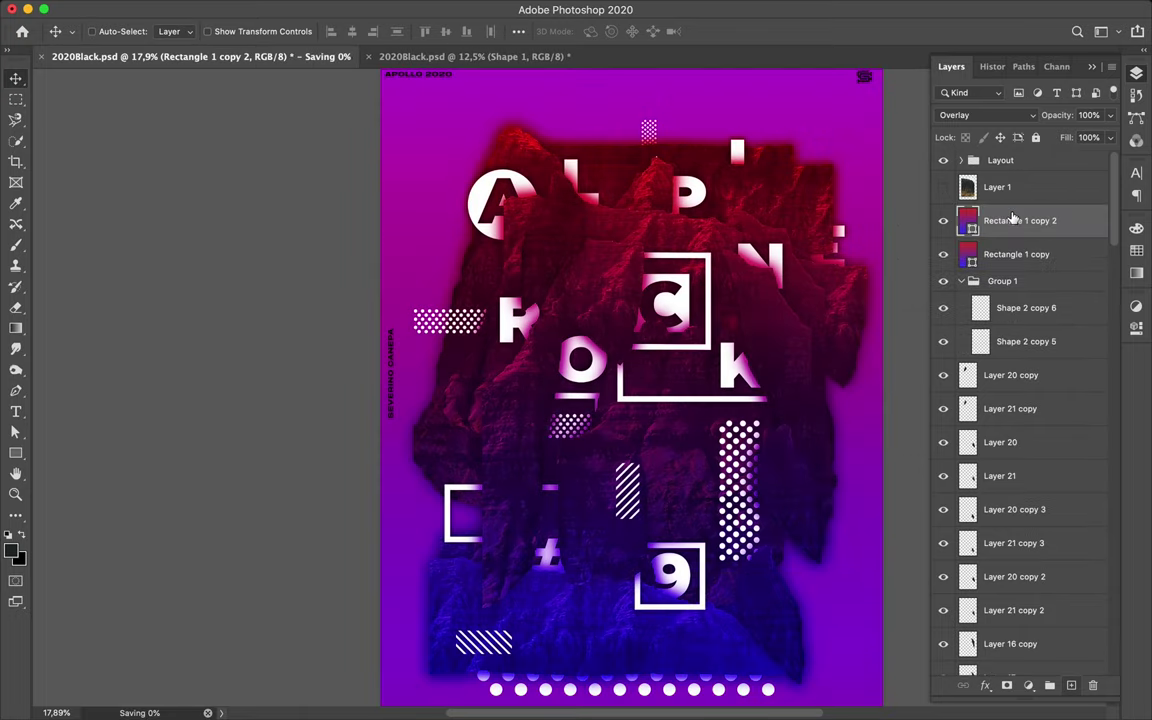
click(988, 115)
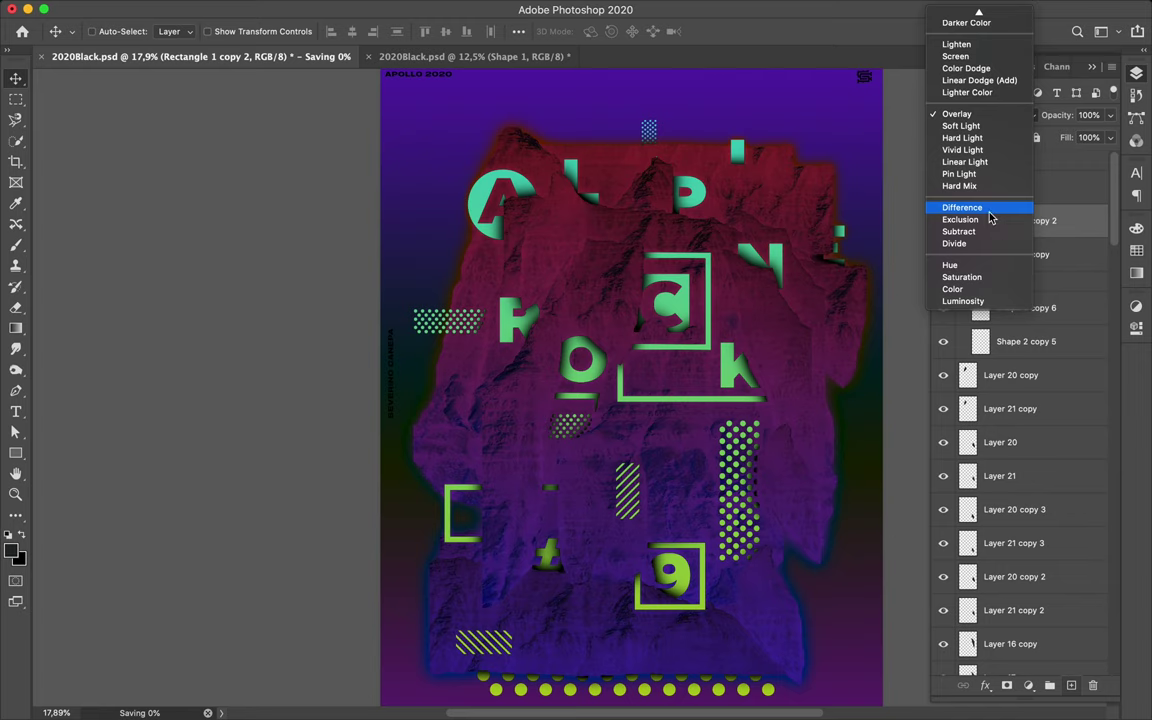
key(Escape)
key(BackSpace)
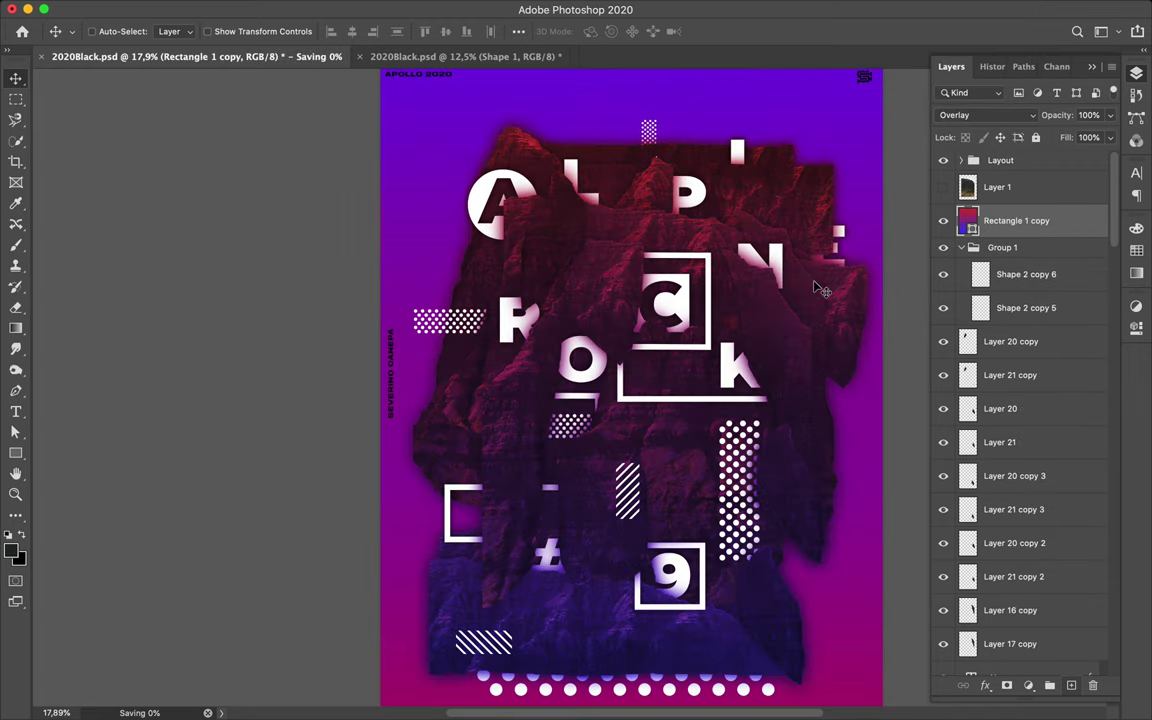
Colour the APOLLO 2020, author name and #632 layout text white
scroll(462, 181, down, 3)
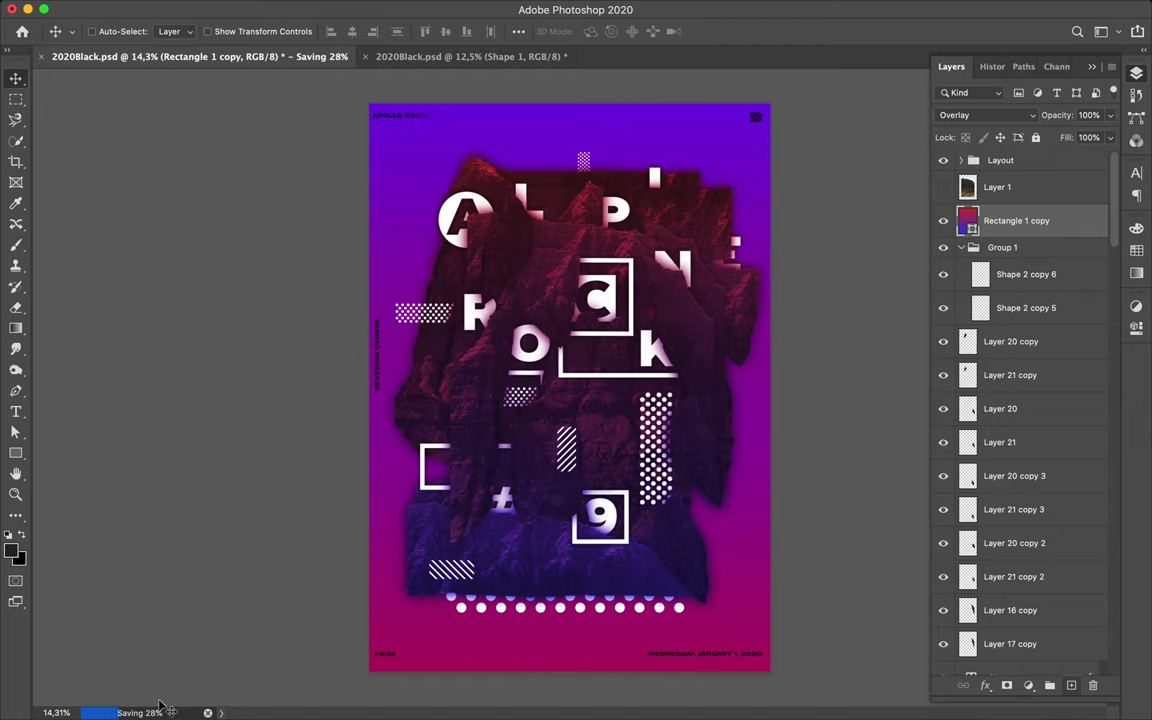
drag(358, 150, 403, 113)
drag(346, 347, 380, 386)
drag(356, 599, 645, 652)
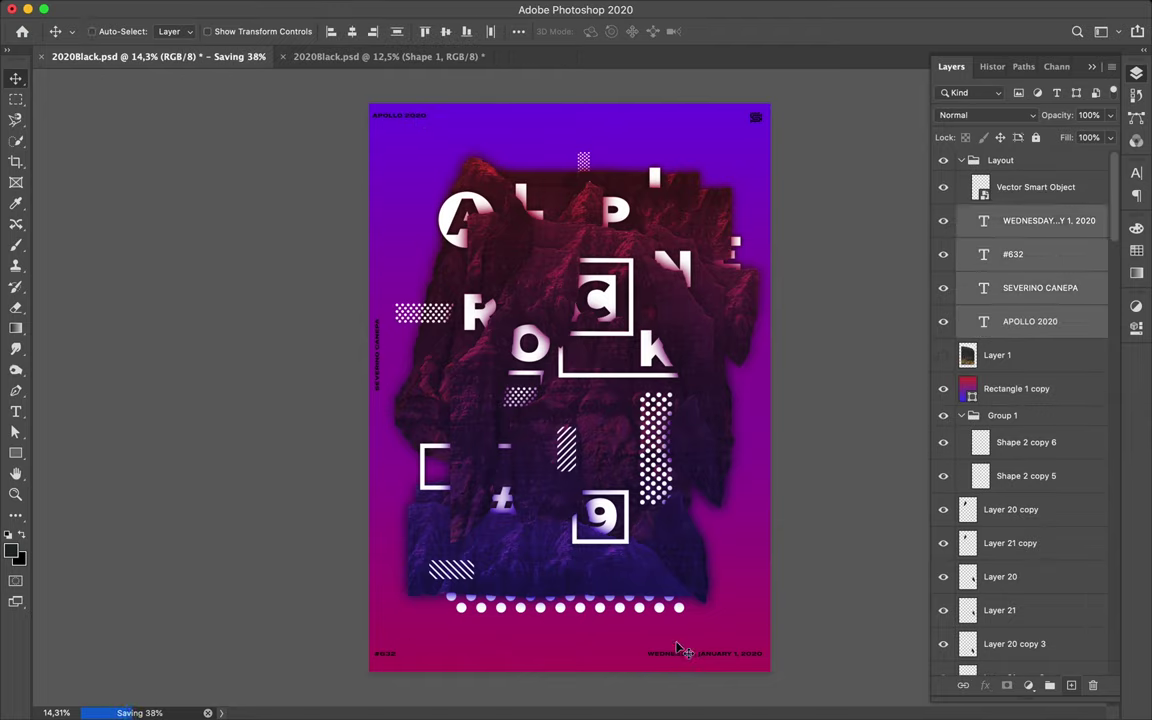
key(a)
click(1136, 173)
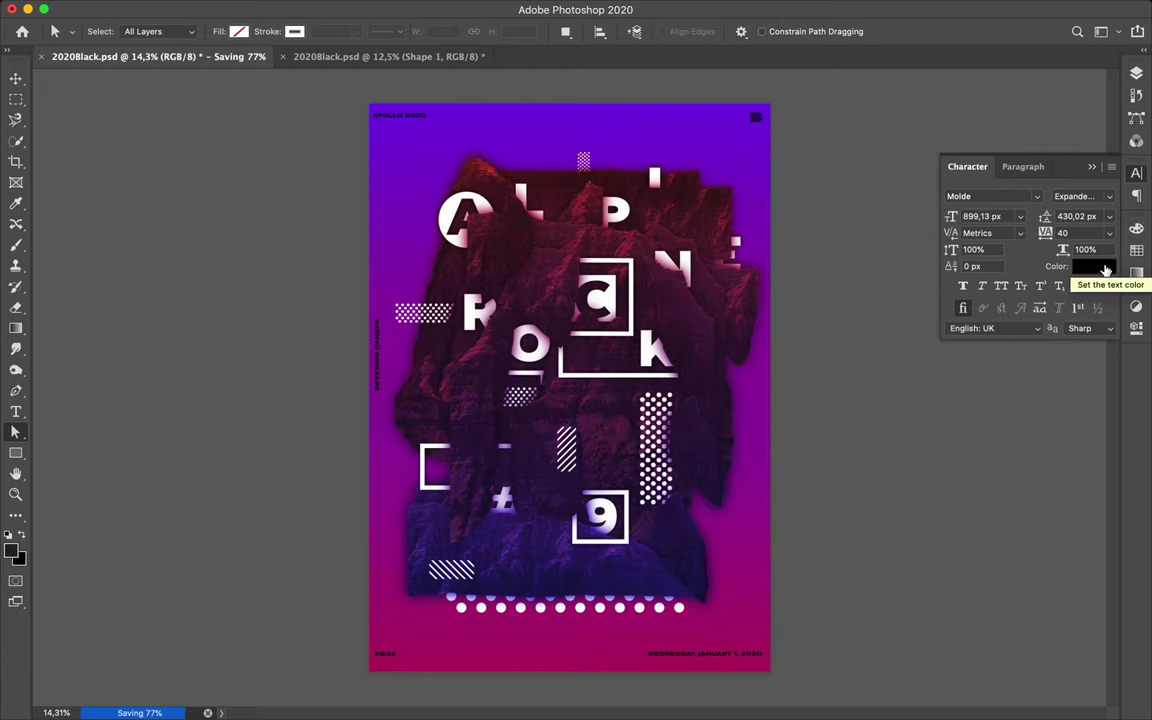
click(1094, 266)
click(687, 297)
click(1053, 327)
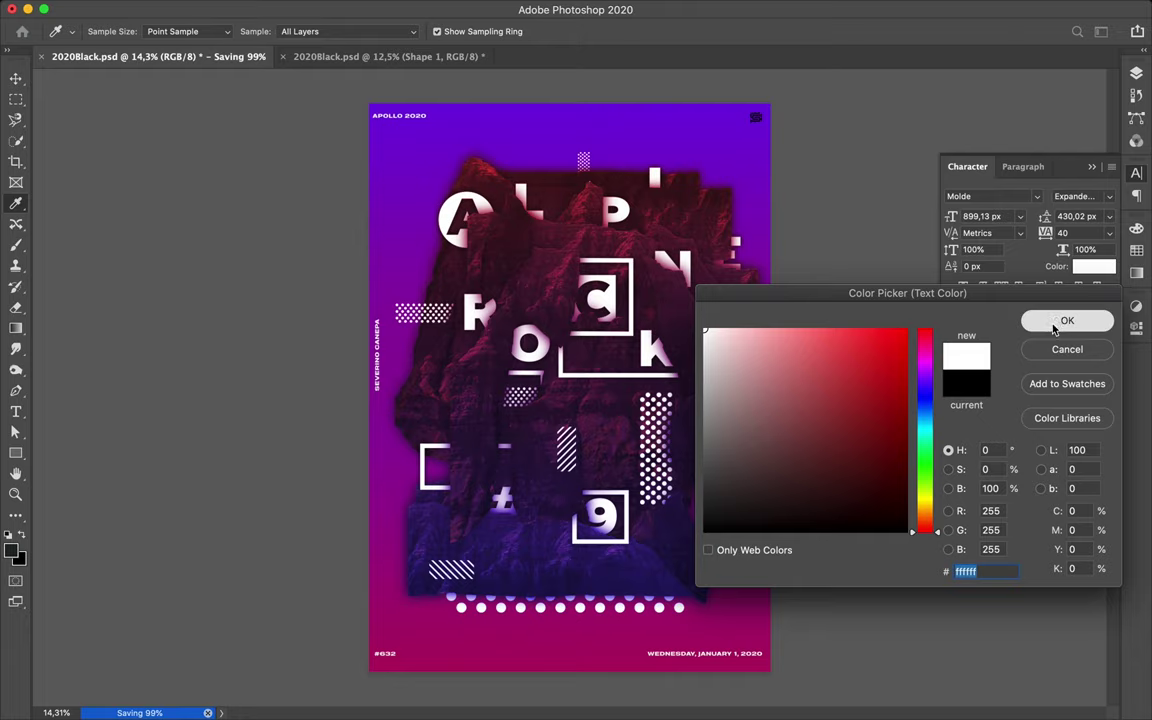
Paste a small striped hatch square into the top-right corner and select the WEDNESDAY date text
key(a)
key(F7)
key(ctrl+v)
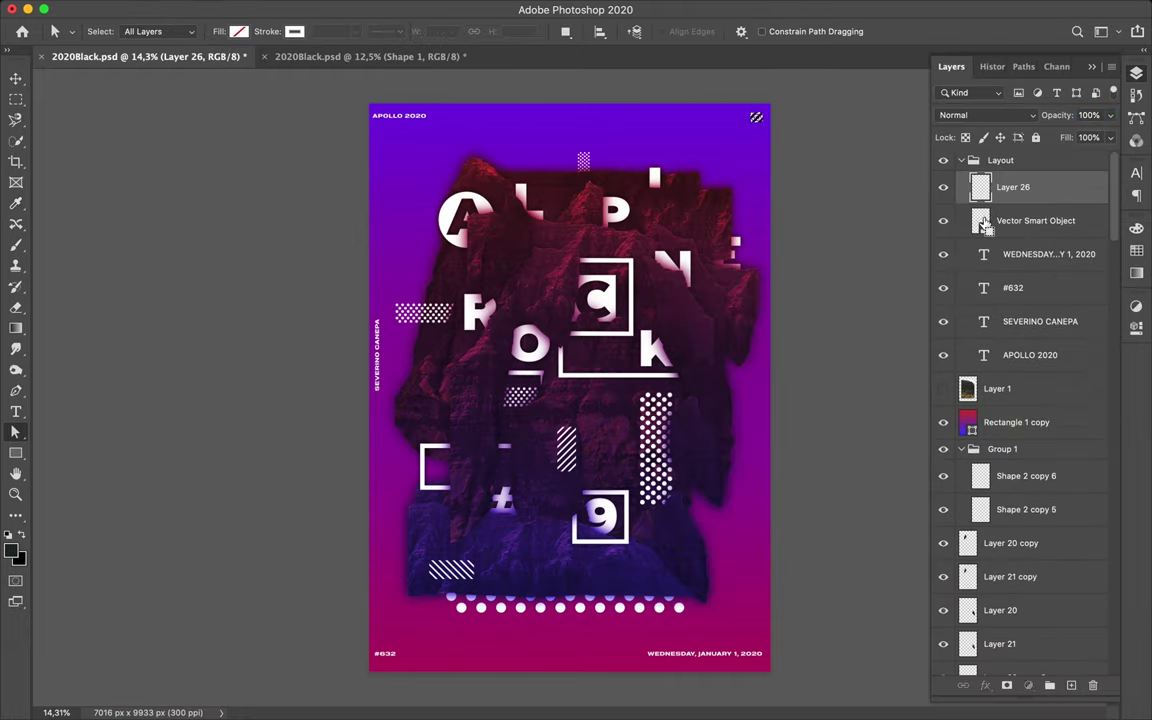
key(b)
key(m)
click(1000, 222)
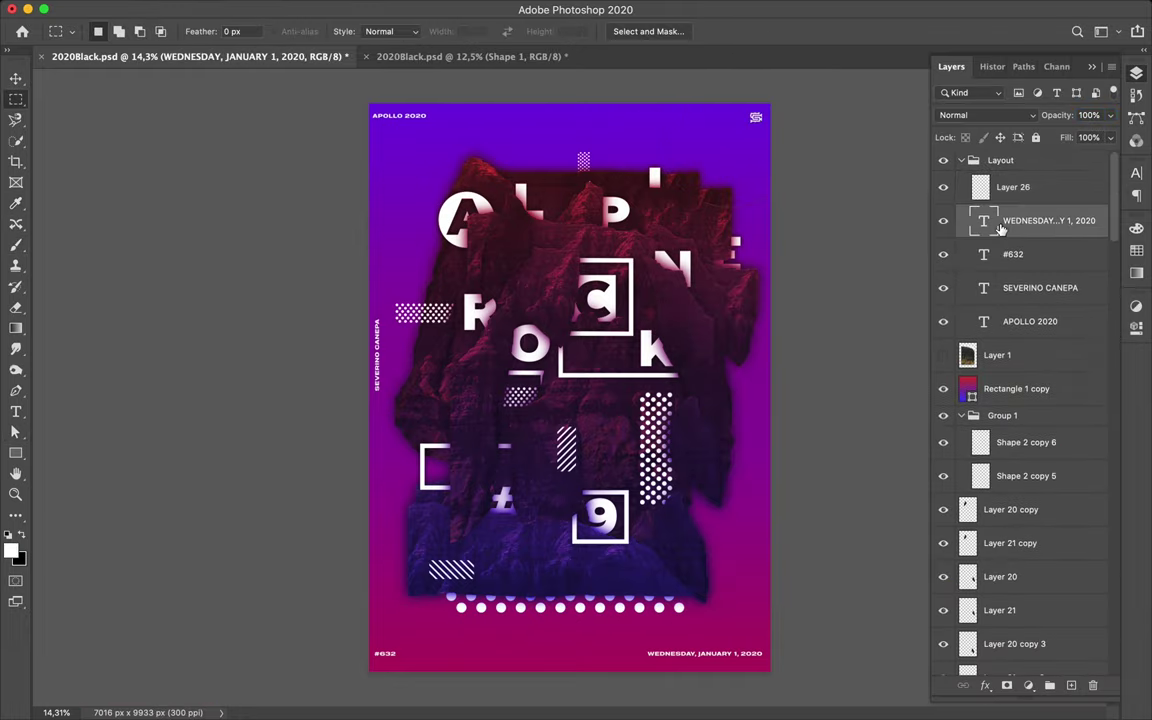